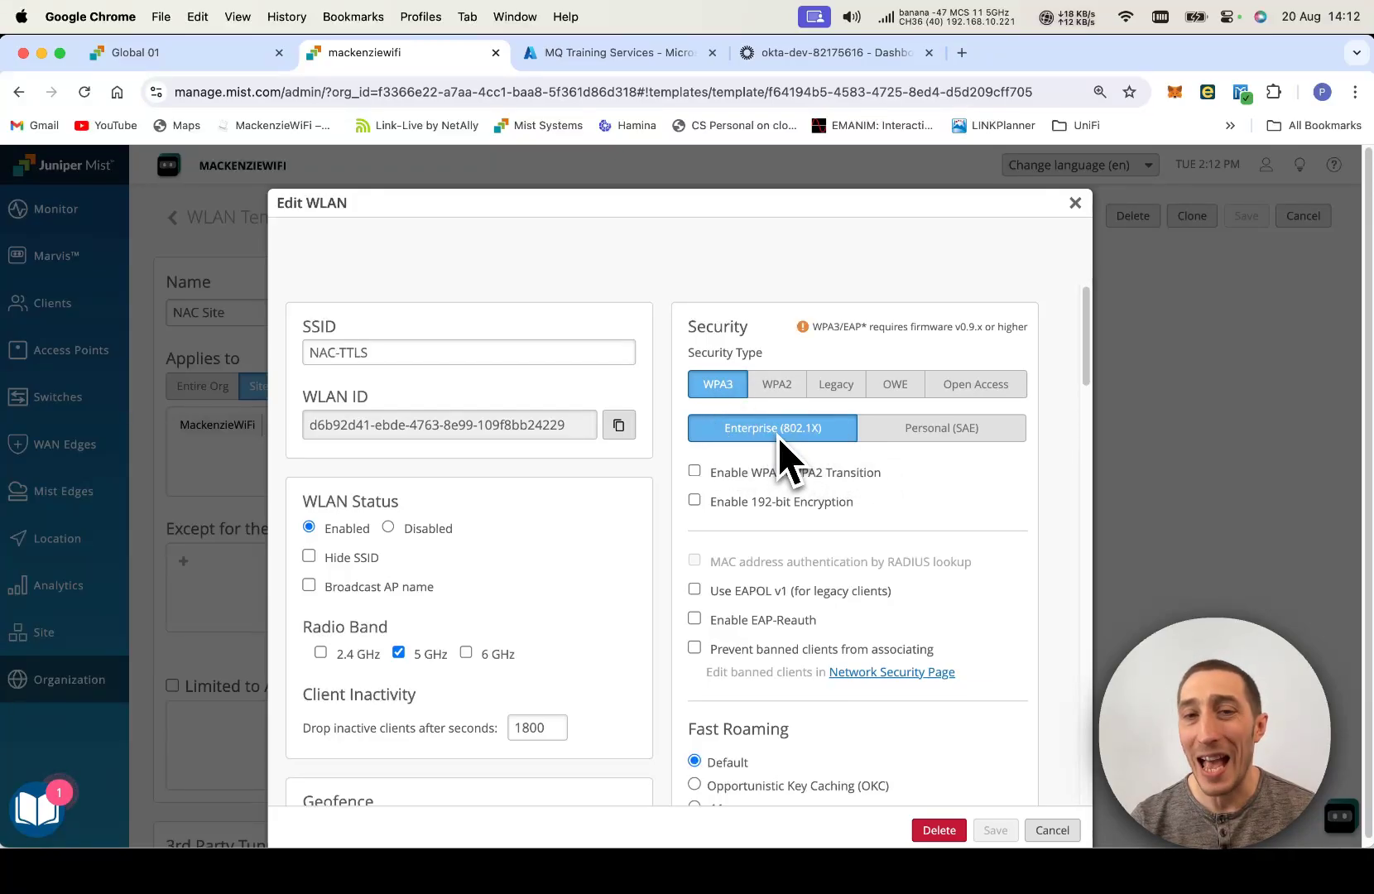
Review the NAC-TTLS WLAN's security settings and authentication server options, and close the WLAN without changing anything.
{"action": "scroll", "coordinate": [782, 453], "scroll_direction": "down", "scroll_amount": 10}
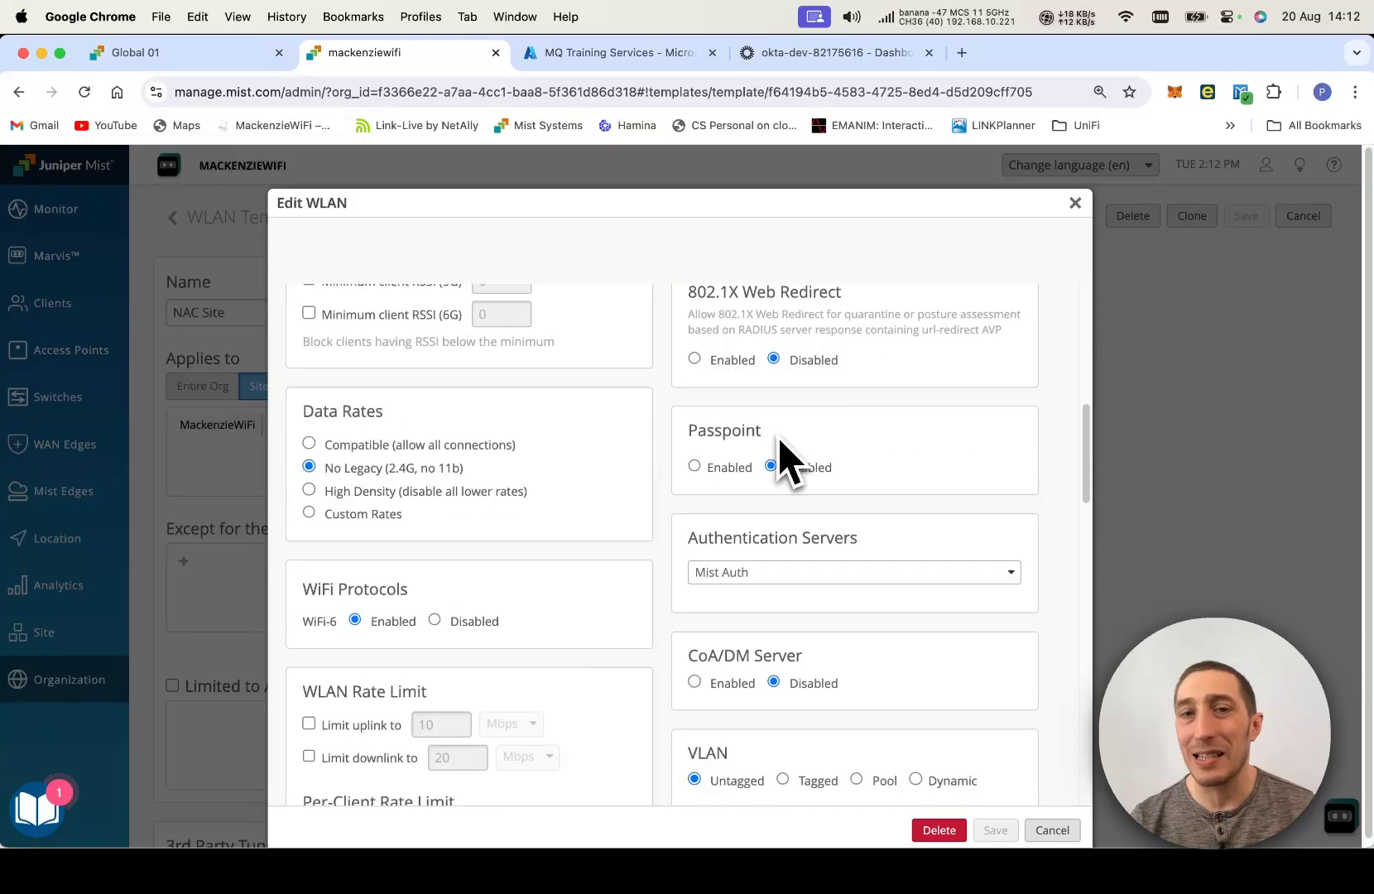
{"action": "scroll", "coordinate": [779, 440], "scroll_direction": "down", "scroll_amount": 5}
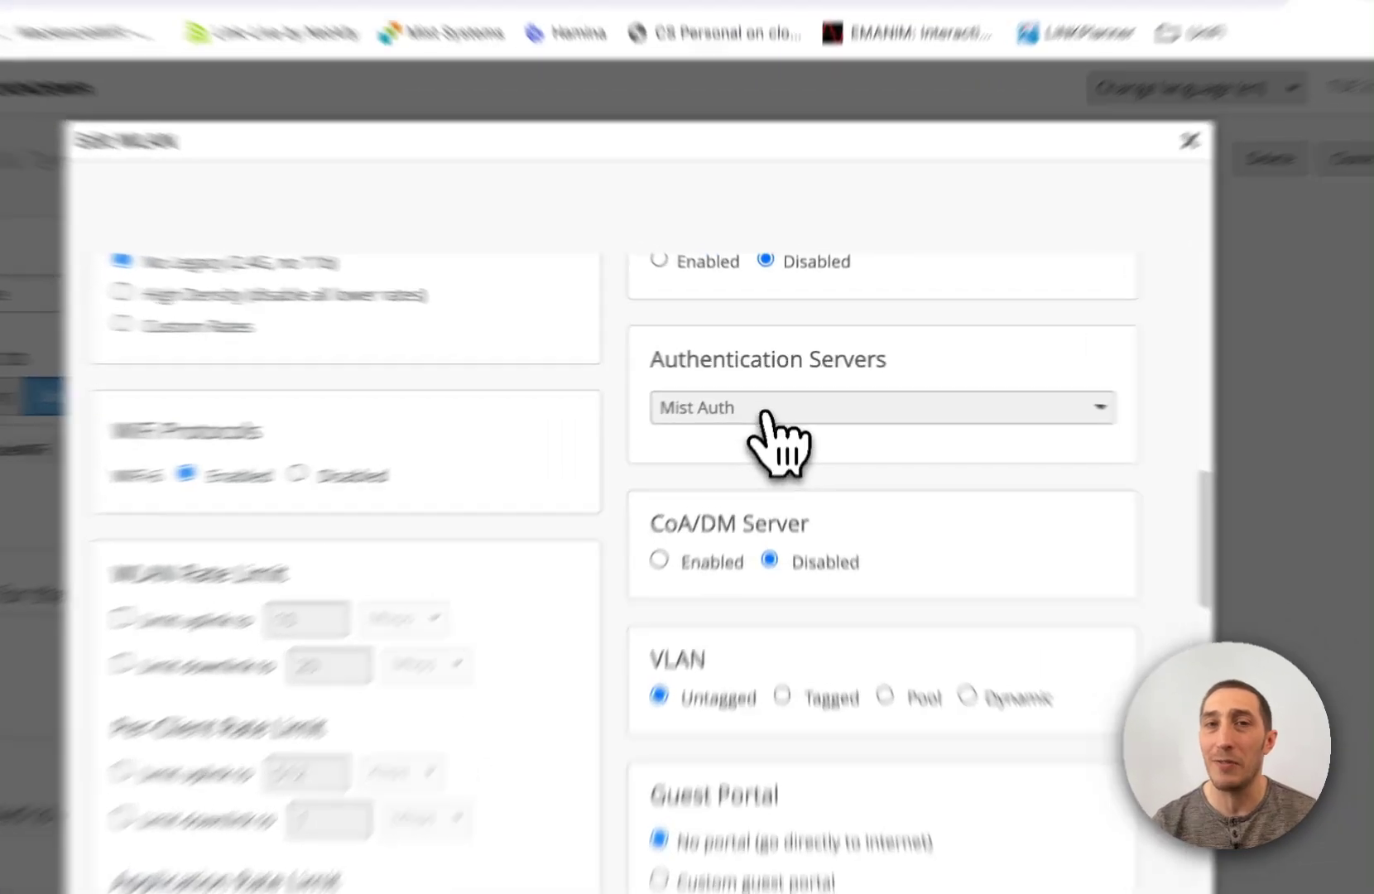
{"action": "left_click", "coordinate": [774, 404]}
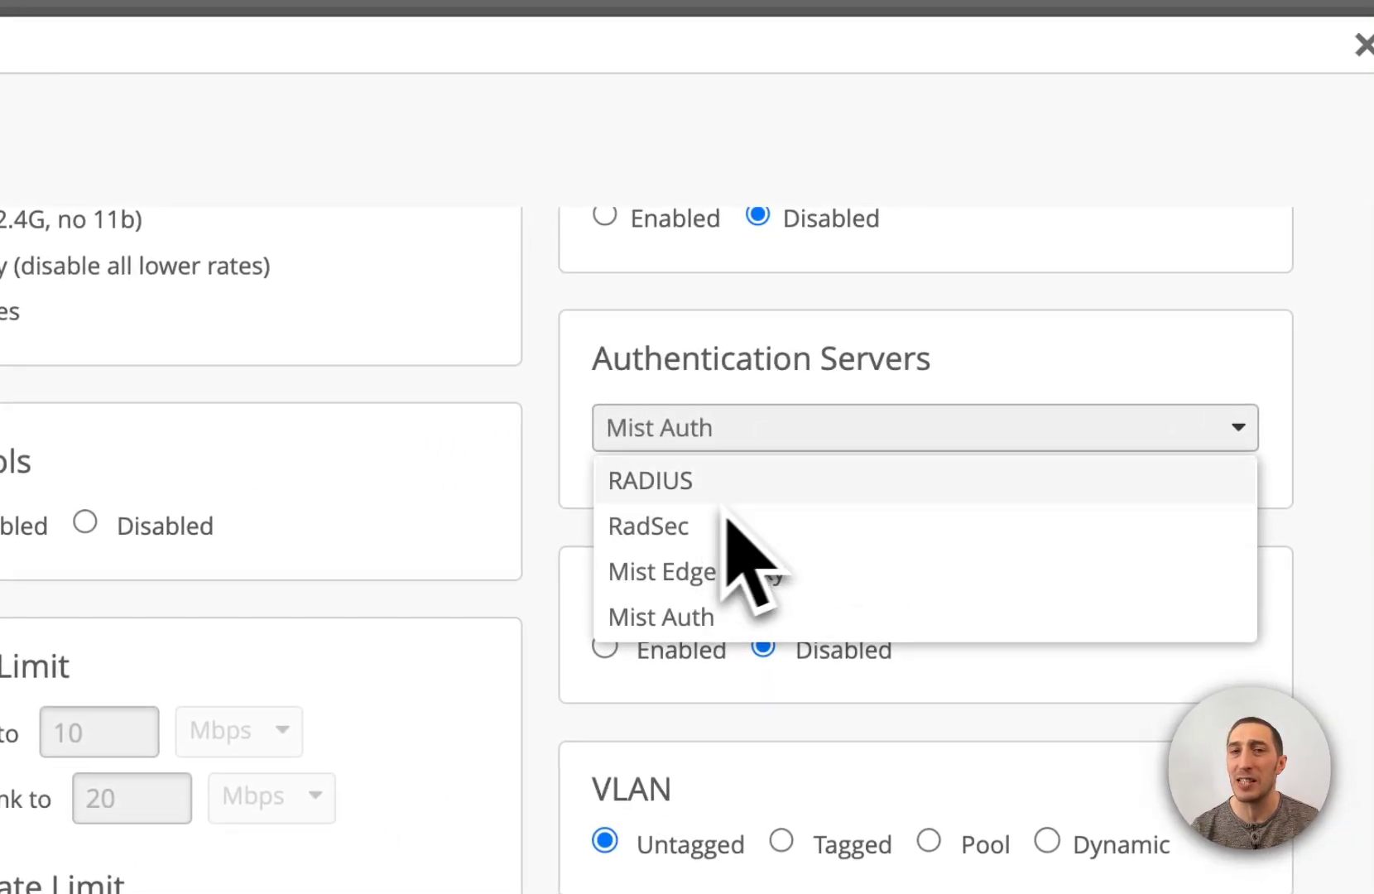
{"action": "left_click", "coordinate": [749, 421]}
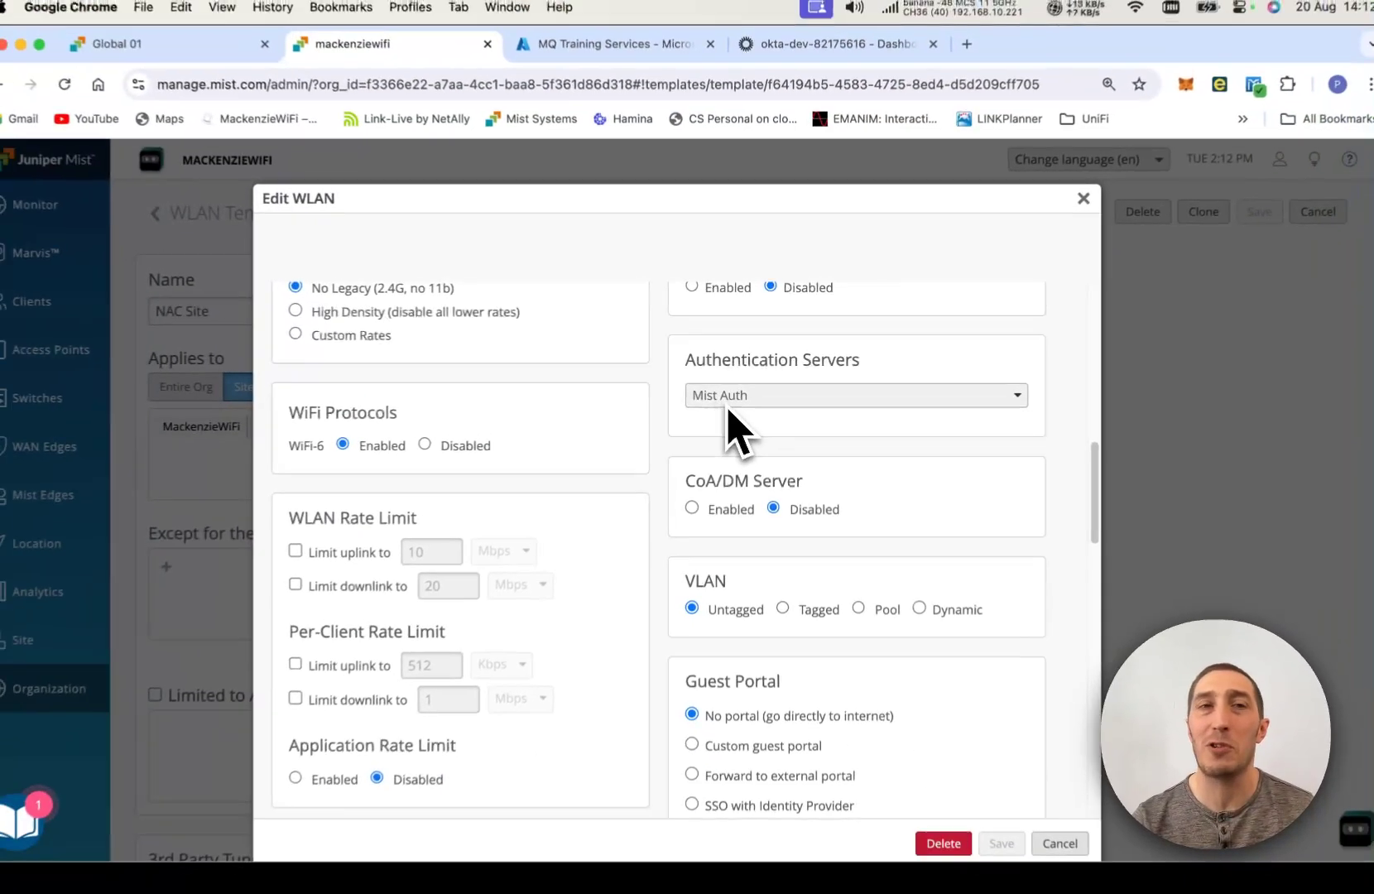
{"action": "scroll", "coordinate": [753, 434], "scroll_direction": "up", "scroll_amount": 3}
{"action": "scroll", "coordinate": [753, 426], "scroll_direction": "up", "scroll_amount": 8}
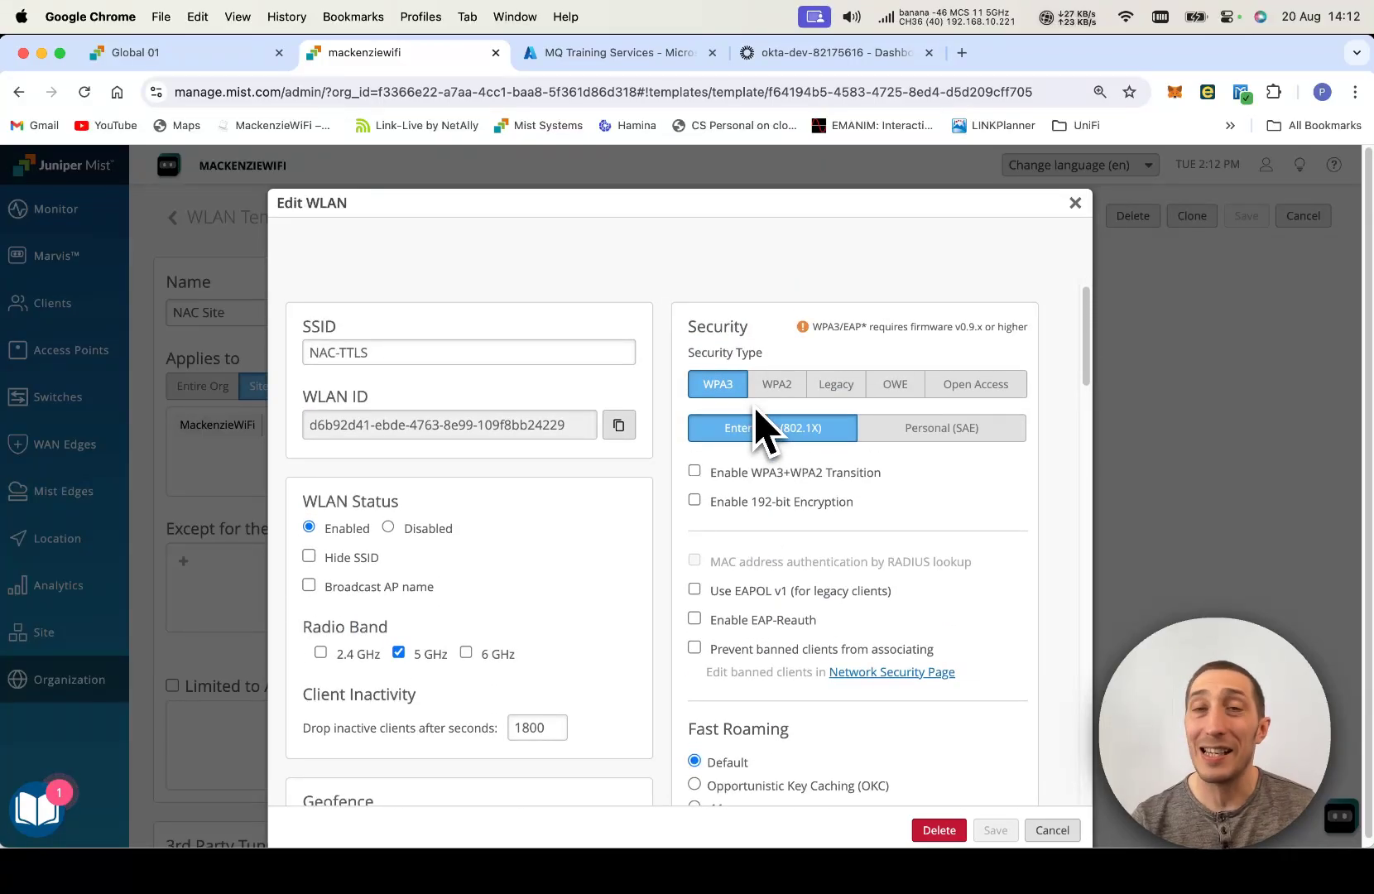
{"action": "scroll", "coordinate": [819, 452], "scroll_direction": "down", "scroll_amount": 6}
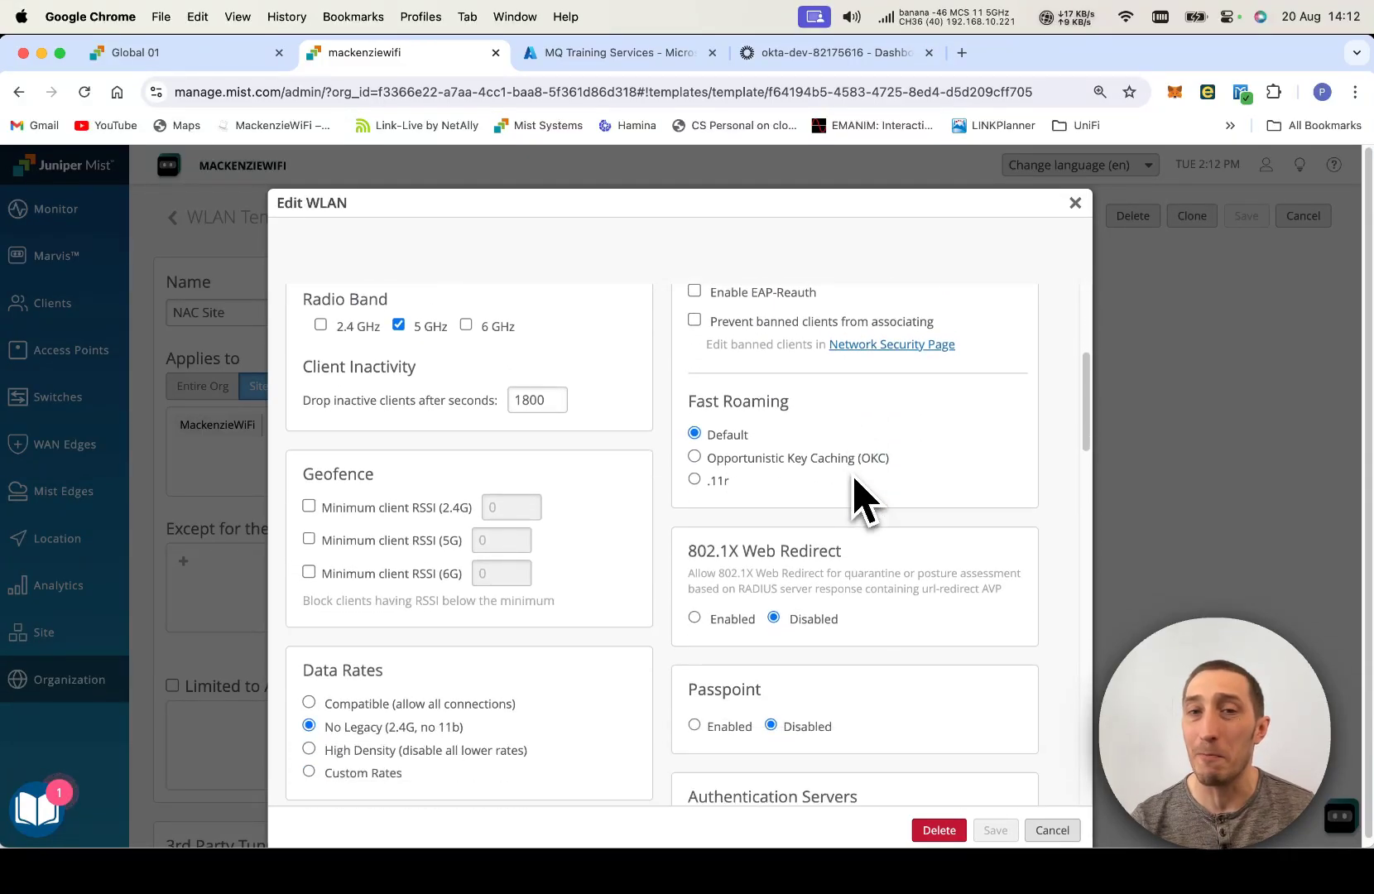
{"action": "scroll", "coordinate": [857, 497], "scroll_direction": "down", "scroll_amount": 2}
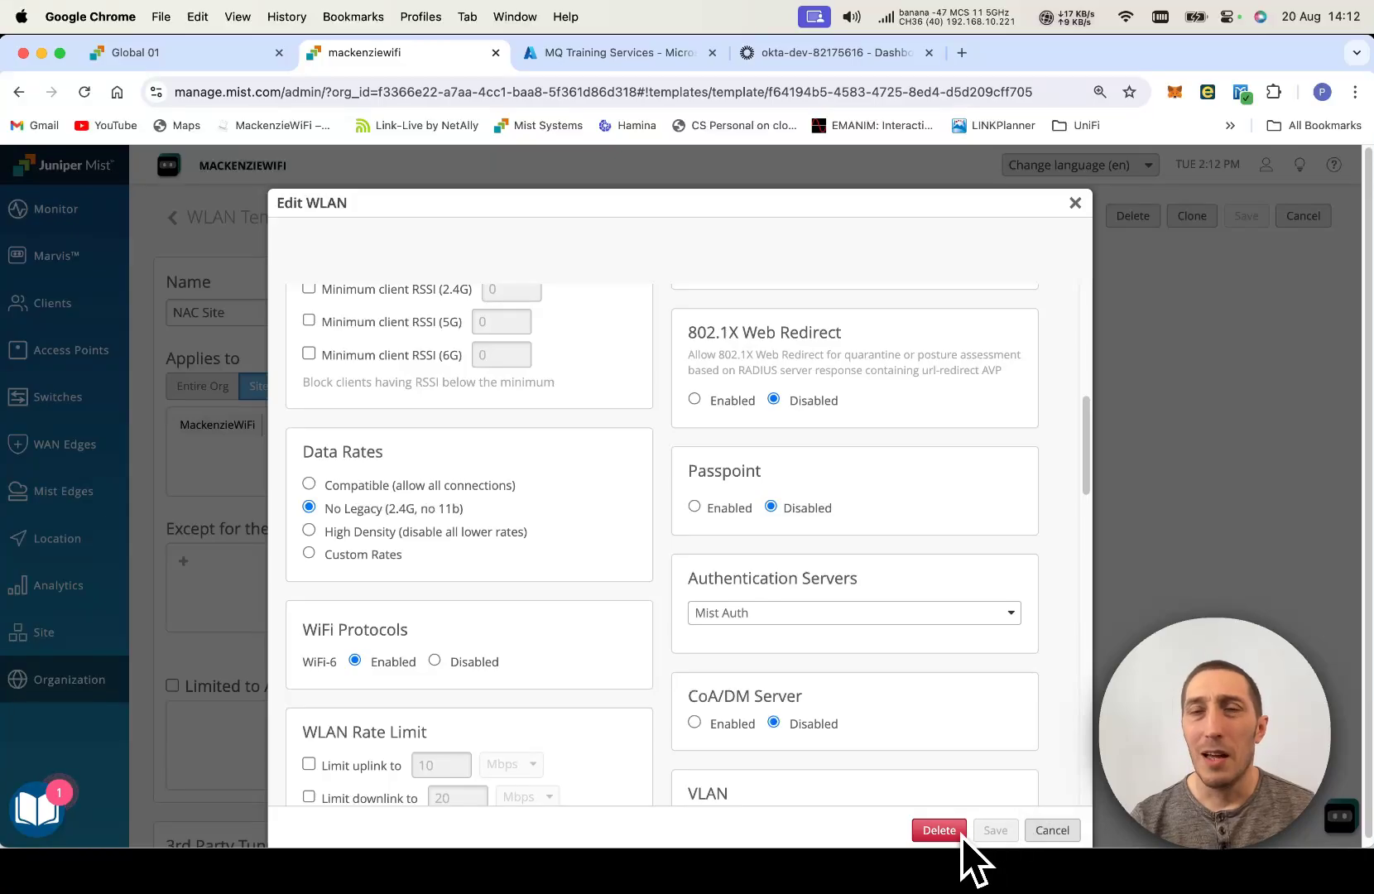
{"action": "left_click", "coordinate": [1075, 203]}
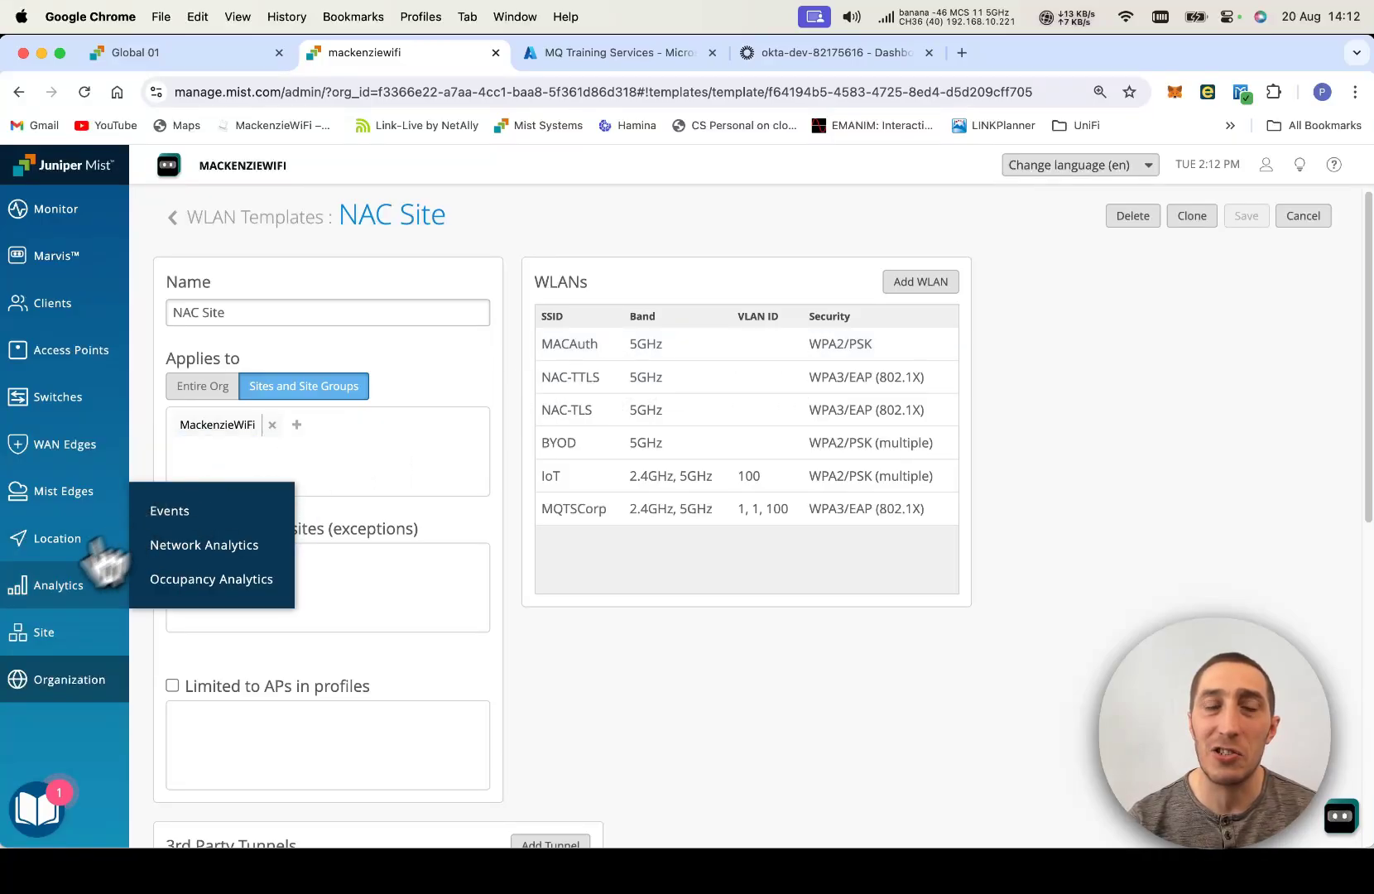
Open the organization's identity providers and examine the Azure provider's OAuth configuration.
{"action": "mouse_move", "coordinate": [71, 617]}
{"action": "mouse_move", "coordinate": [53, 681]}
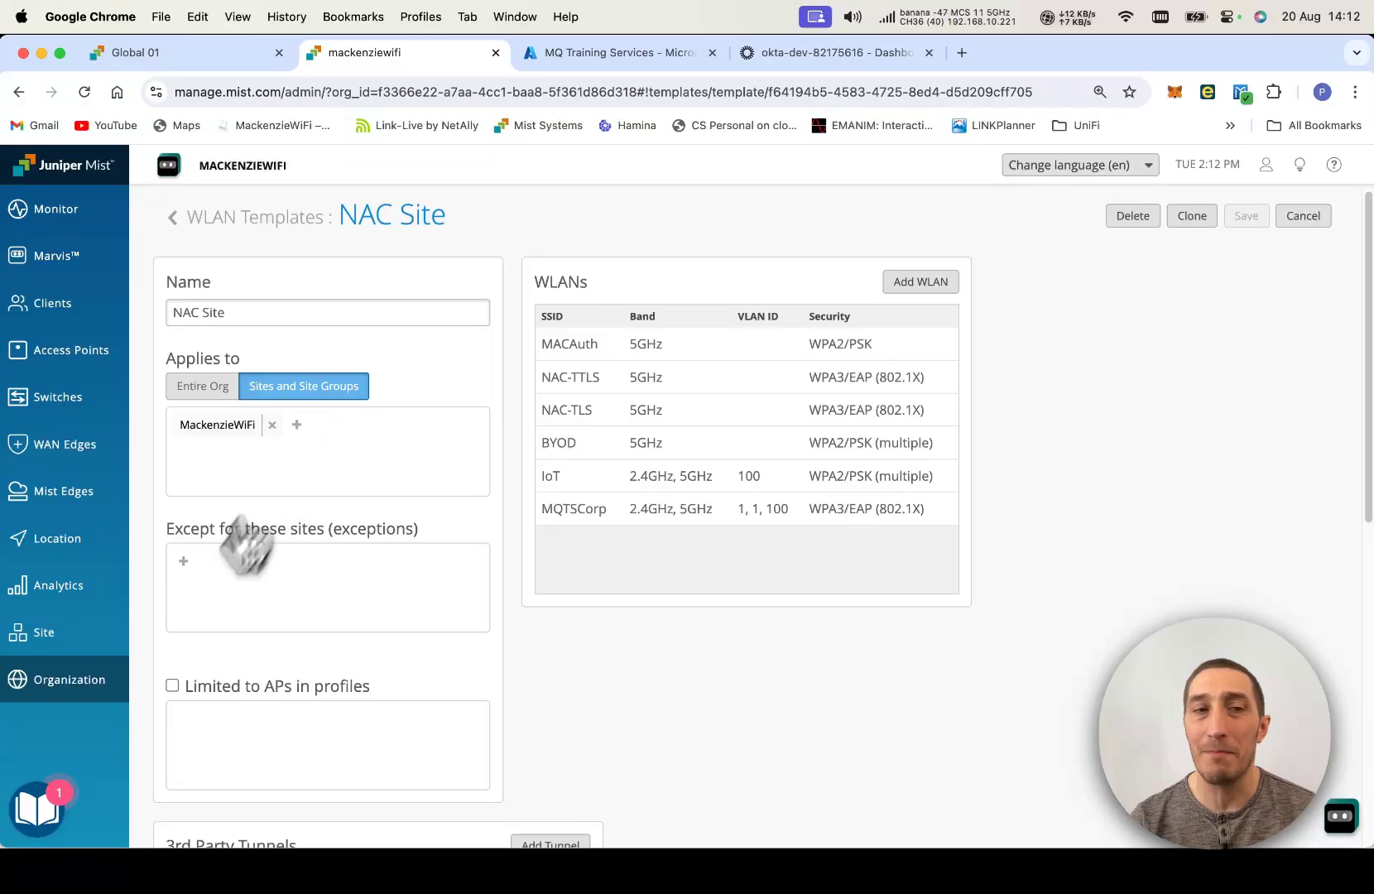
{"action": "mouse_move", "coordinate": [112, 679]}
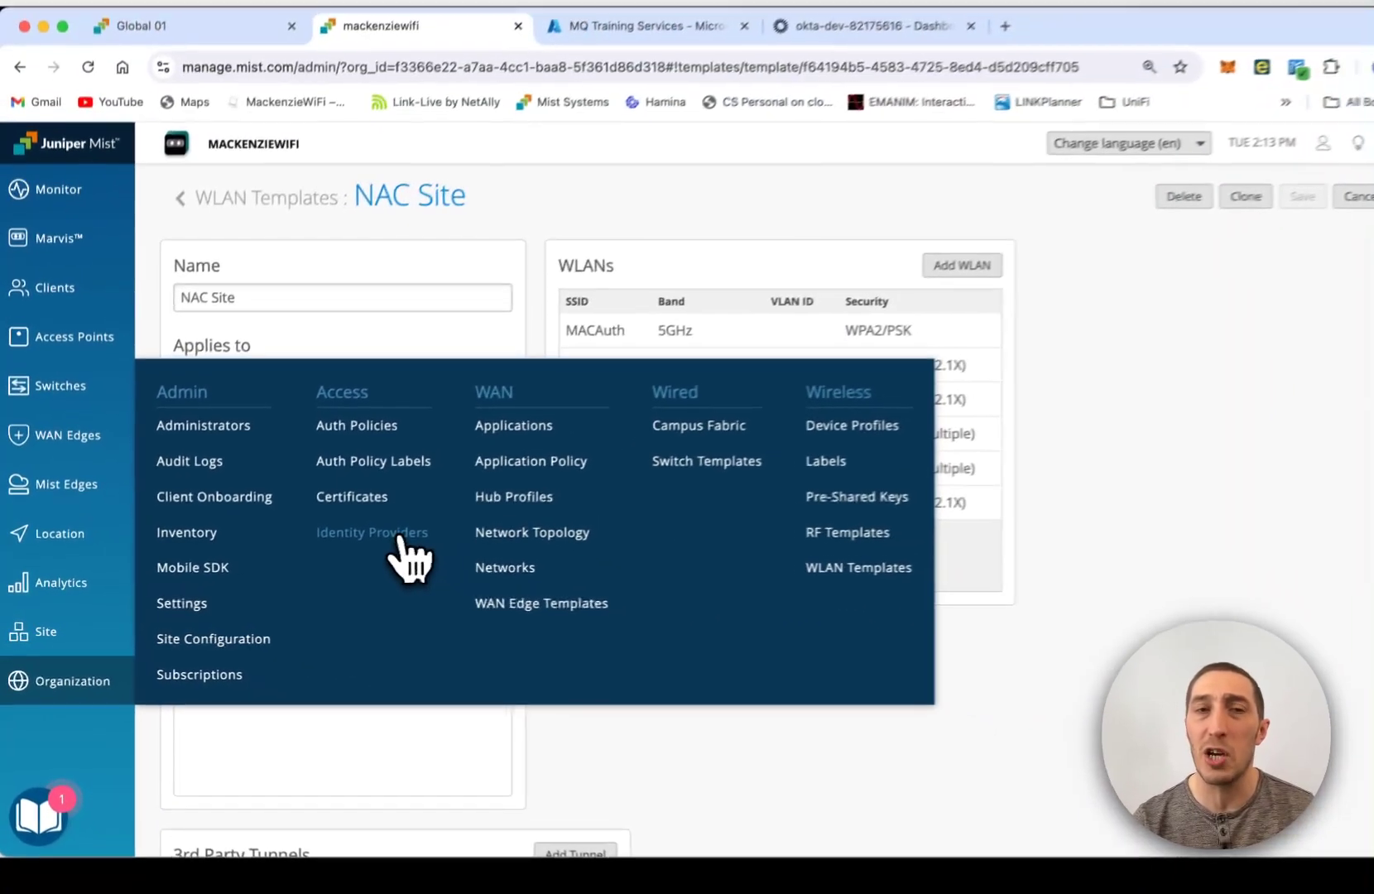
{"action": "left_click", "coordinate": [762, 435]}
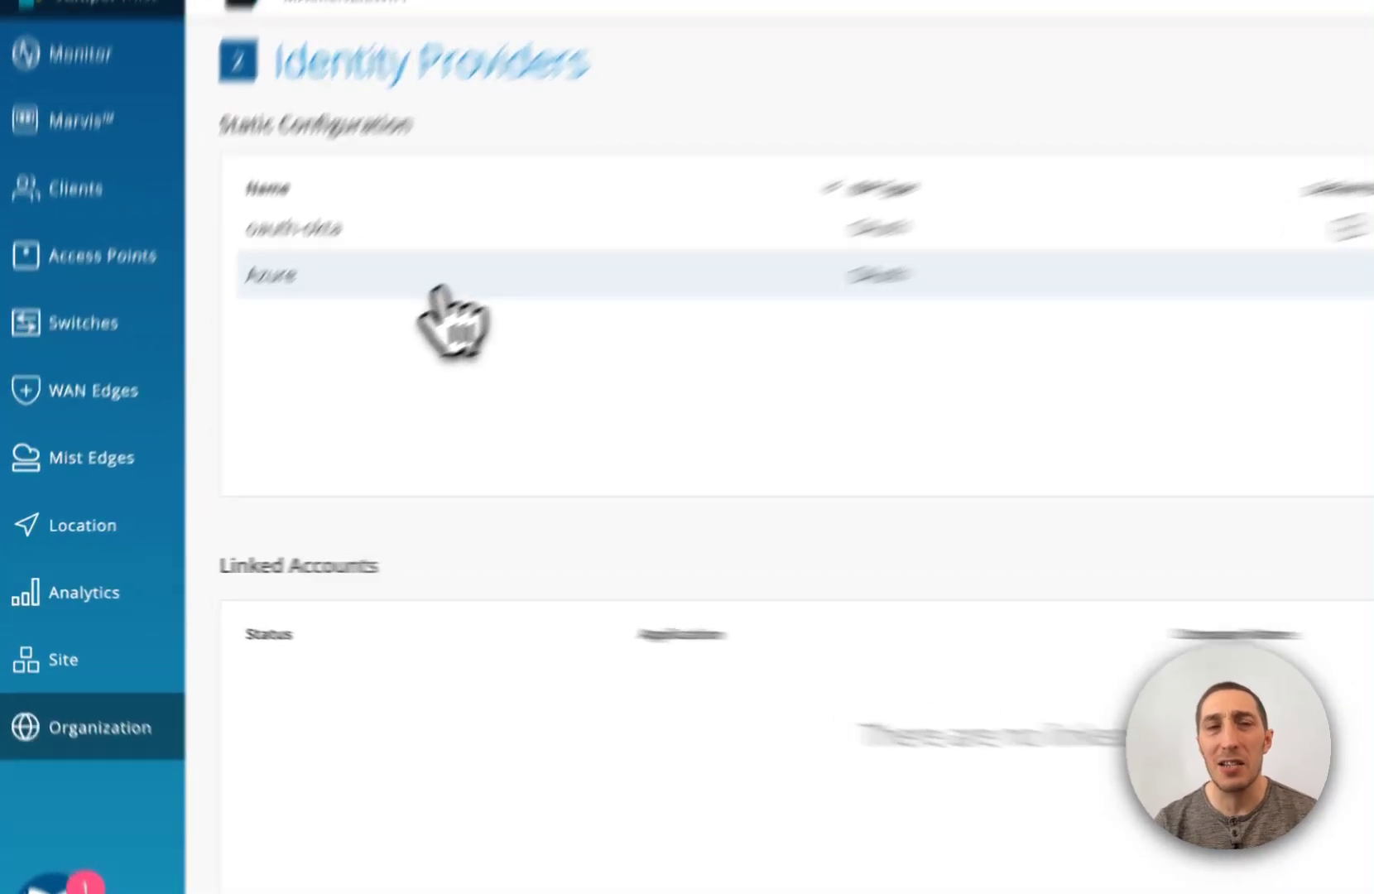
{"action": "left_click", "coordinate": [303, 365]}
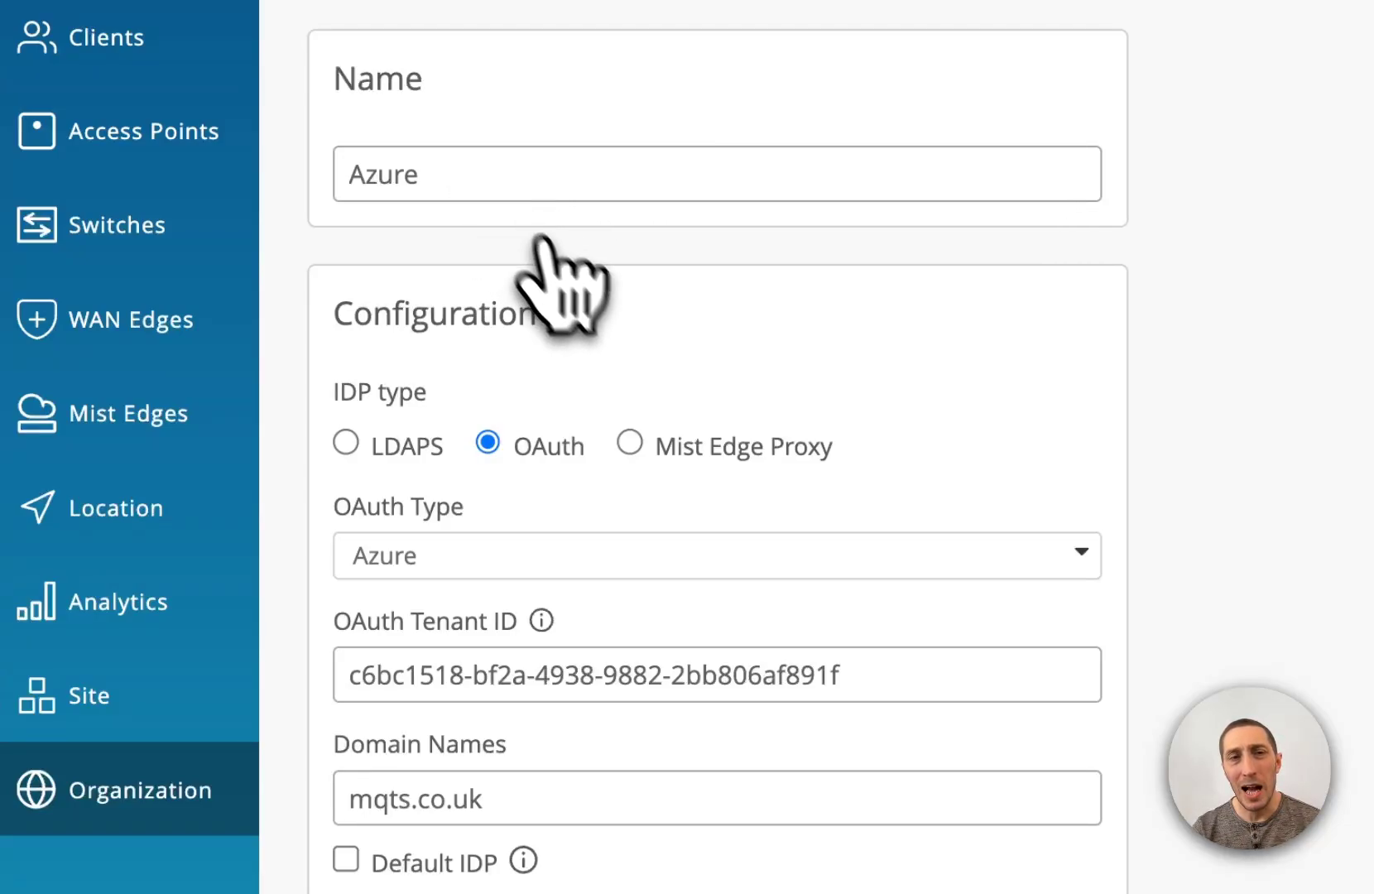
{"action": "scroll", "coordinate": [540, 240], "scroll_direction": "down", "scroll_amount": 3}
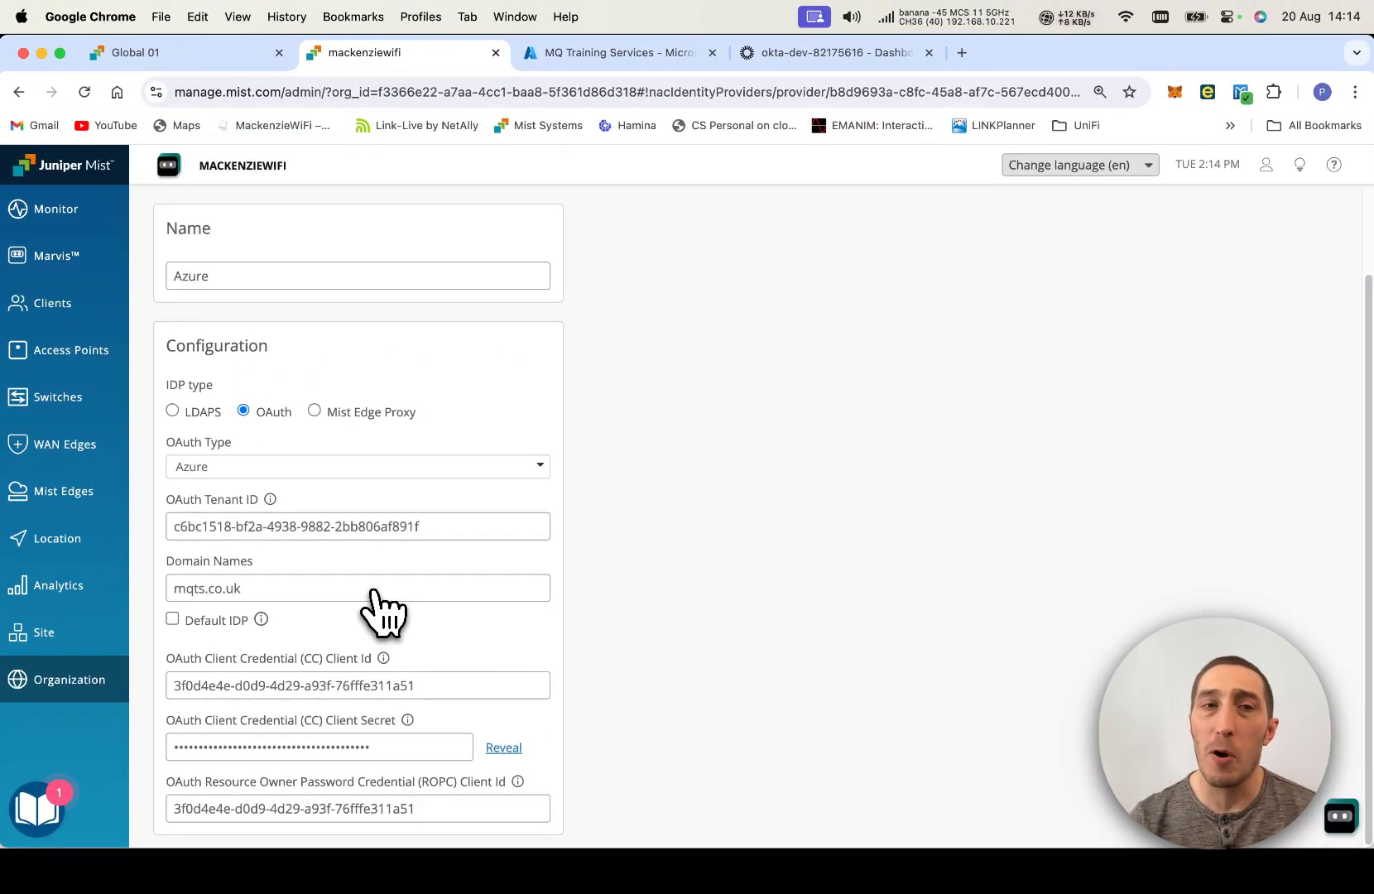
Switch to the Azure portal and inspect the tenant ID and the Mist app registration's client secrets.
{"action": "left_click", "coordinate": [613, 68]}
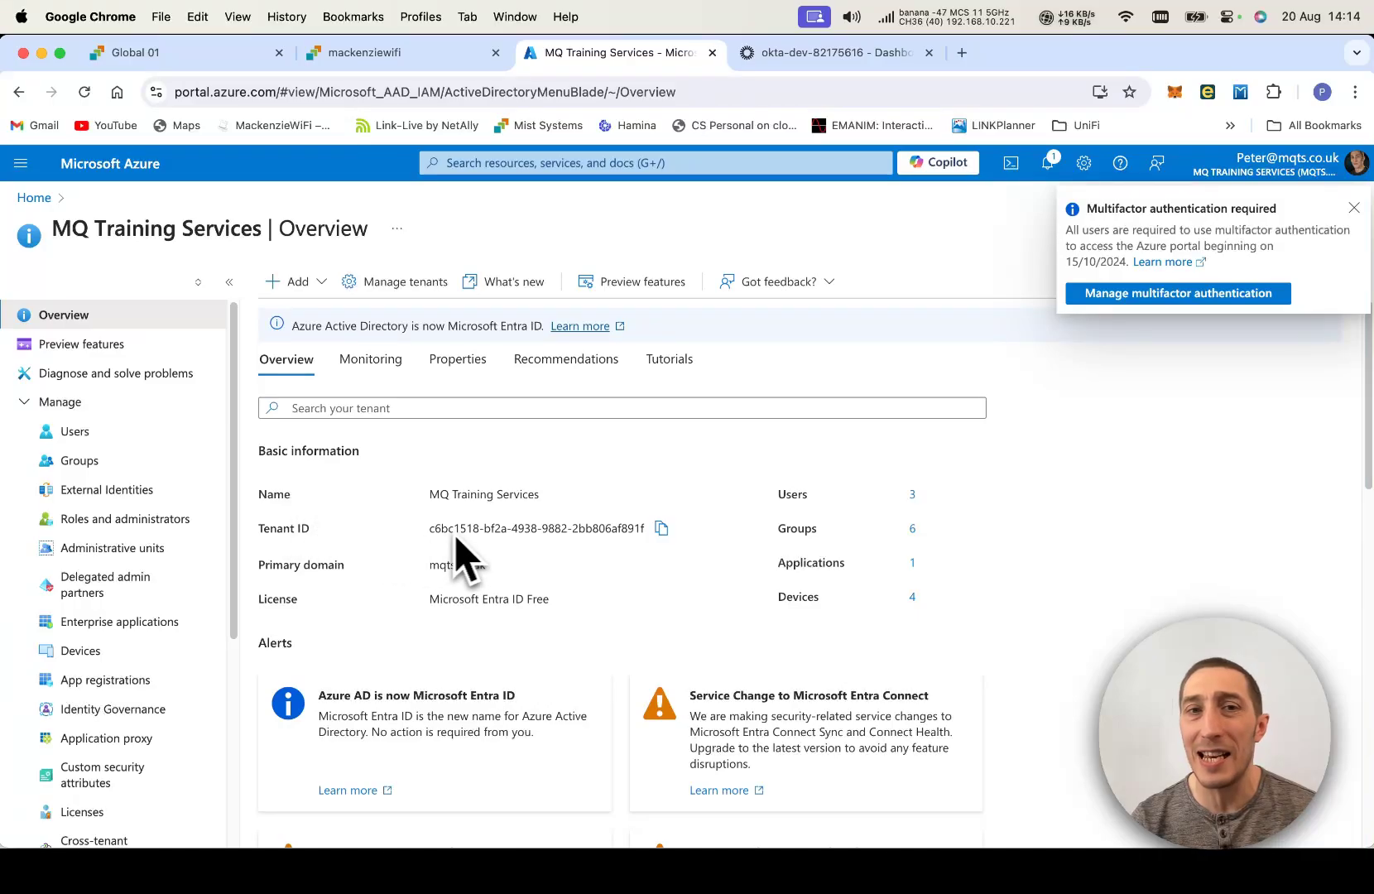
{"action": "left_click_drag", "start_coordinate": [429, 530], "coordinate": [609, 534]}
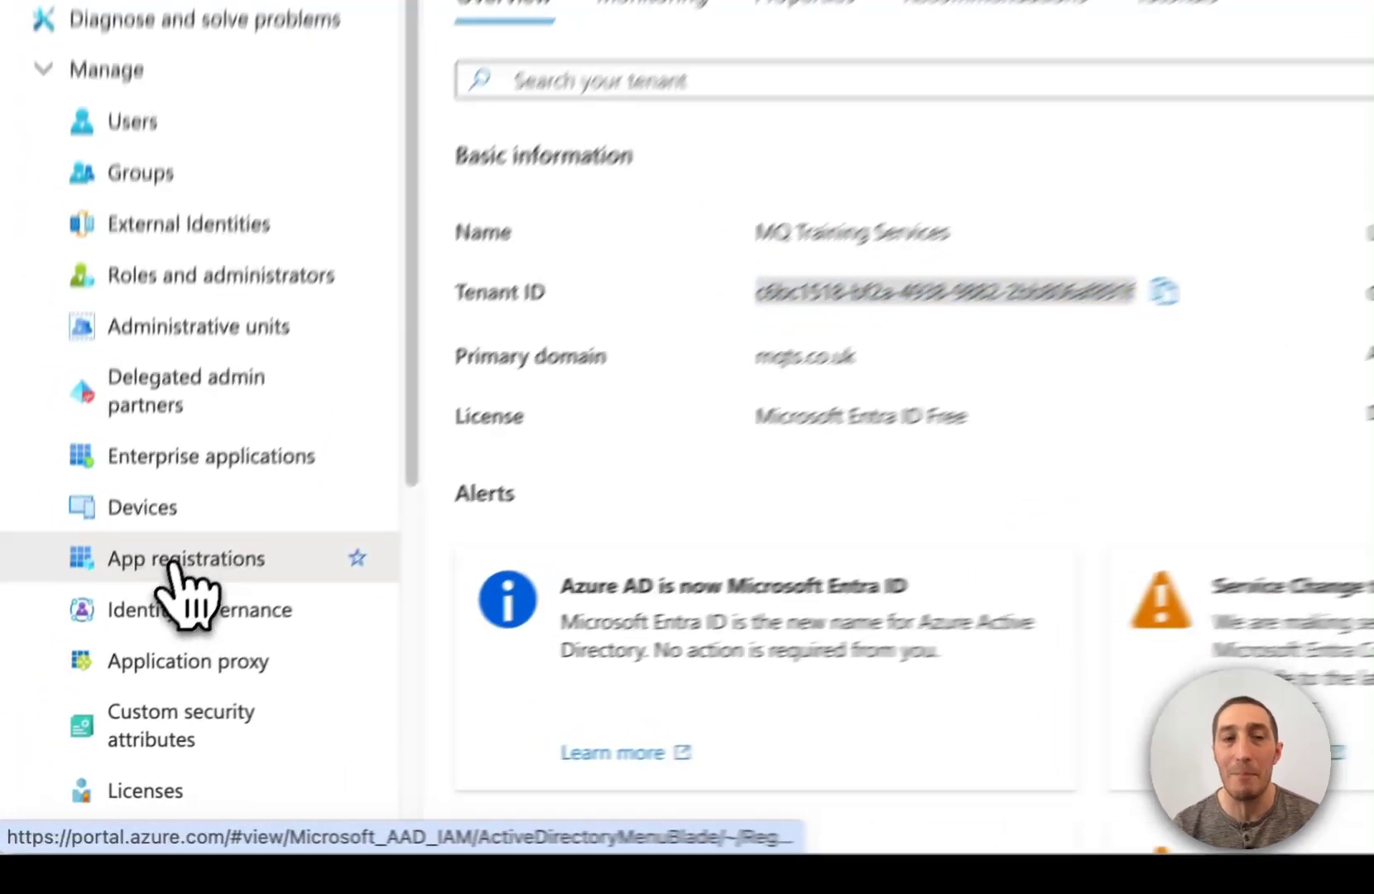
{"action": "left_click", "coordinate": [100, 682]}
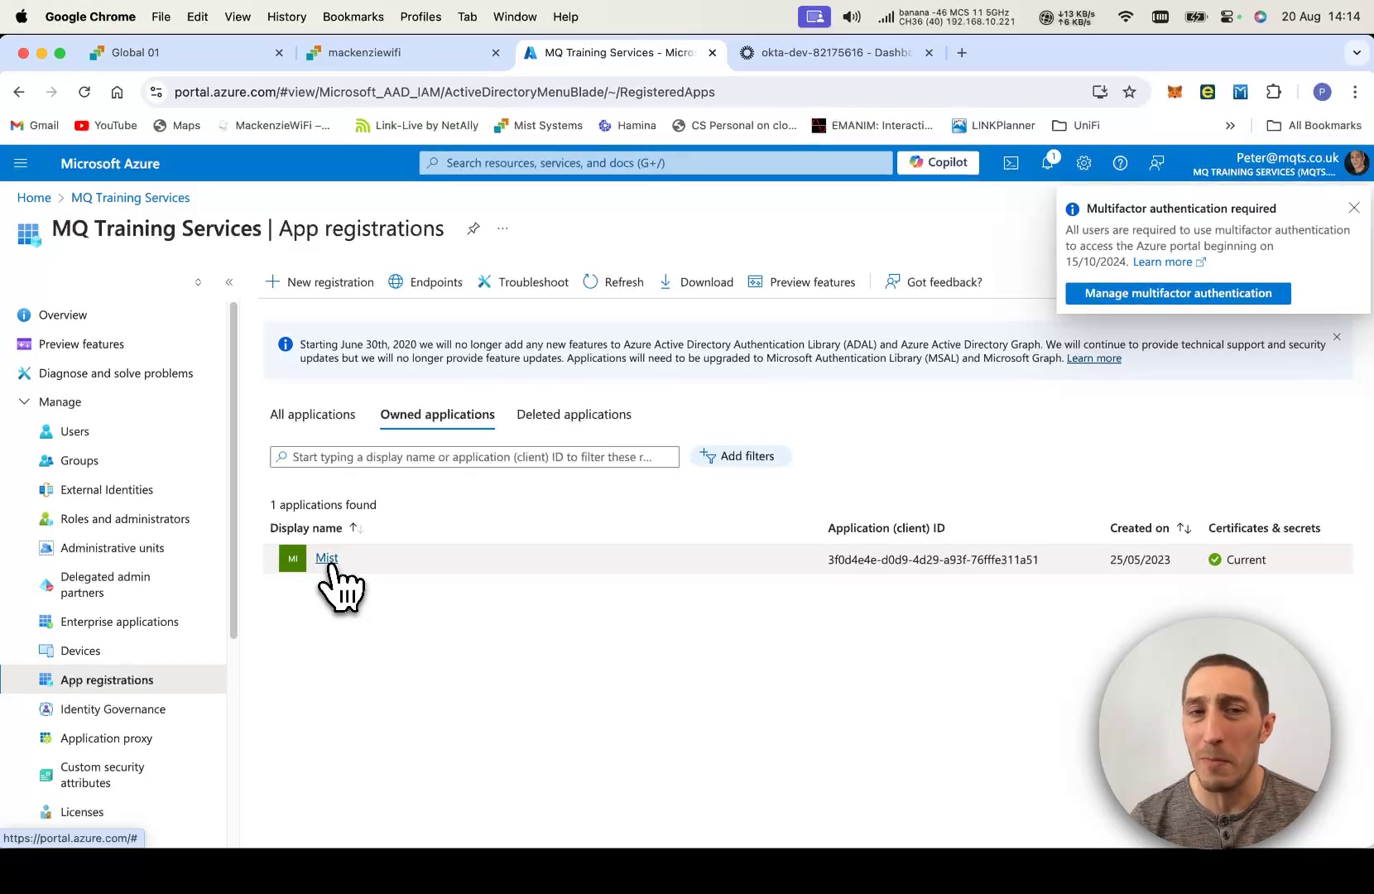
{"action": "left_click", "coordinate": [328, 560]}
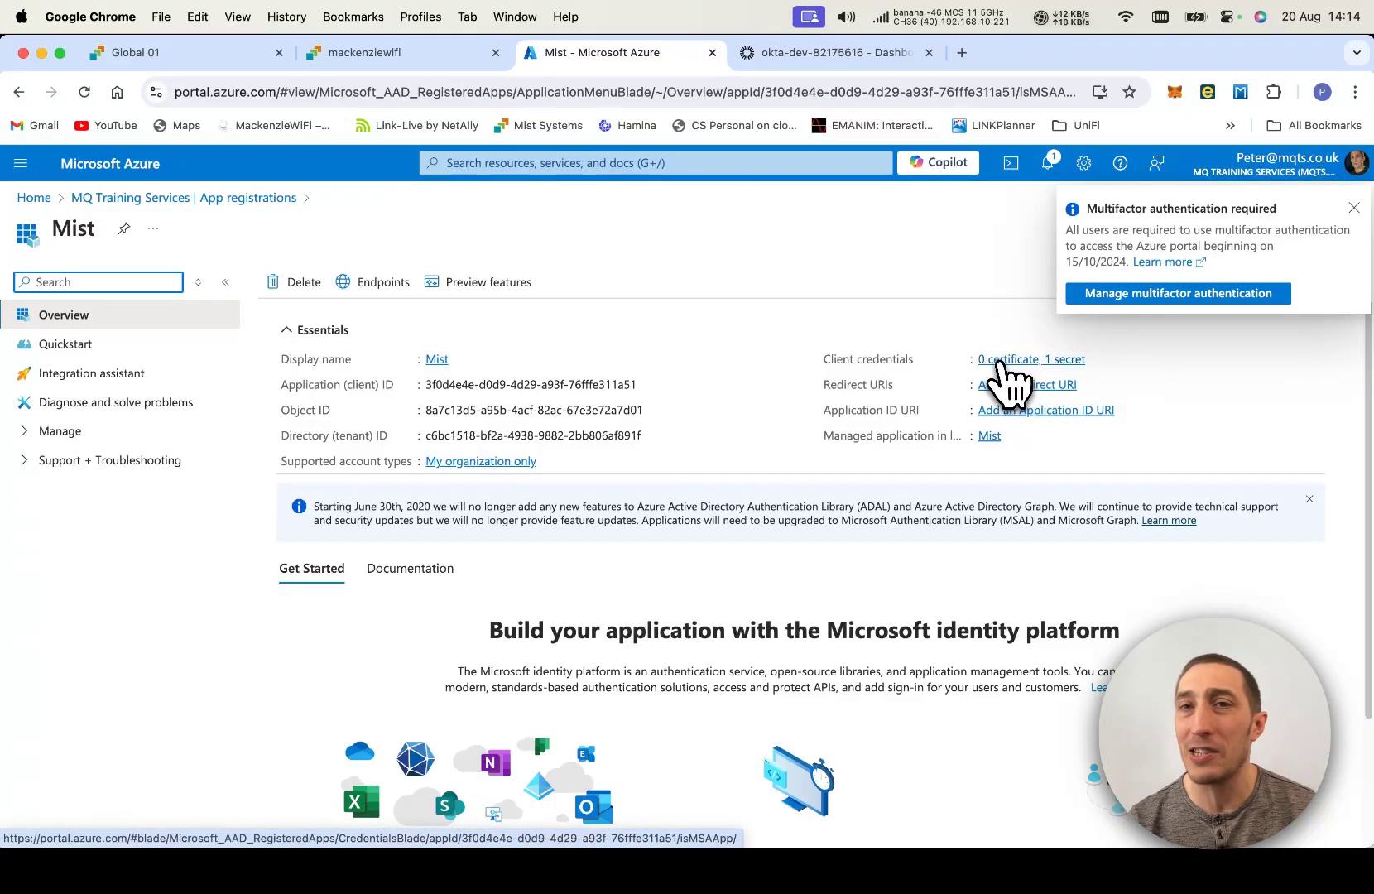
{"action": "left_click", "coordinate": [1042, 361]}
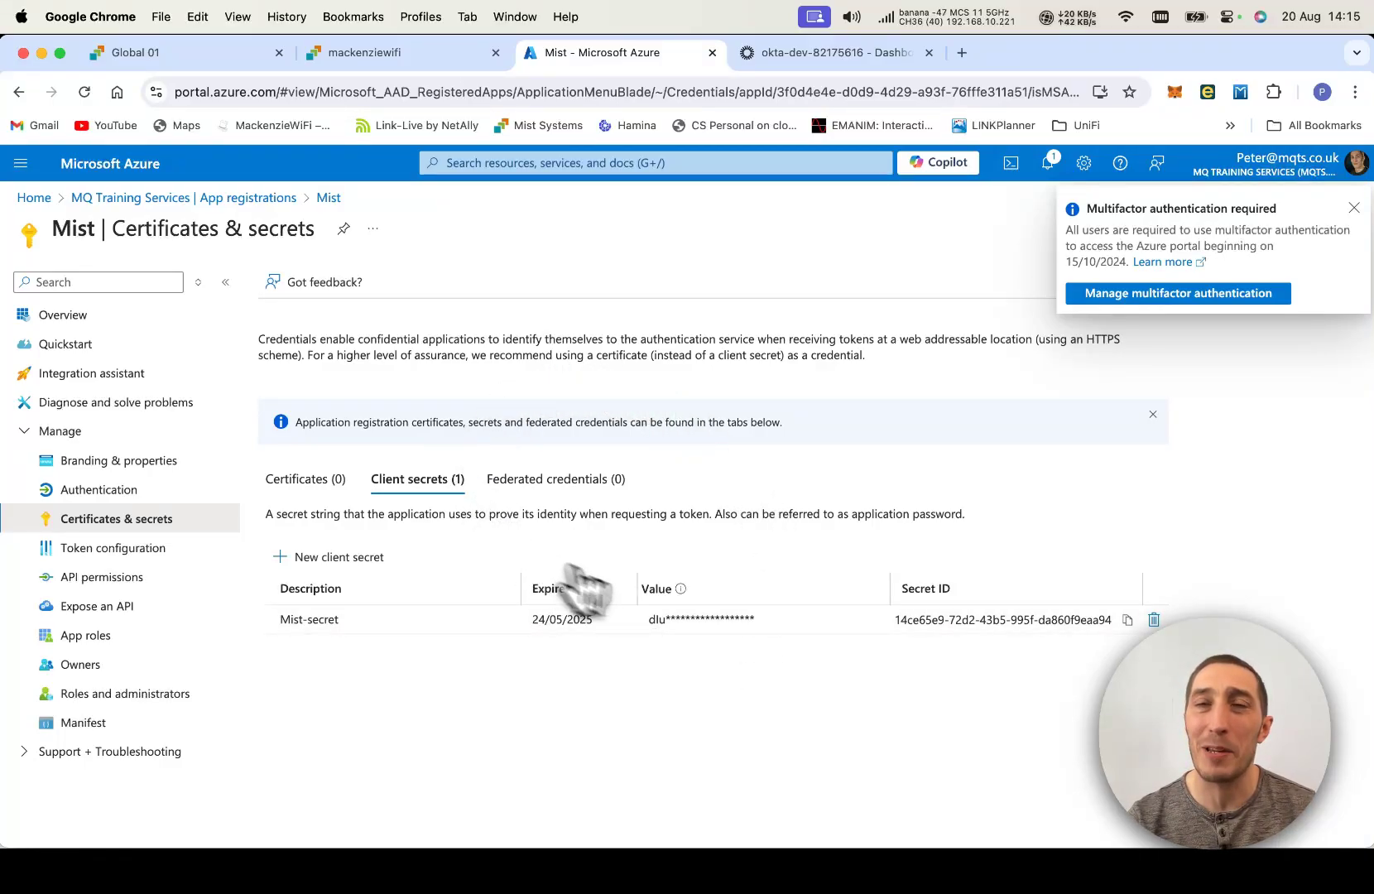
Switch back to Juniper Mist and check the domain names set for the Azure identity provider.
{"action": "left_click", "coordinate": [404, 58]}
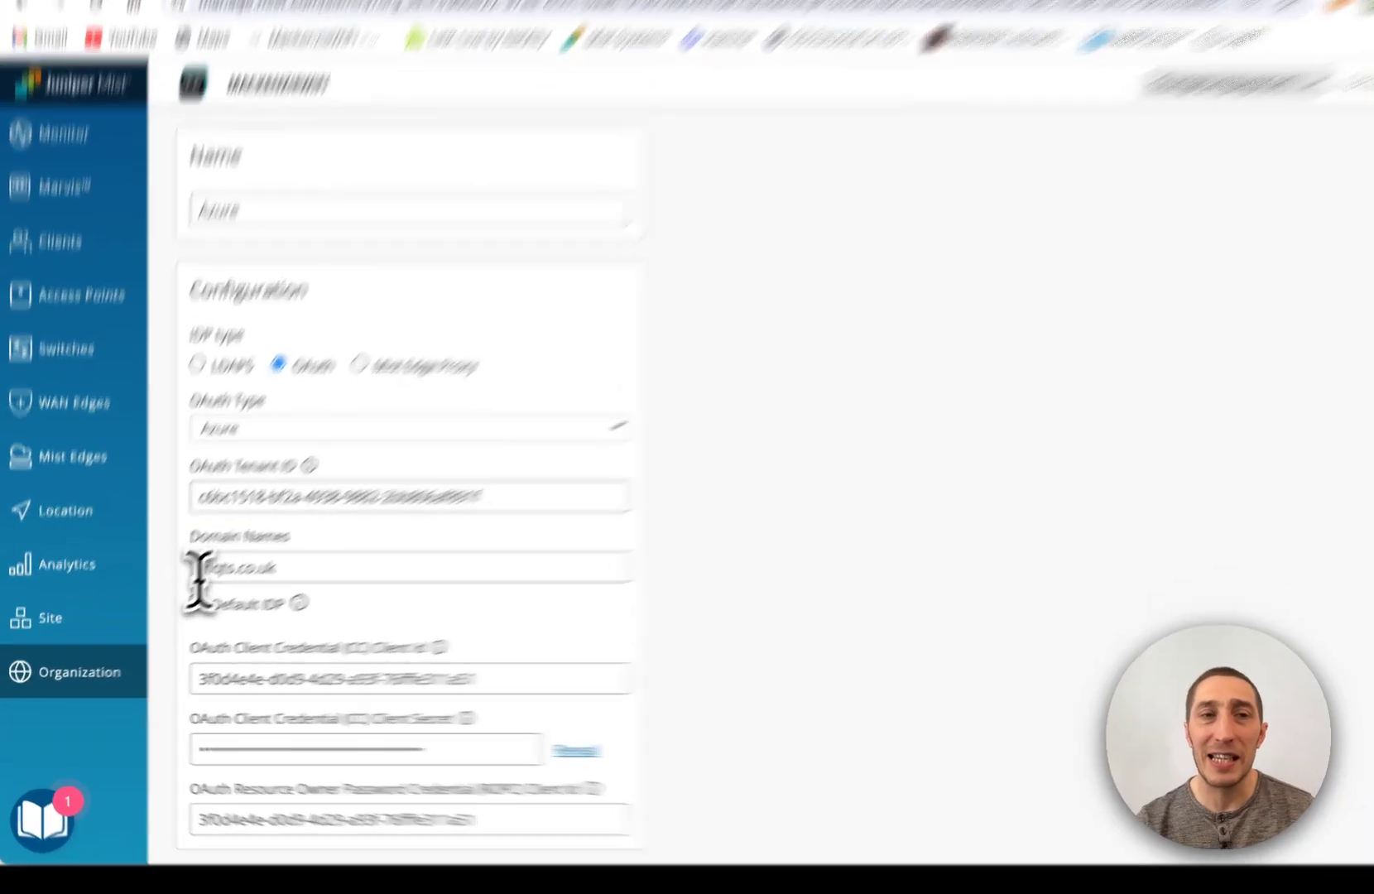
{"action": "left_click_drag", "start_coordinate": [200, 570], "coordinate": [273, 571]}
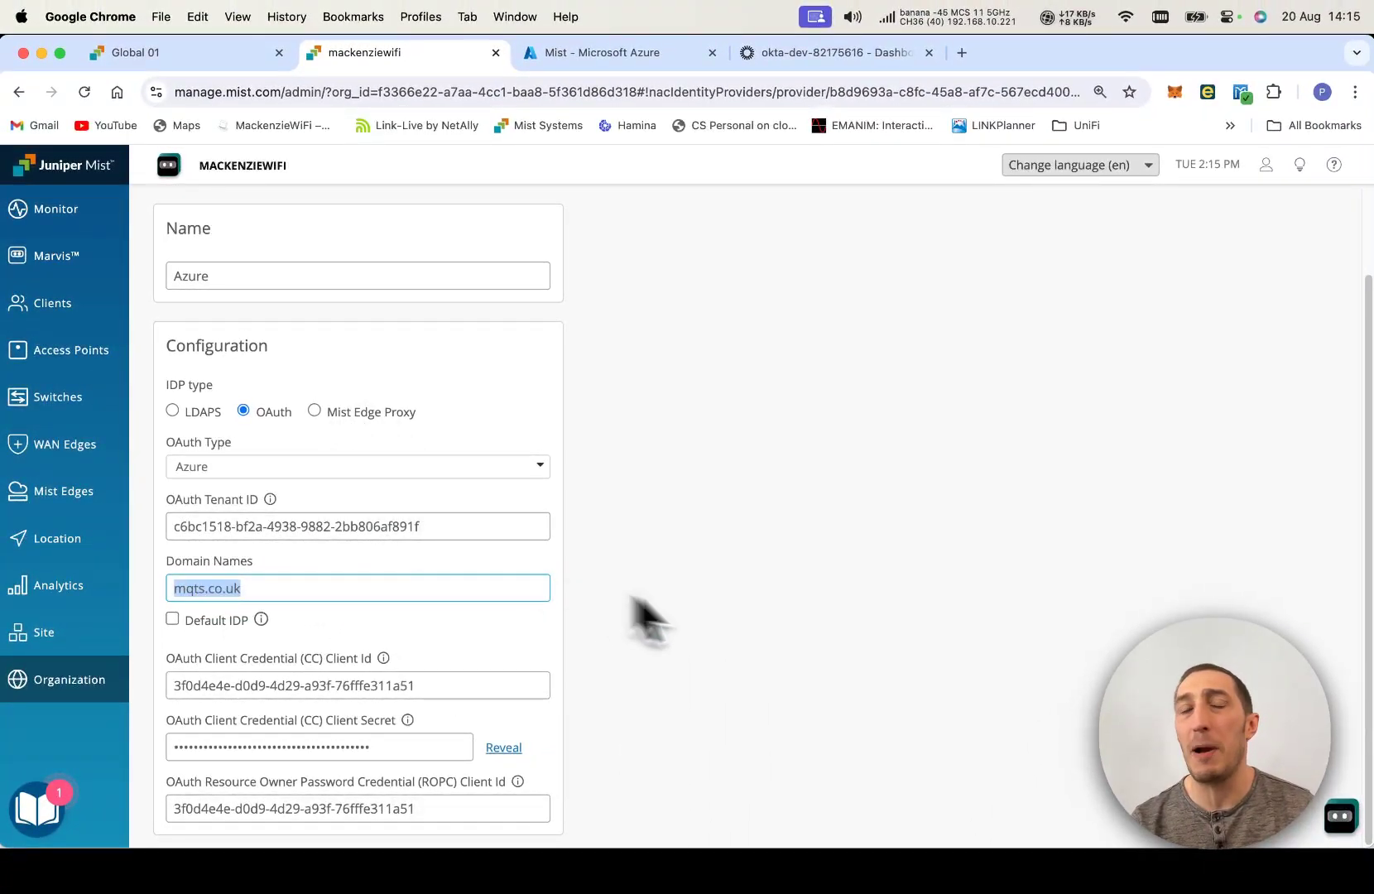
{"action": "scroll", "coordinate": [687, 625], "scroll_direction": "up", "scroll_amount": 2}
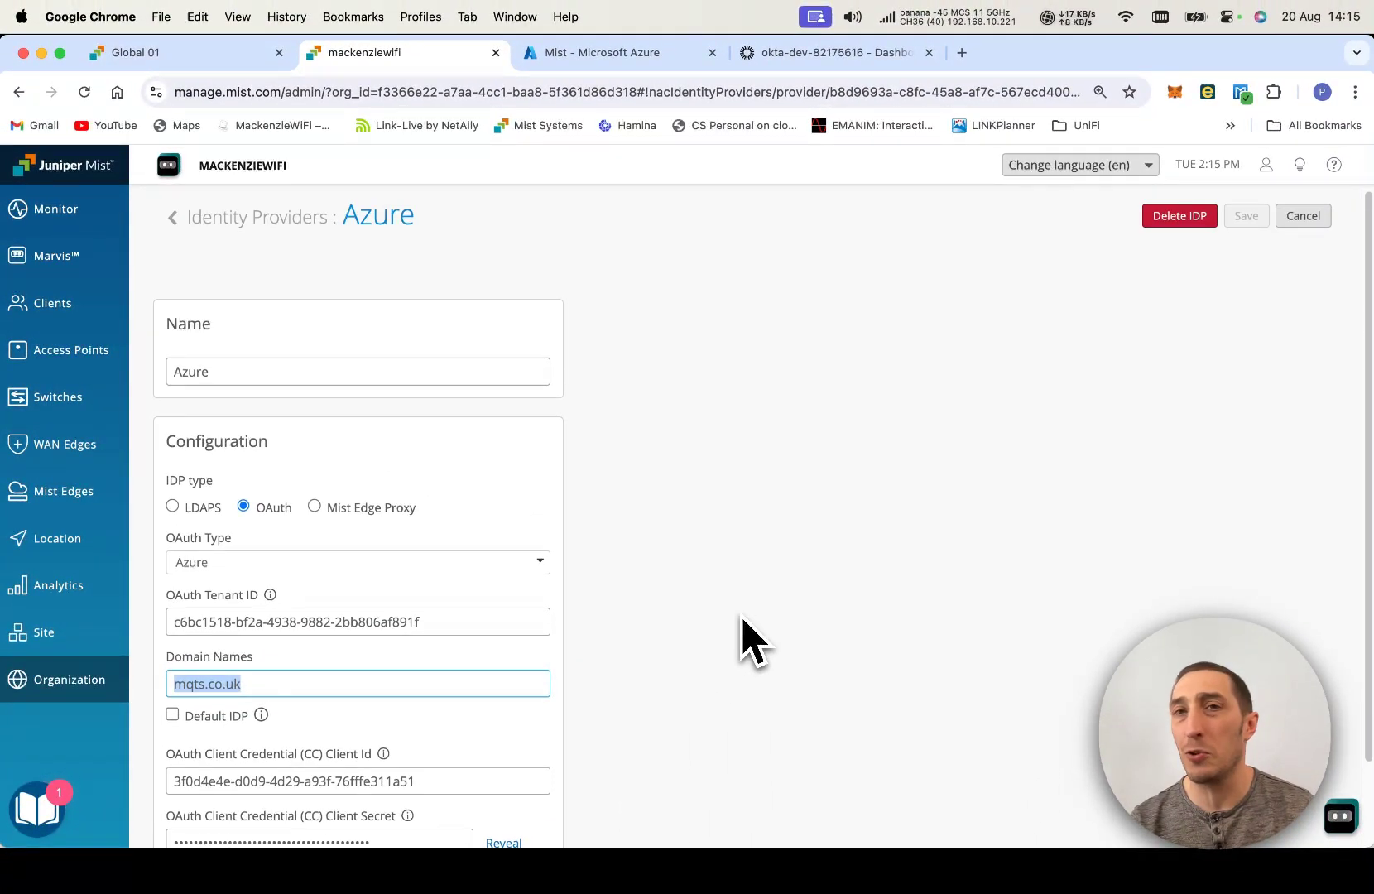
Open the oauth-okta identity provider and examine its tenant, domain names and OAuth client credential fields.
{"action": "left_click", "coordinate": [192, 225]}
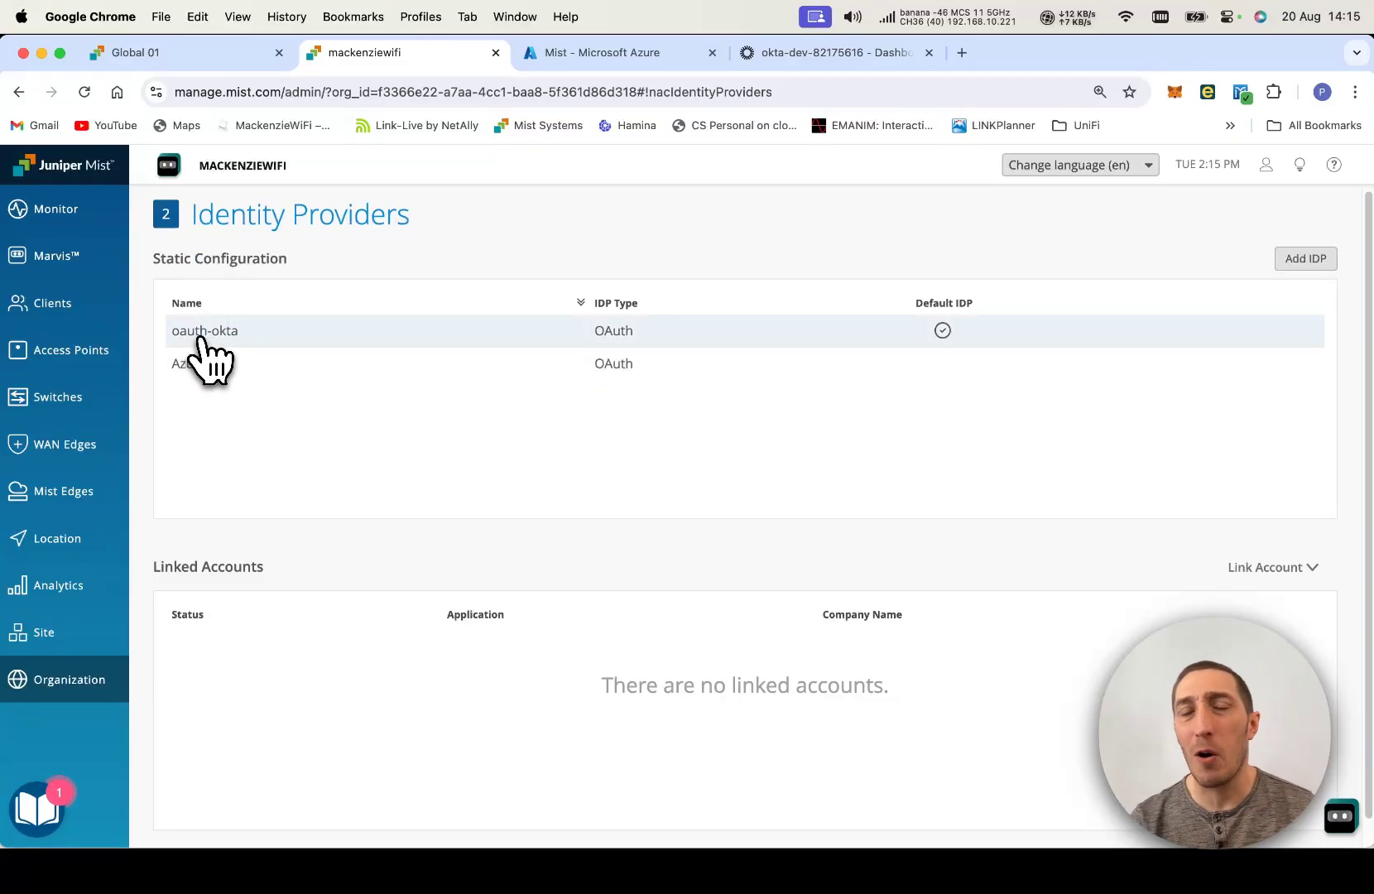
{"action": "left_click", "coordinate": [198, 331]}
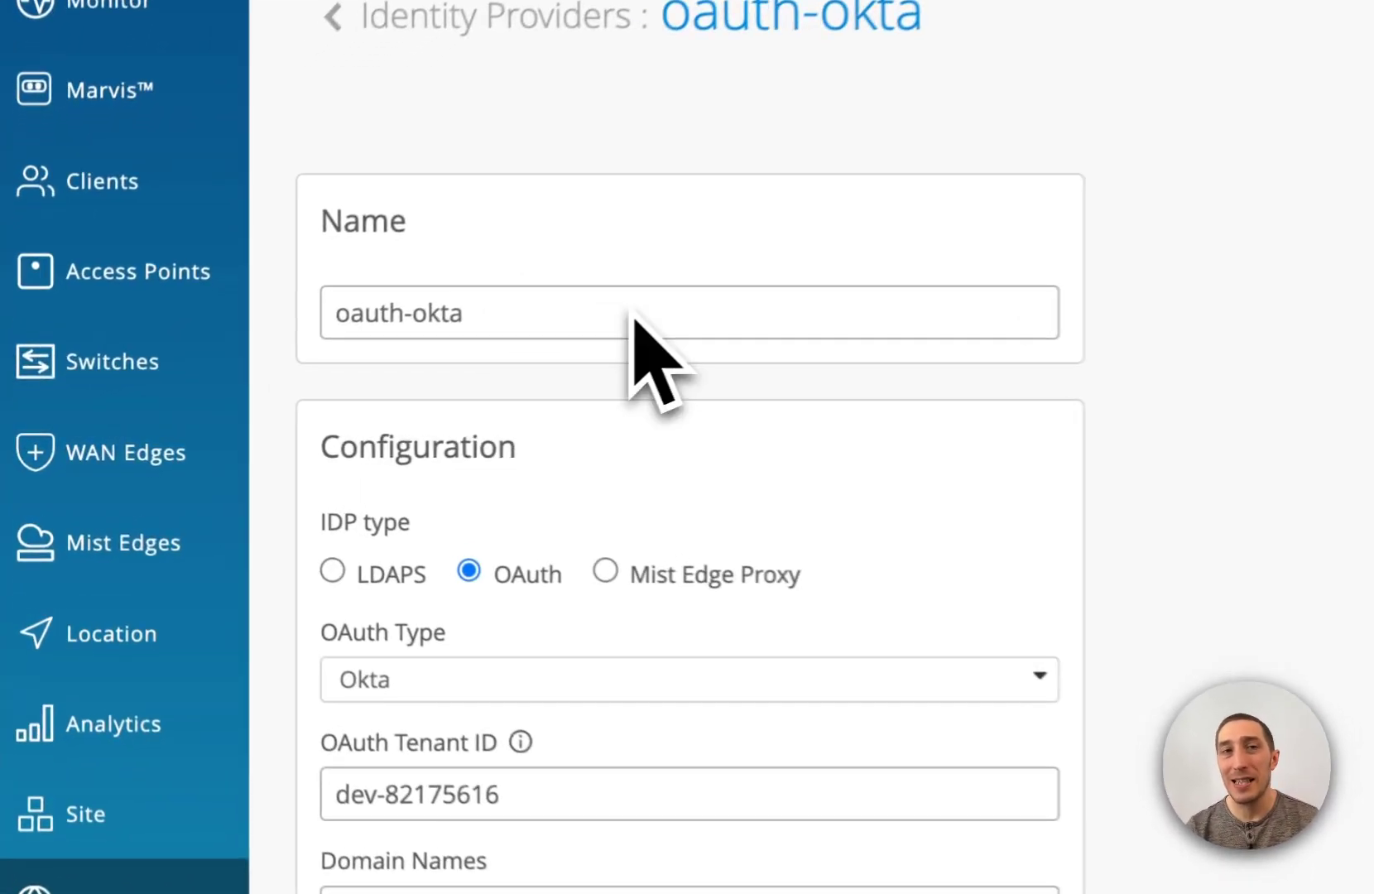
{"action": "scroll", "coordinate": [700, 420], "scroll_direction": "down", "scroll_amount": 3}
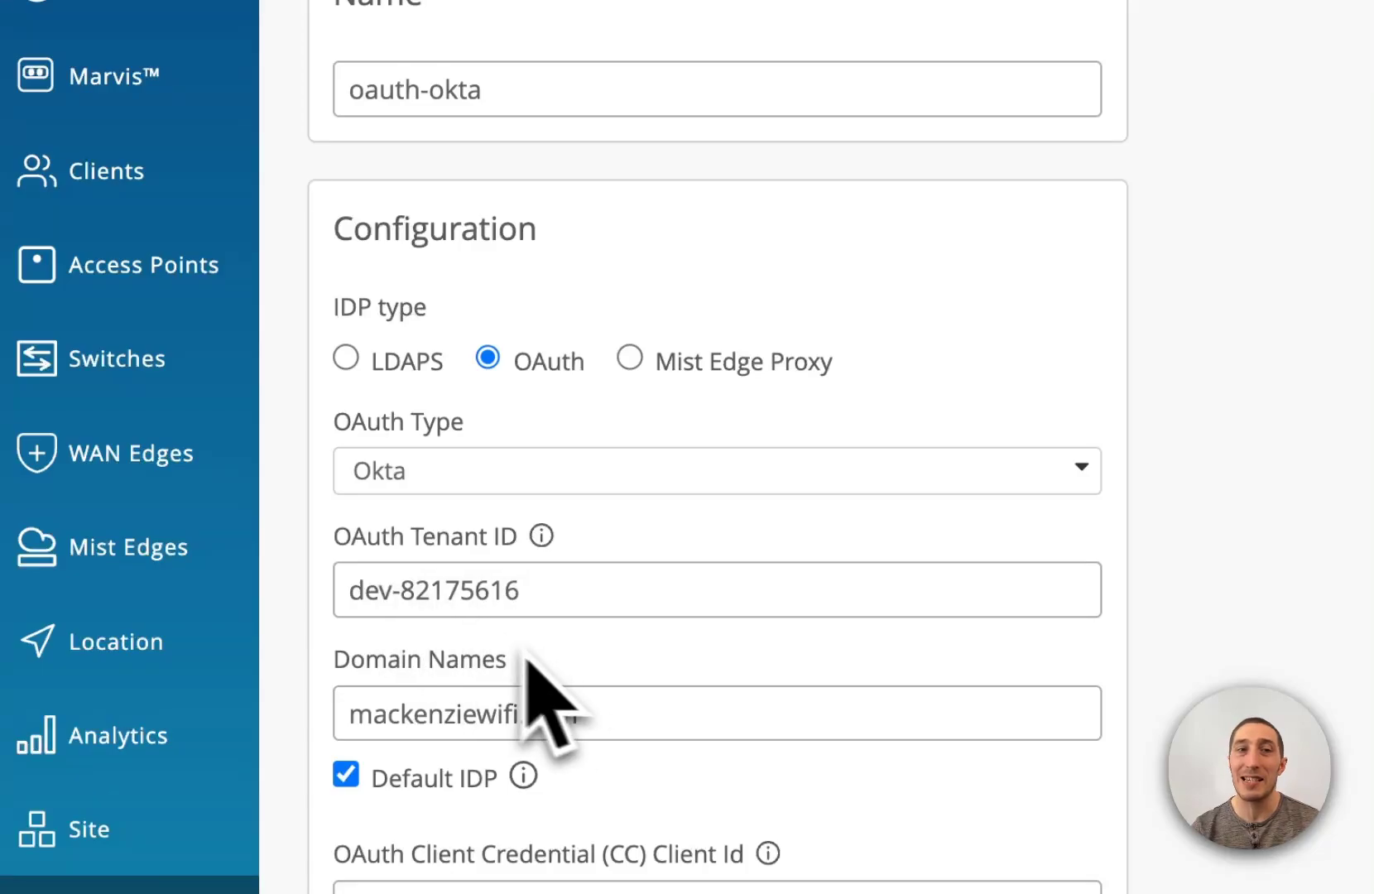
{"action": "scroll", "coordinate": [567, 658], "scroll_direction": "down", "scroll_amount": 2}
{"action": "double_click", "coordinate": [583, 642]}
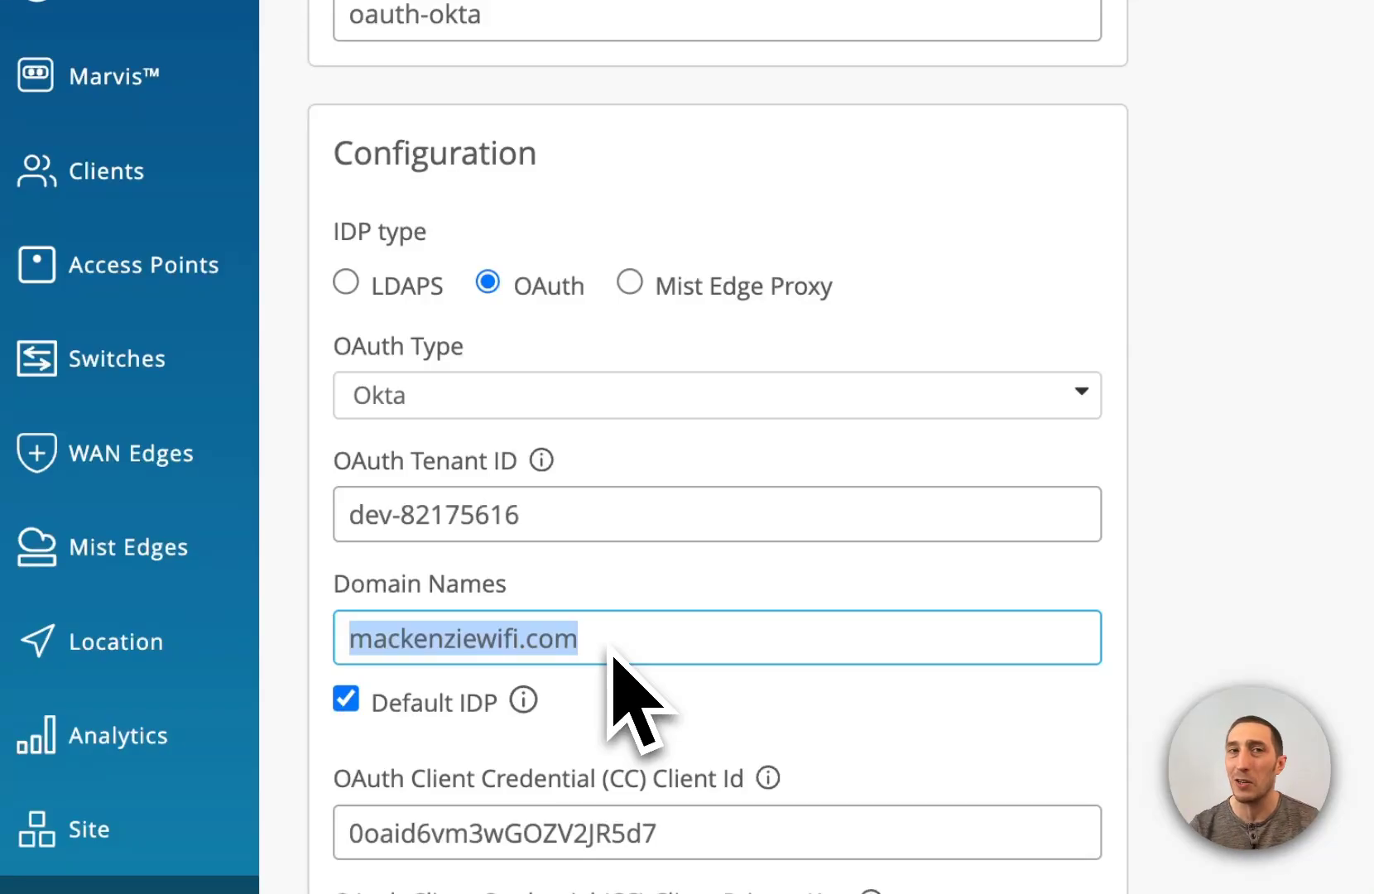
{"action": "scroll", "coordinate": [390, 497], "scroll_direction": "up", "scroll_amount": 4}
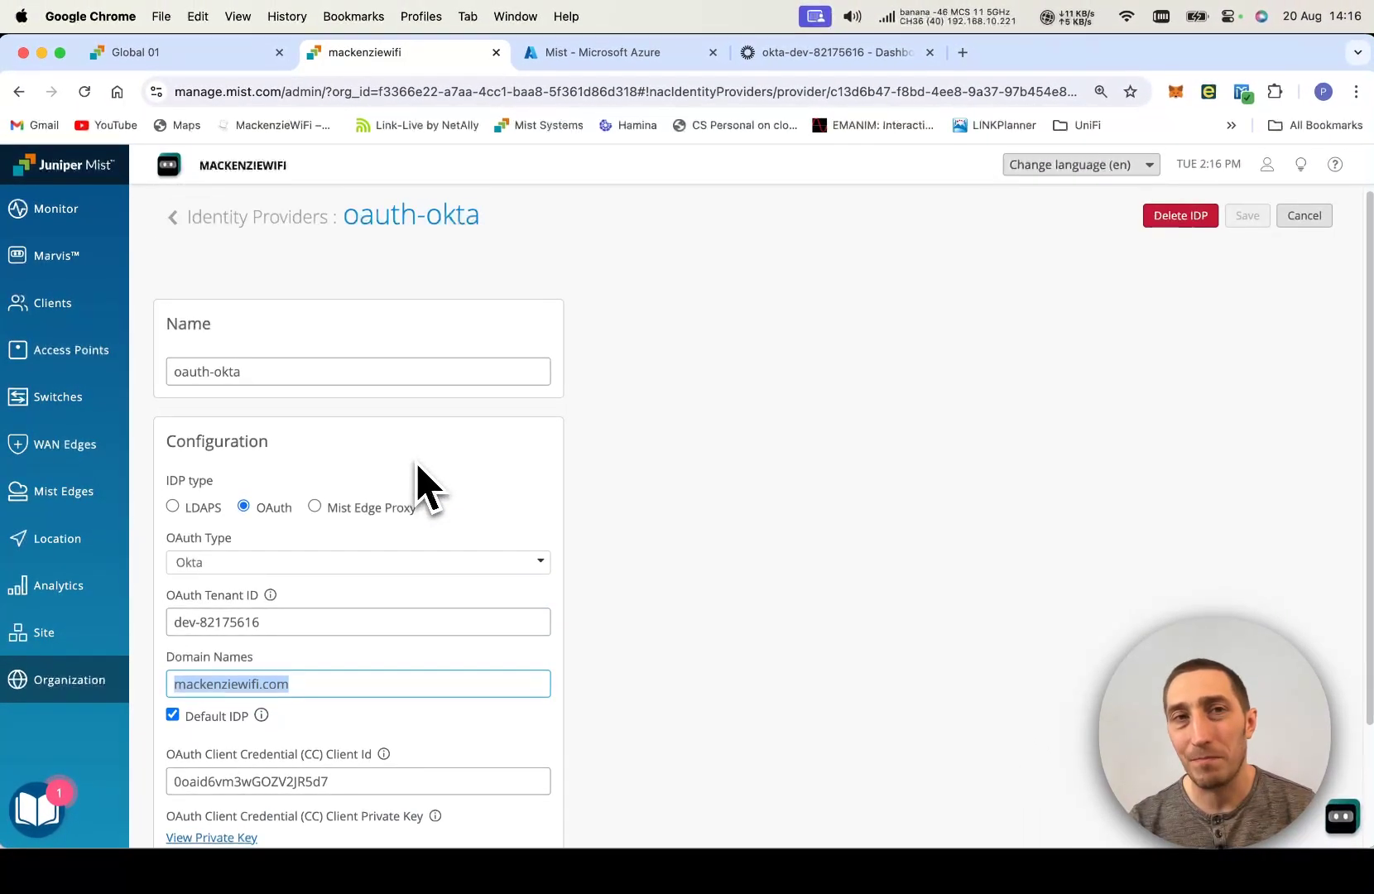
{"action": "scroll", "coordinate": [368, 497], "scroll_direction": "down", "scroll_amount": 3}
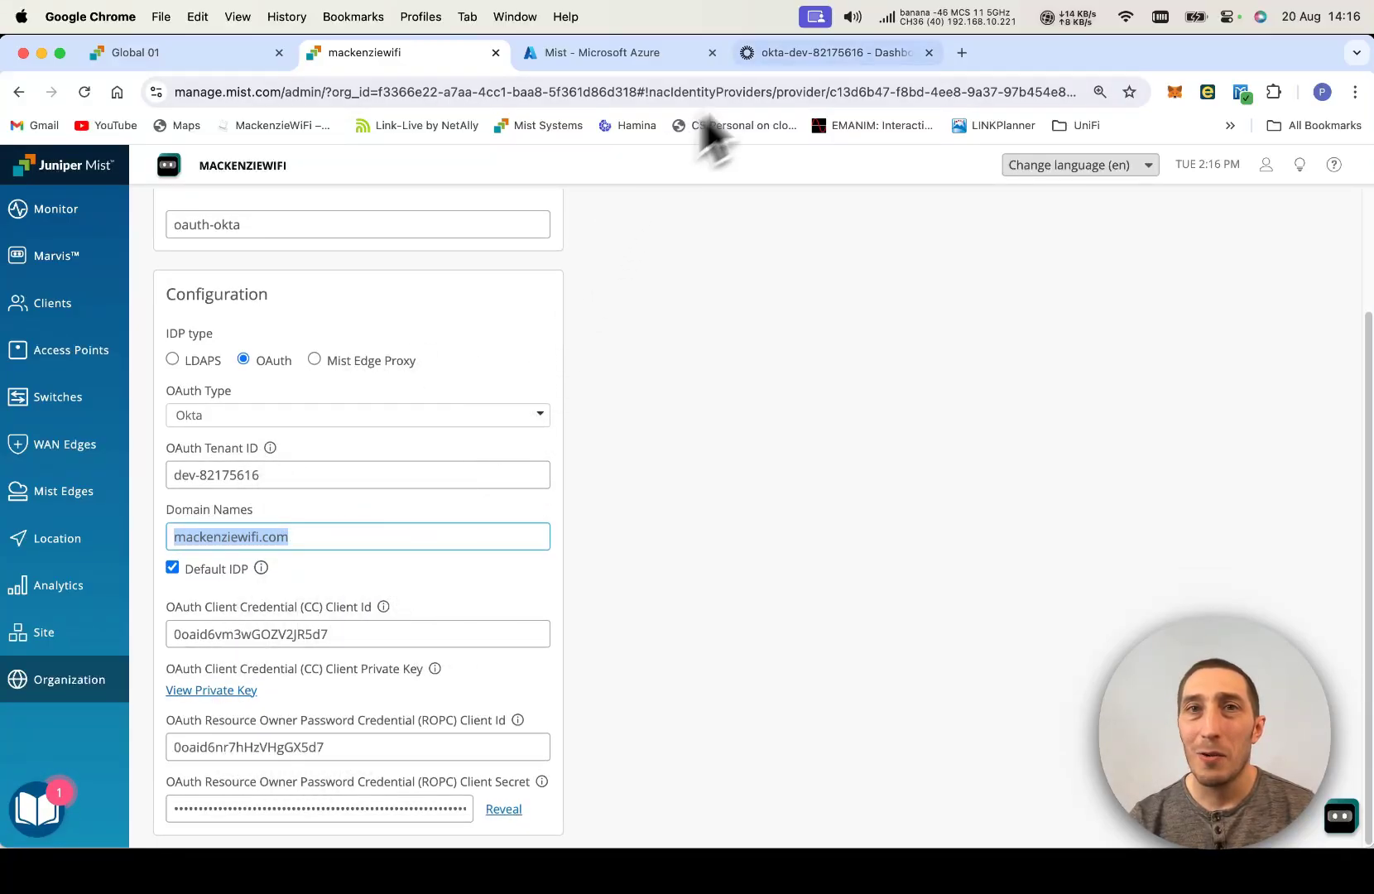
Switch to the Okta admin console, sign in, and look up the Mist Access Assurance apps among the active applications.
{"action": "left_click", "coordinate": [824, 54]}
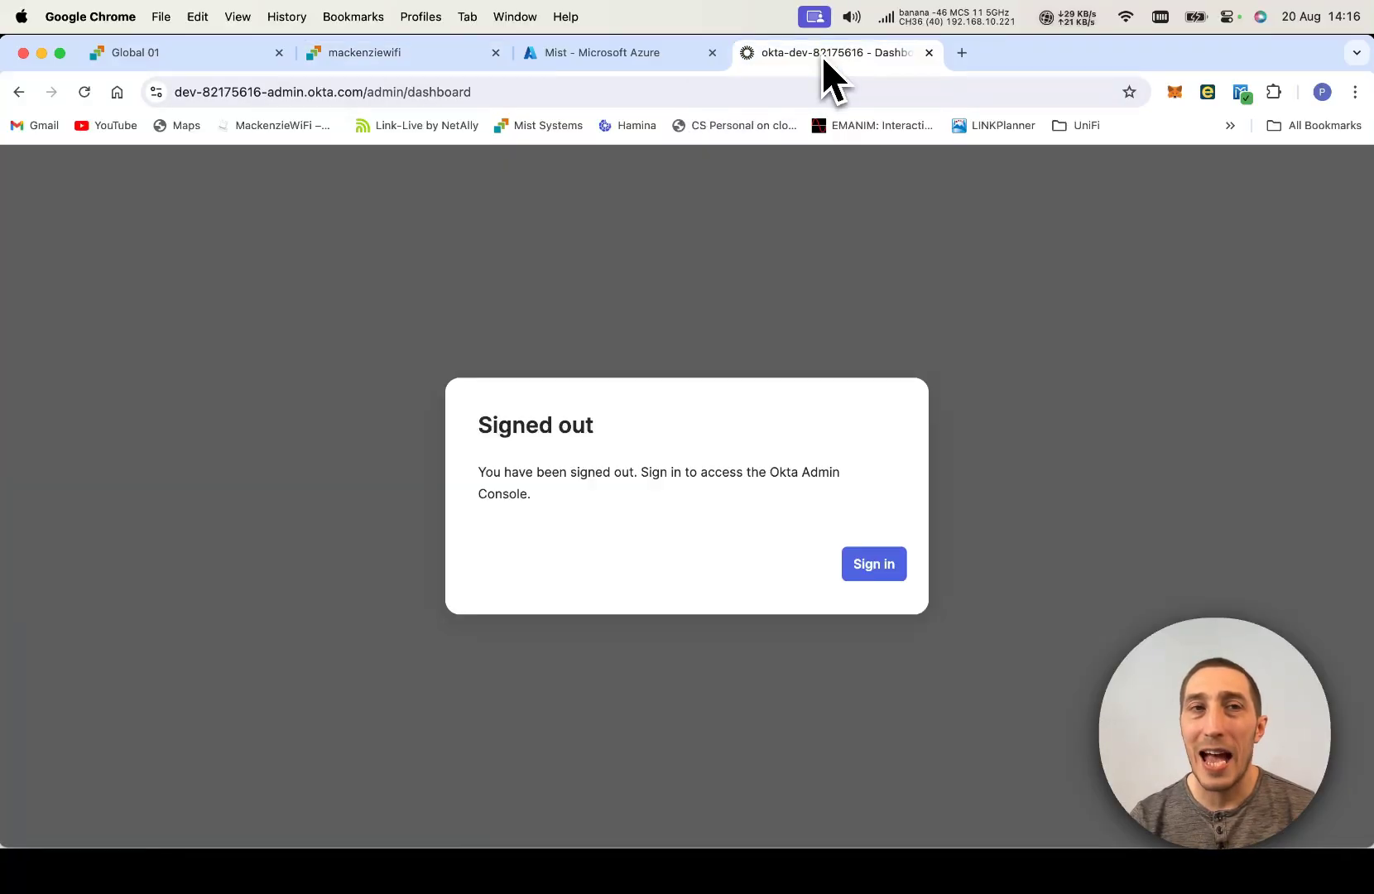
{"action": "left_click", "coordinate": [871, 567]}
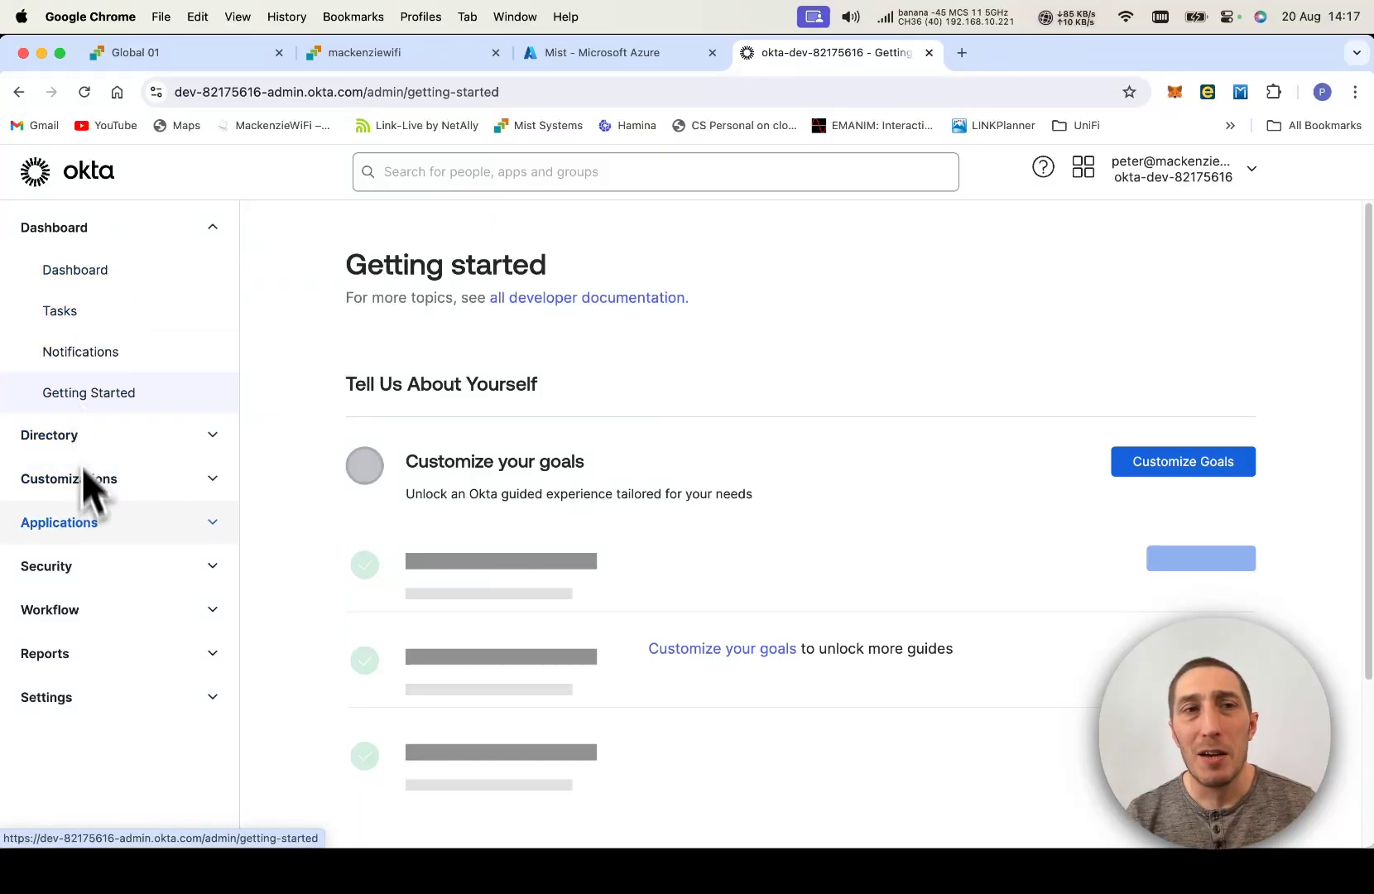
{"action": "left_click", "coordinate": [109, 520]}
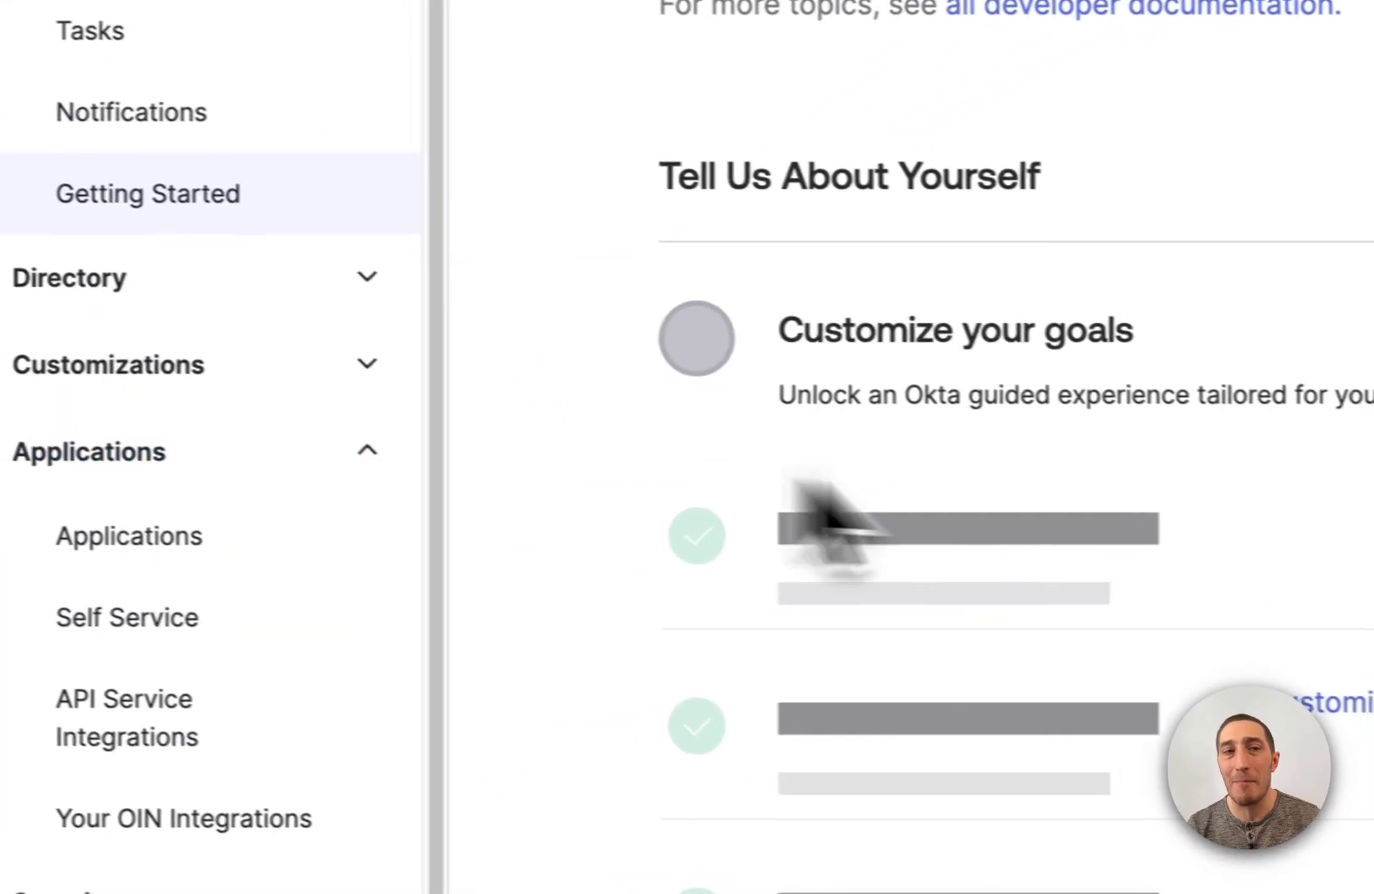
{"action": "left_click", "coordinate": [257, 523]}
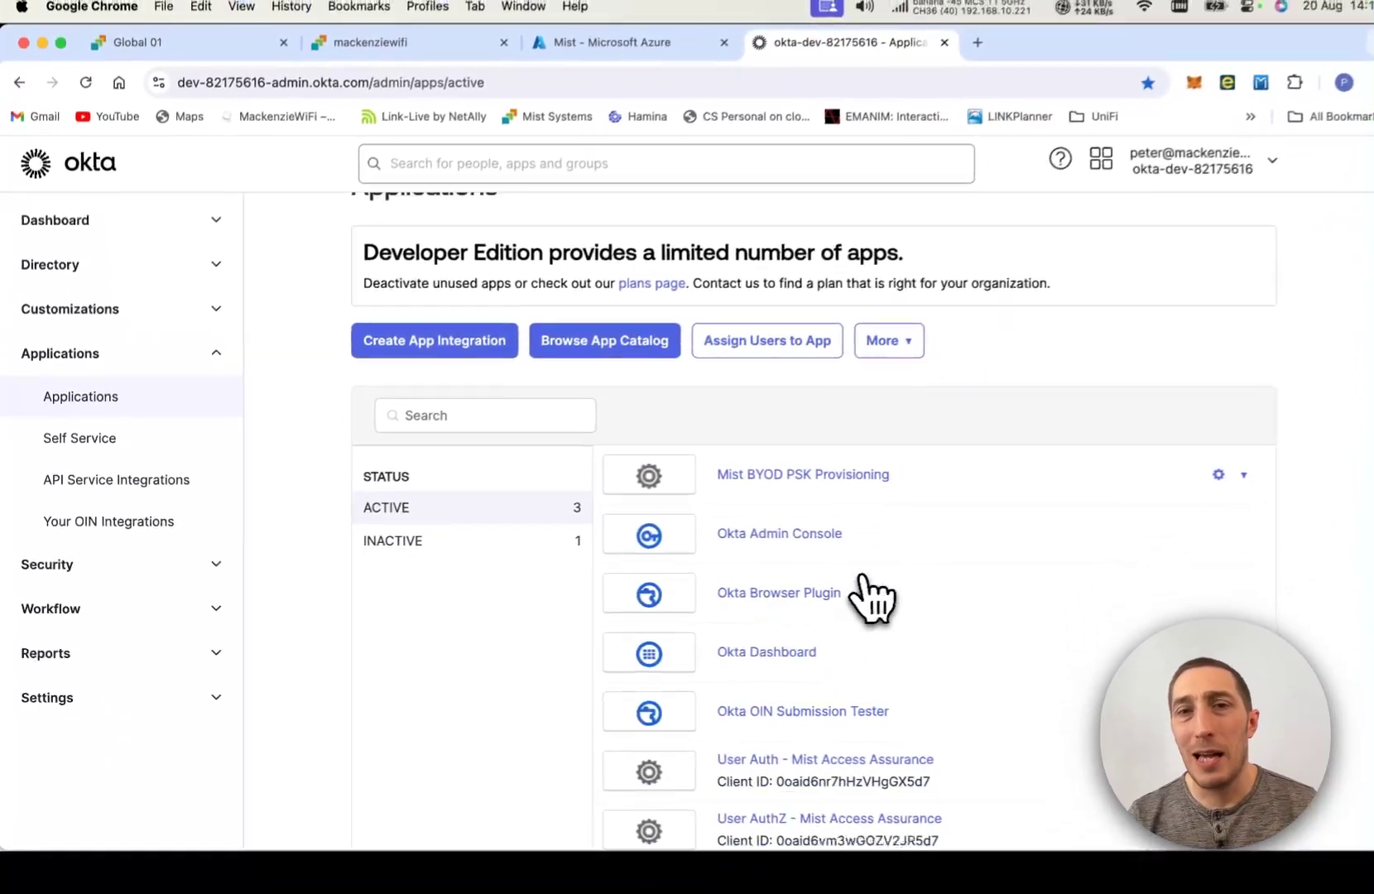
{"action": "scroll", "coordinate": [828, 589], "scroll_direction": "down", "scroll_amount": 5}
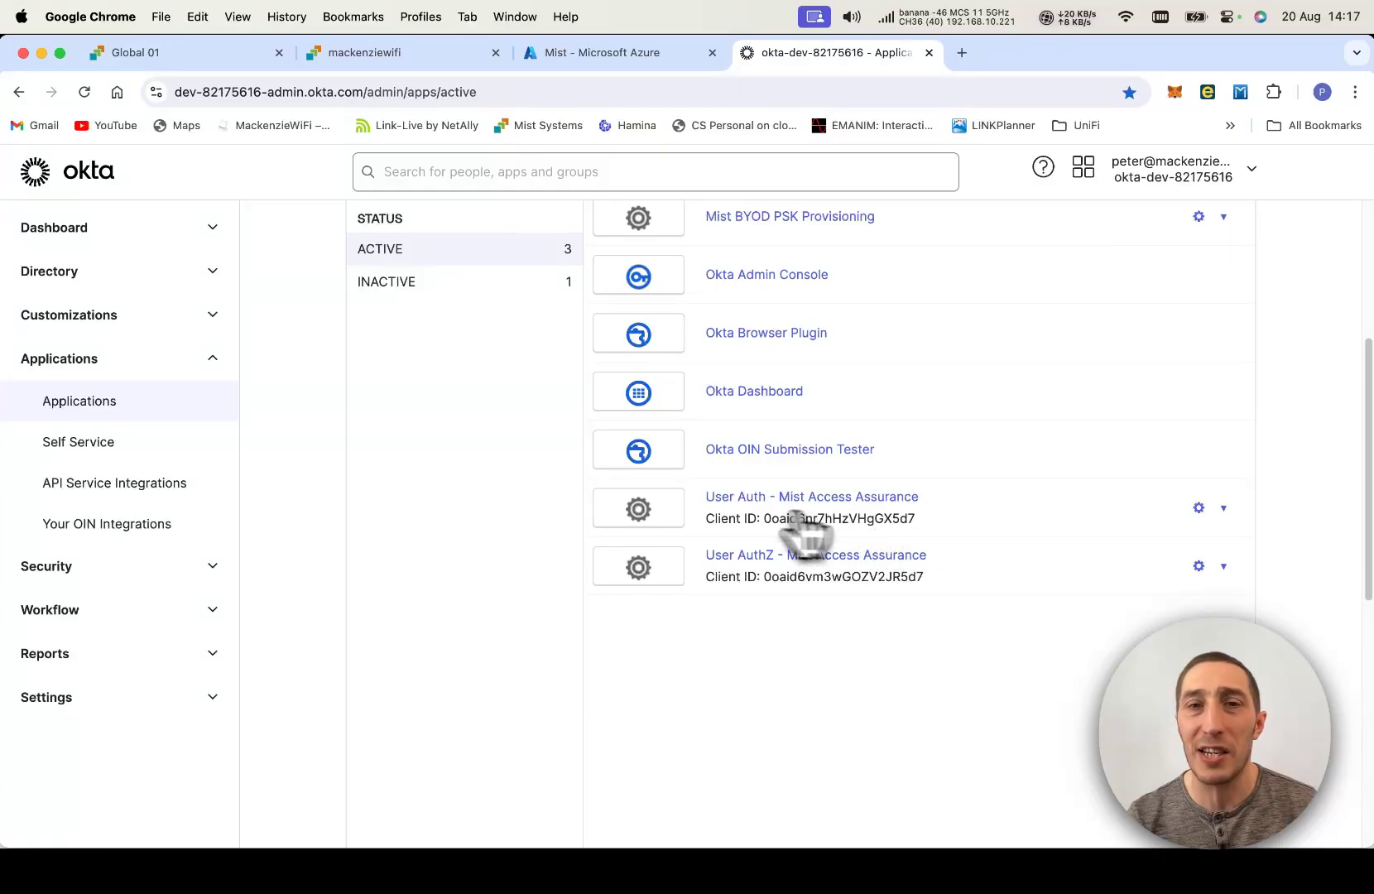
Switch back to Juniper Mist and return from the oauth-okta provider to the identity providers list.
{"action": "left_click", "coordinate": [416, 58]}
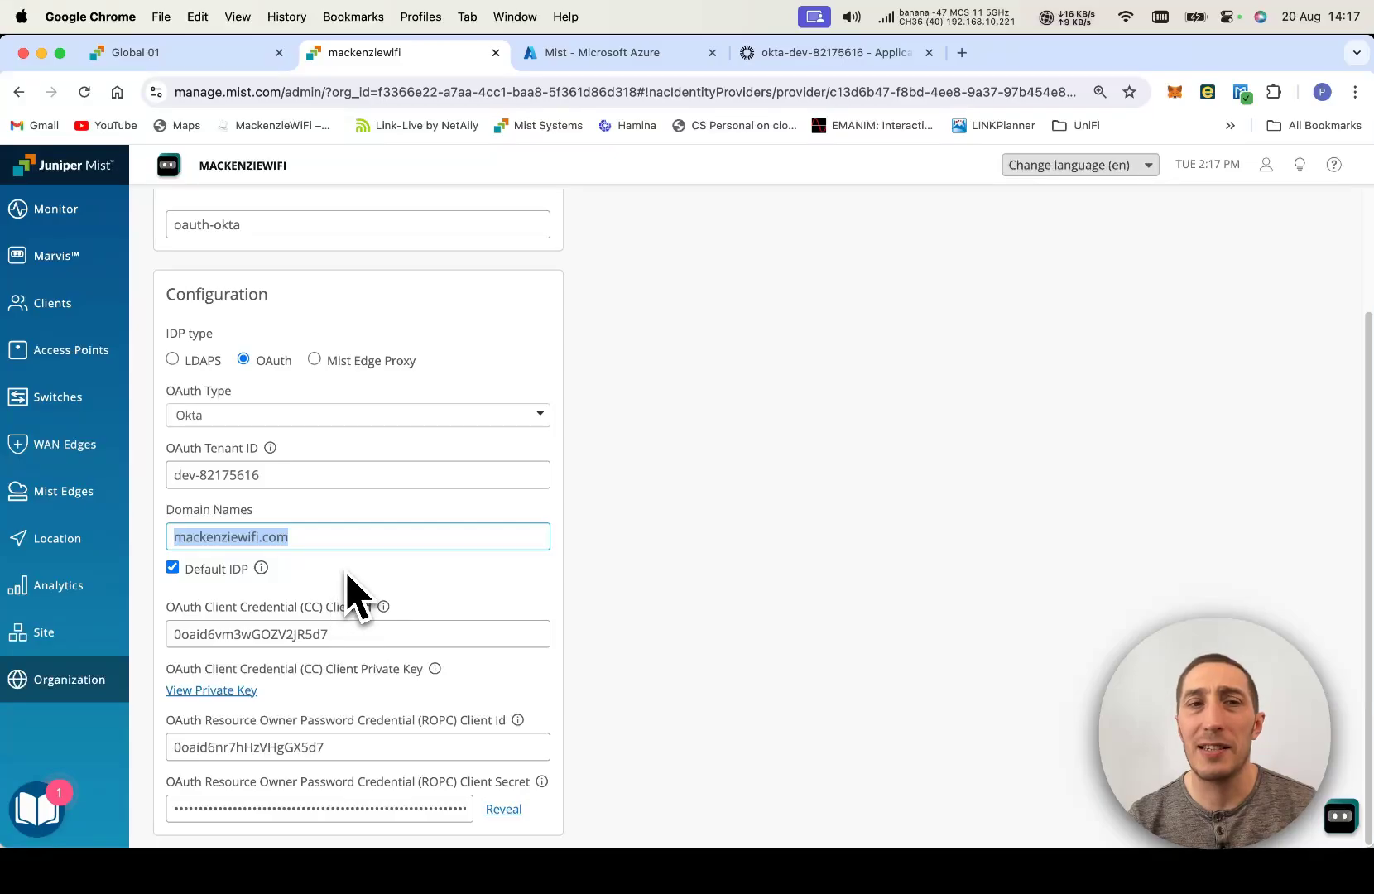
{"action": "scroll", "coordinate": [356, 592], "scroll_direction": "up", "scroll_amount": 3}
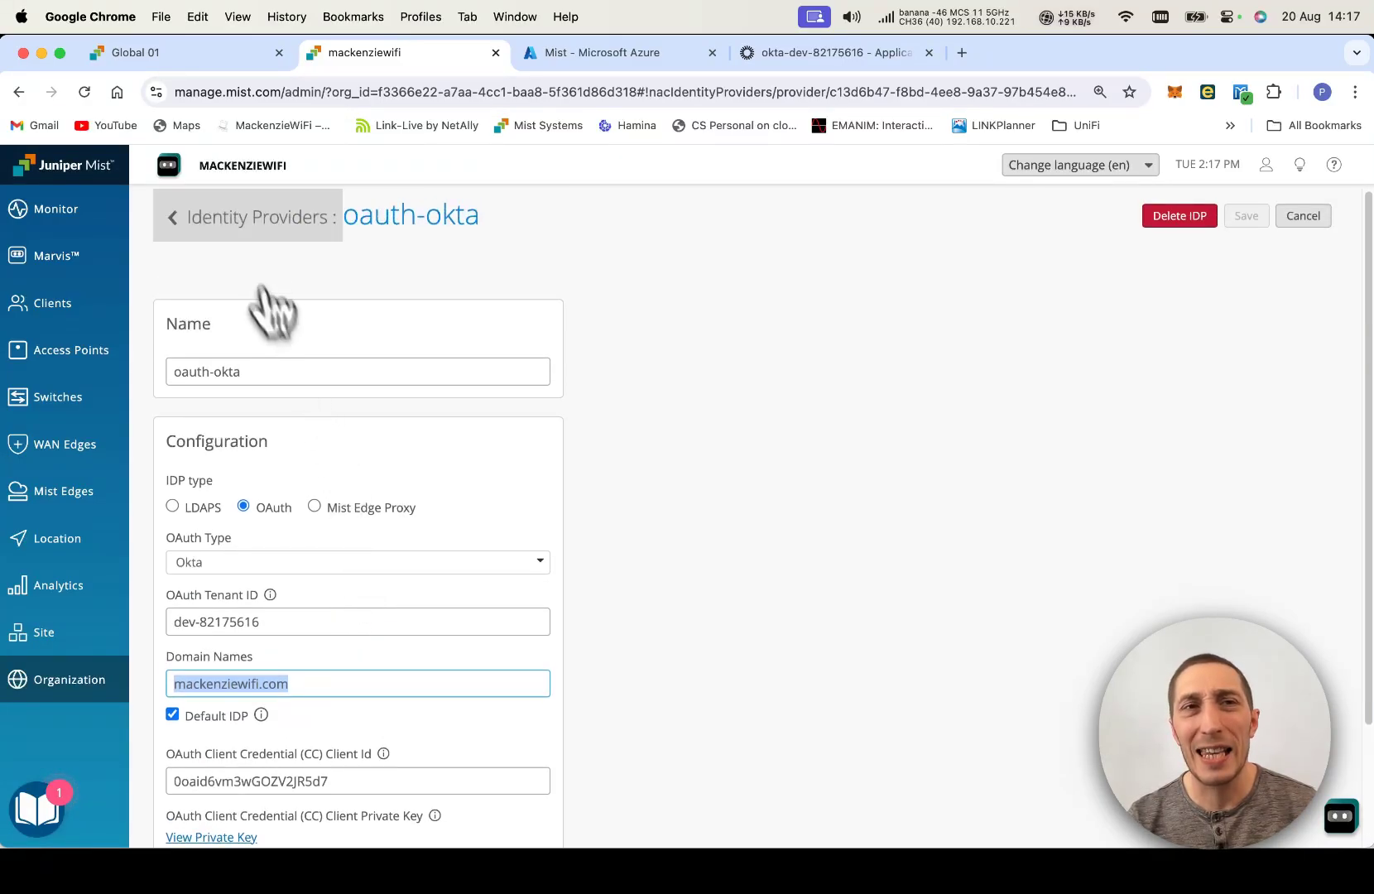
{"action": "left_click", "coordinate": [236, 228]}
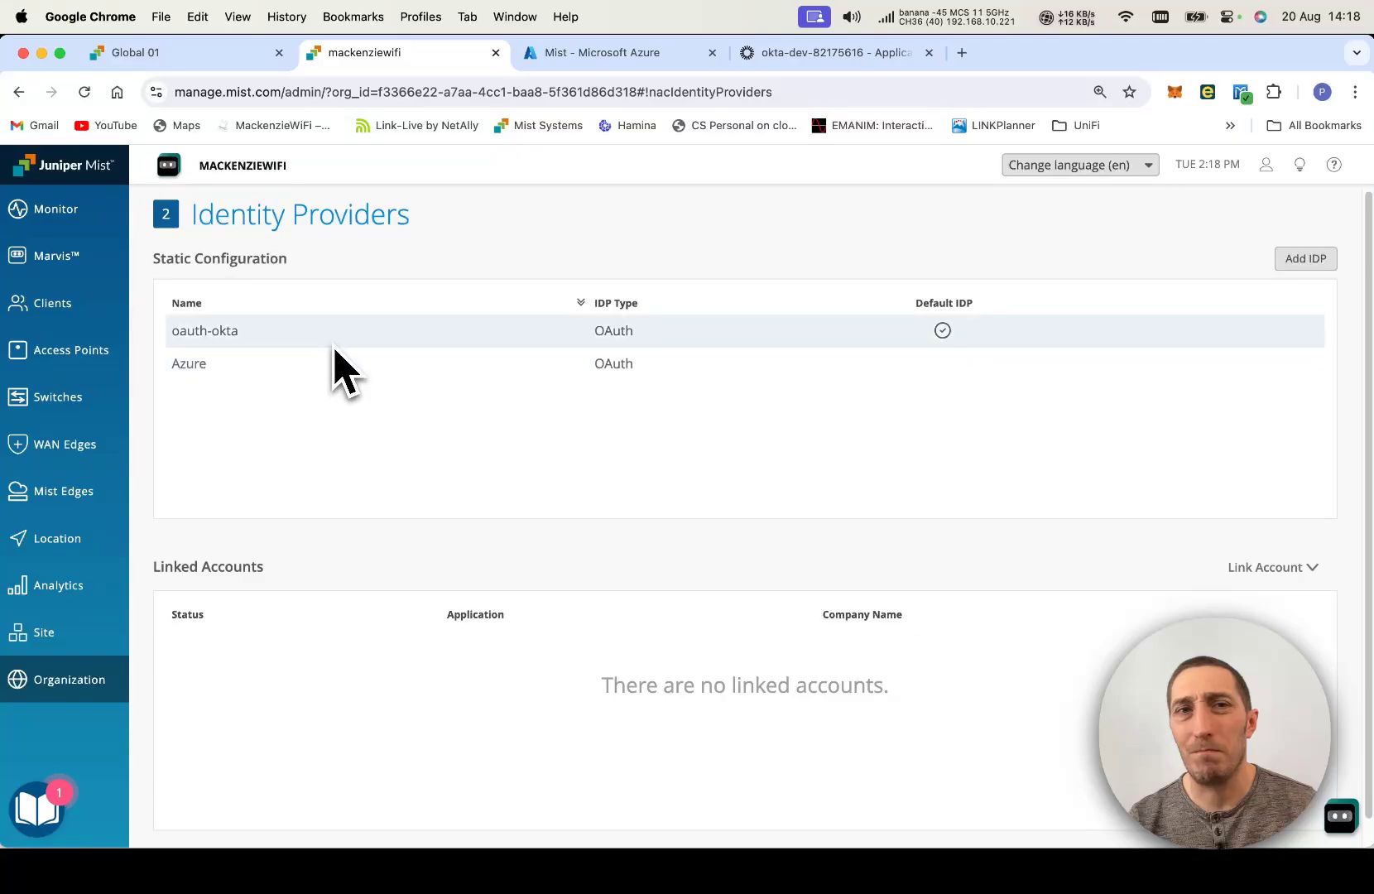
Open the organization's auth policies and examine the match criteria of the TTLS, TLS and MAC Auth rules.
{"action": "mouse_move", "coordinate": [101, 673]}
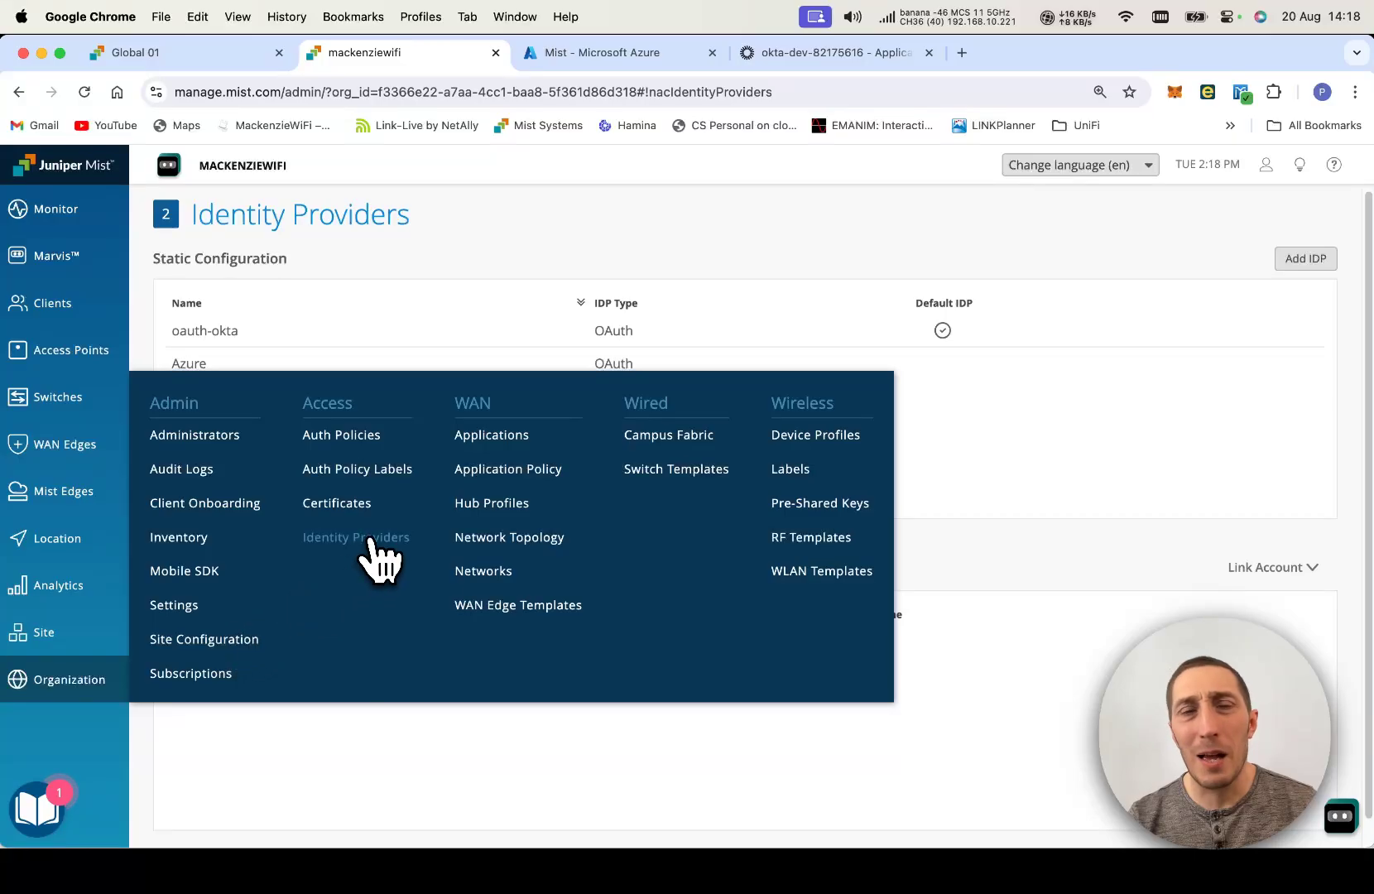
{"action": "left_click", "coordinate": [369, 463]}
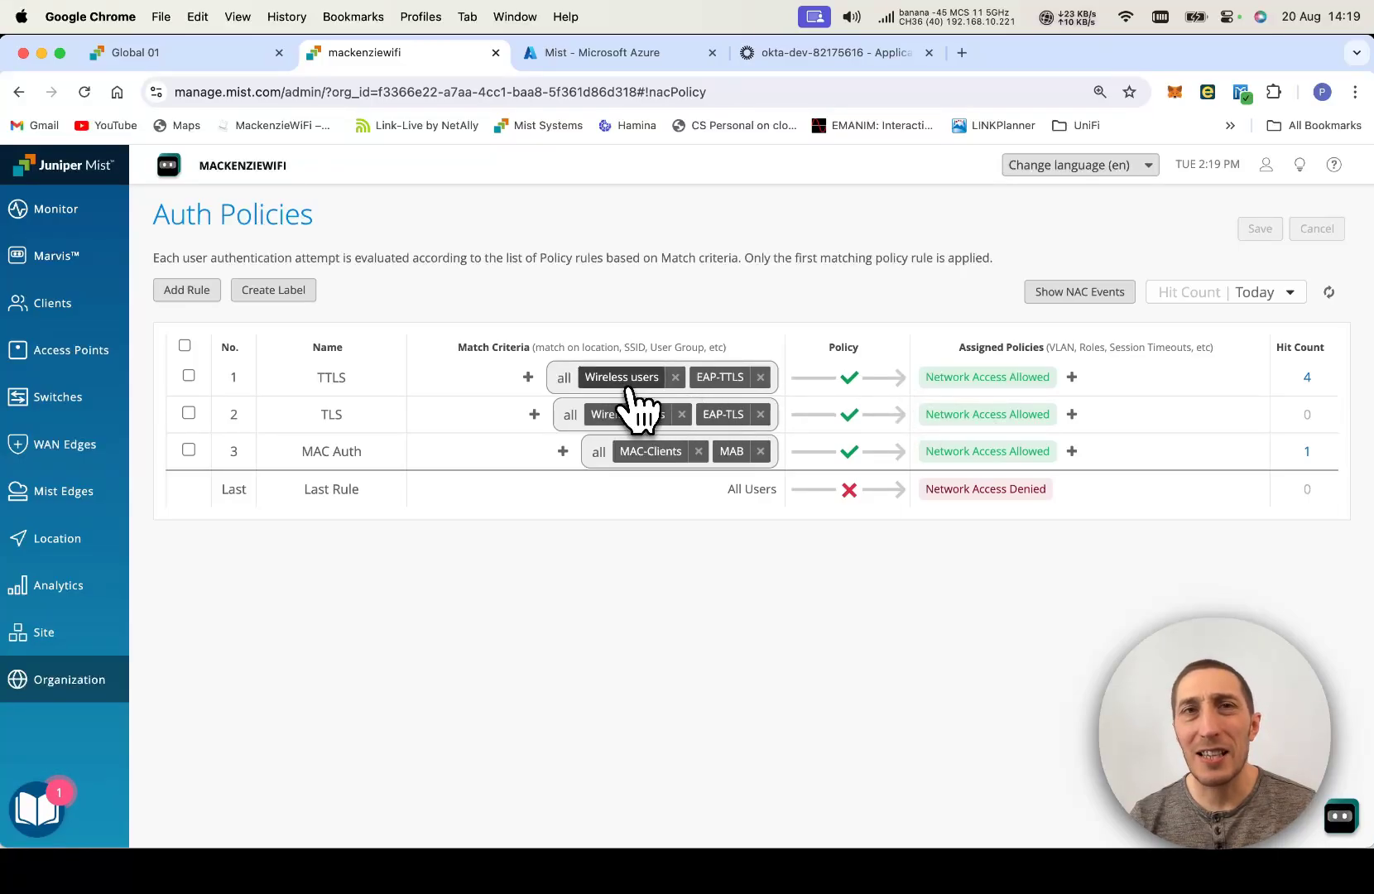
Switch to the Azure portal and look up the direct members of the Wireless Users group in MQ Training Services.
{"action": "left_click", "coordinate": [609, 55]}
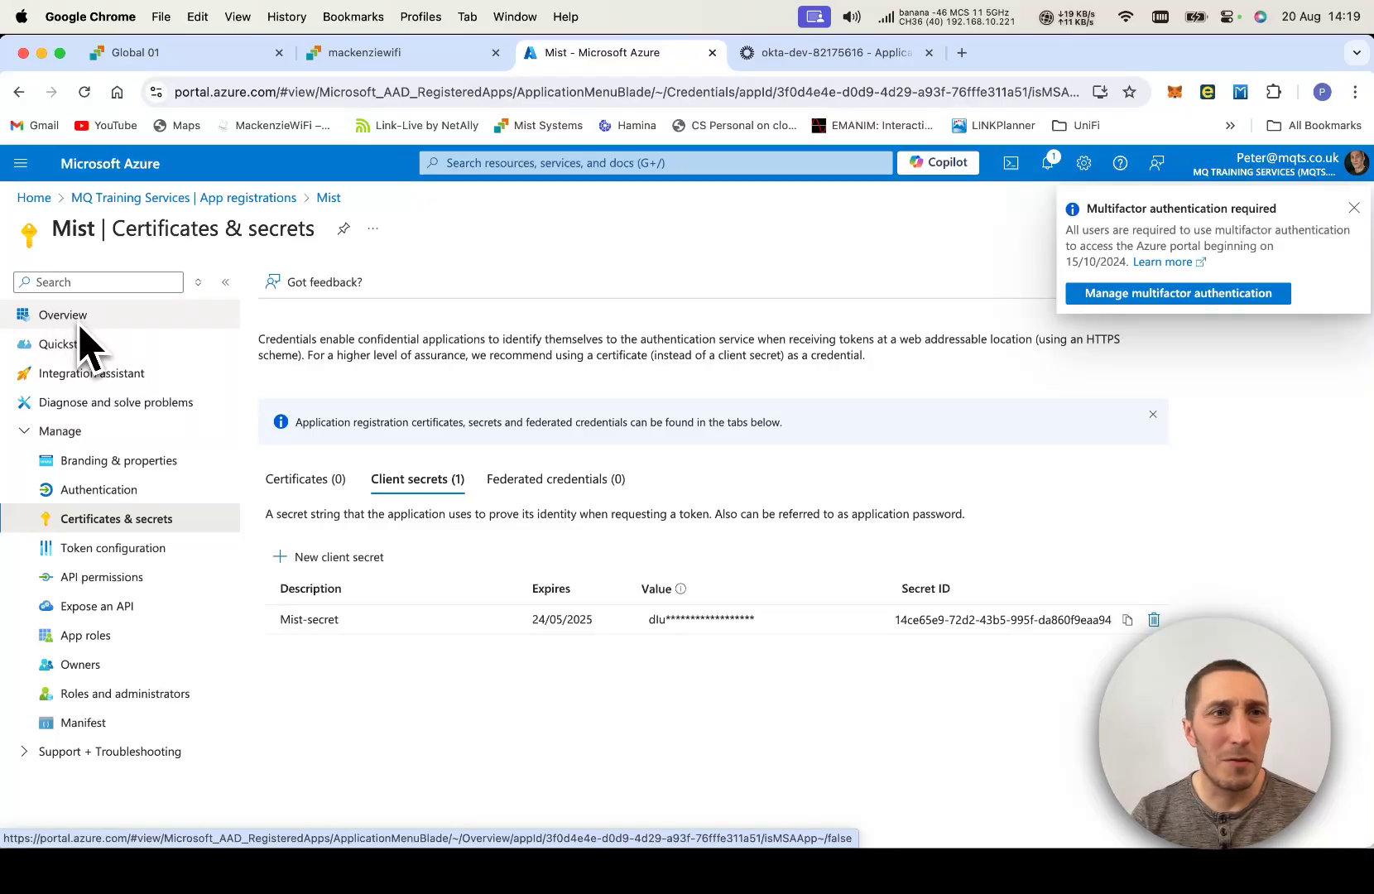
{"action": "left_click", "coordinate": [126, 217]}
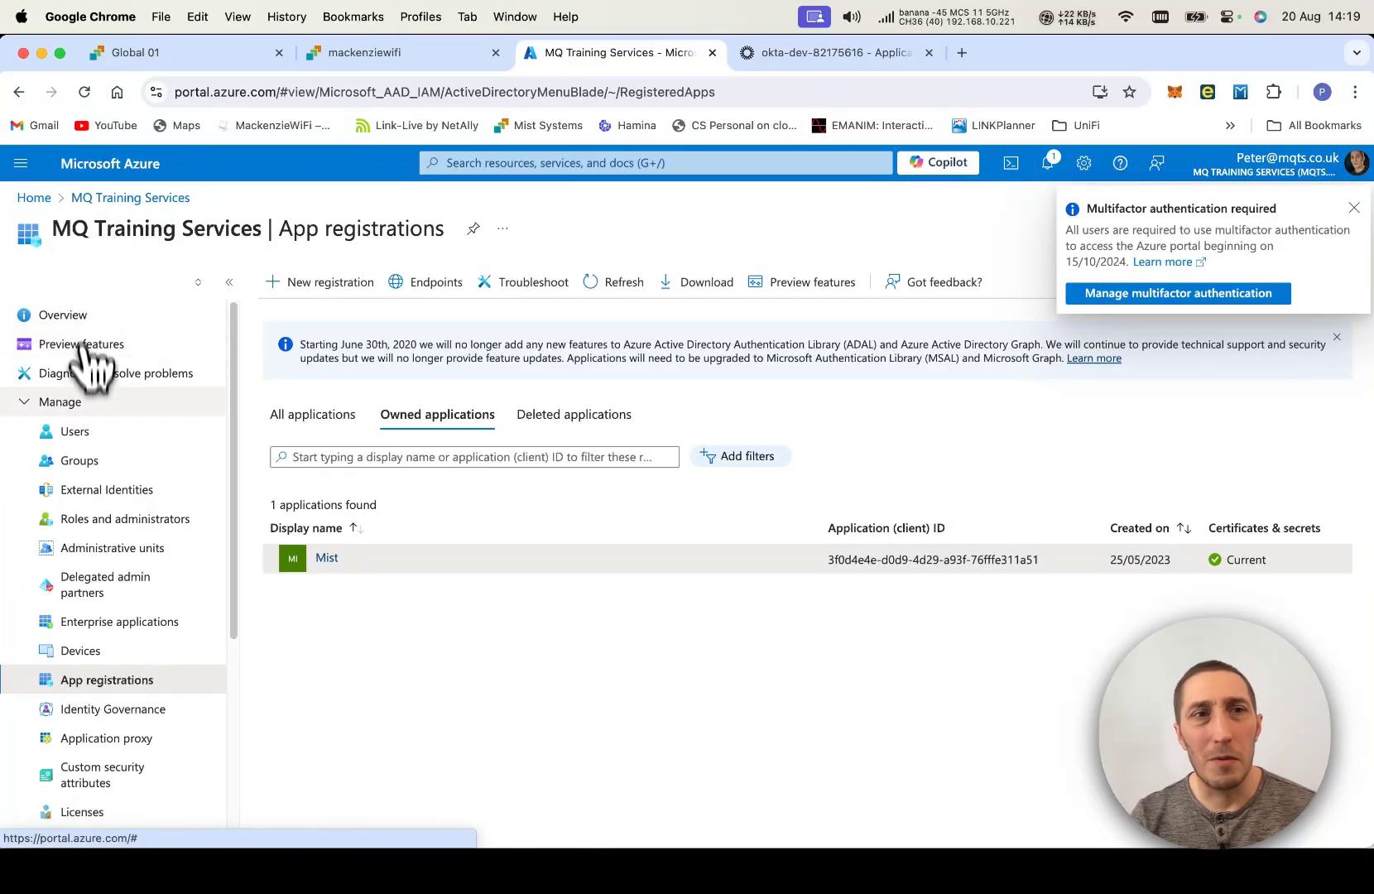
{"action": "left_click", "coordinate": [79, 461]}
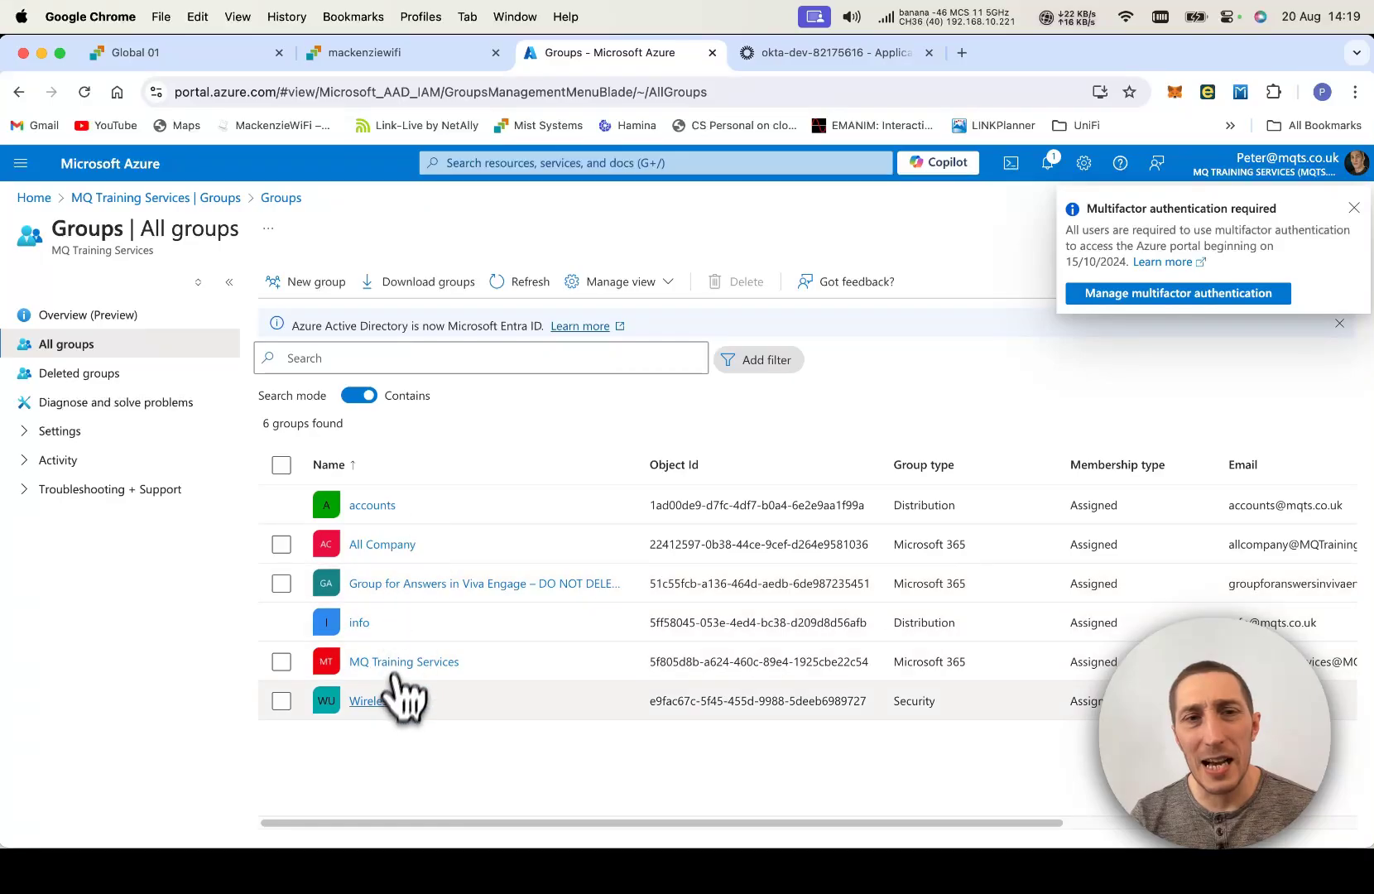
{"action": "left_click", "coordinate": [387, 703]}
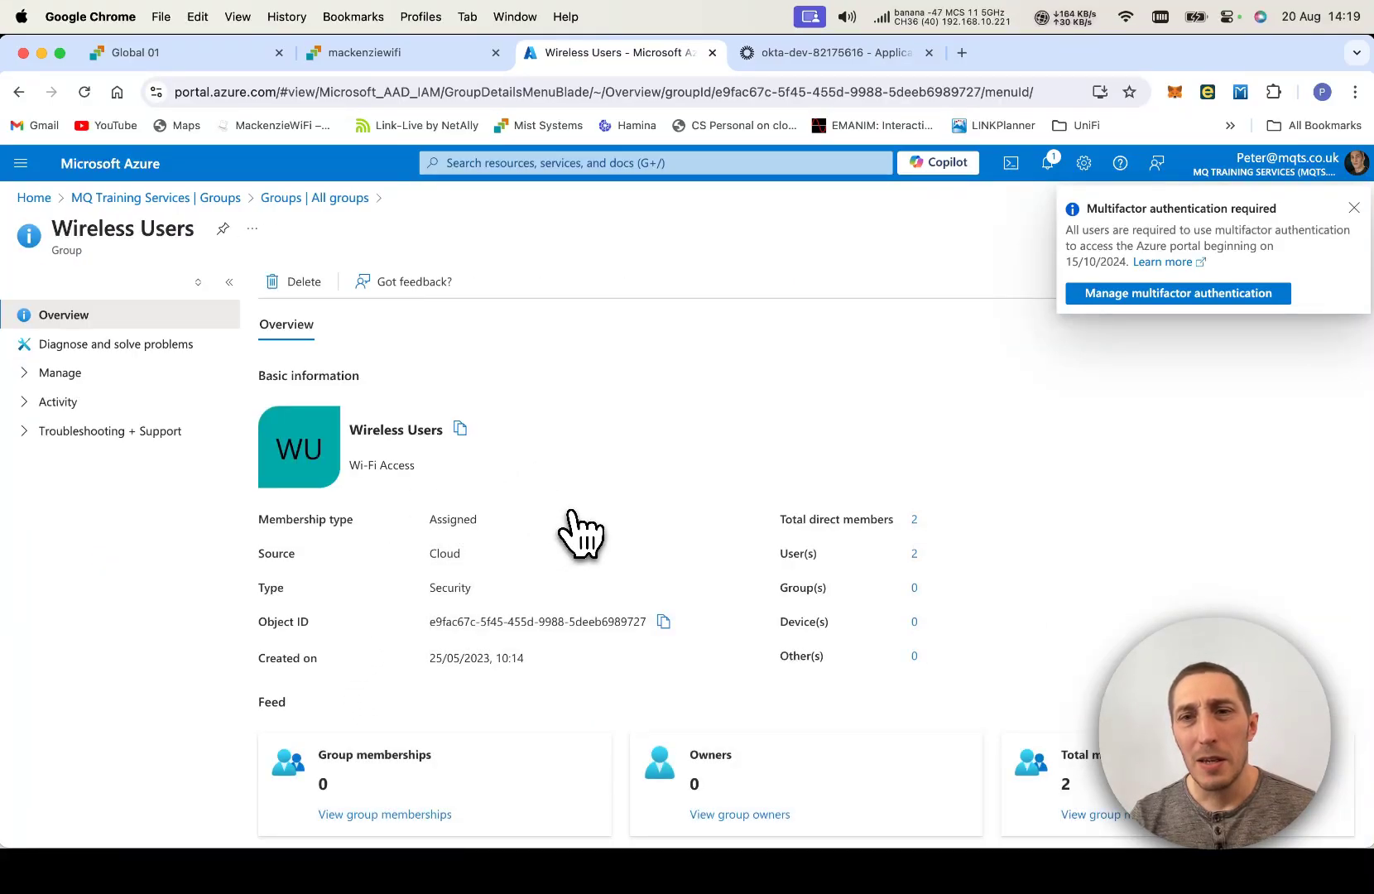
{"action": "left_click", "coordinate": [1081, 817]}
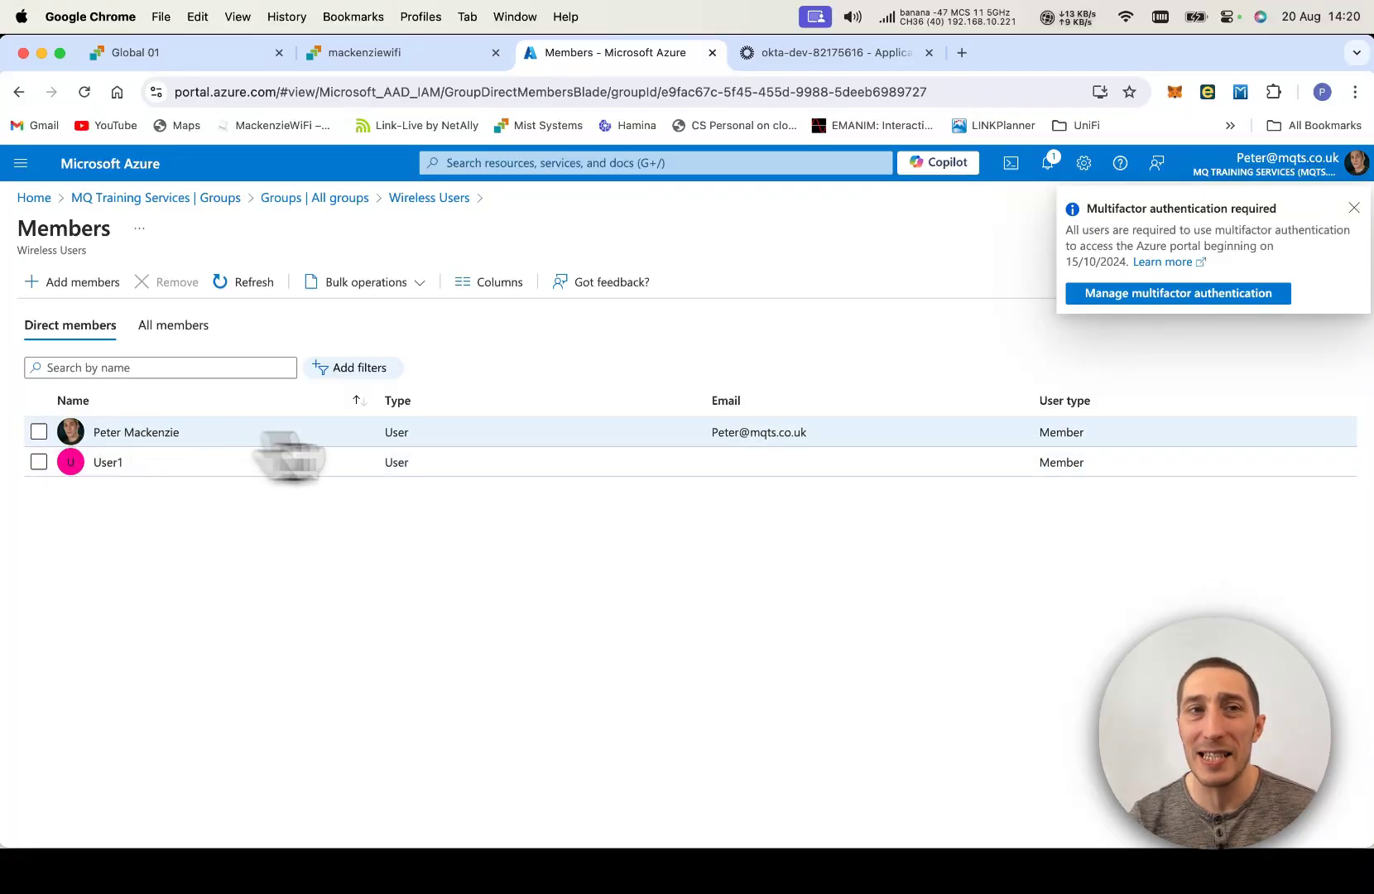
Switch to the Okta admin console and check the directory groups for Wireless Users.
{"action": "left_click", "coordinate": [778, 59]}
{"action": "left_click", "coordinate": [129, 278]}
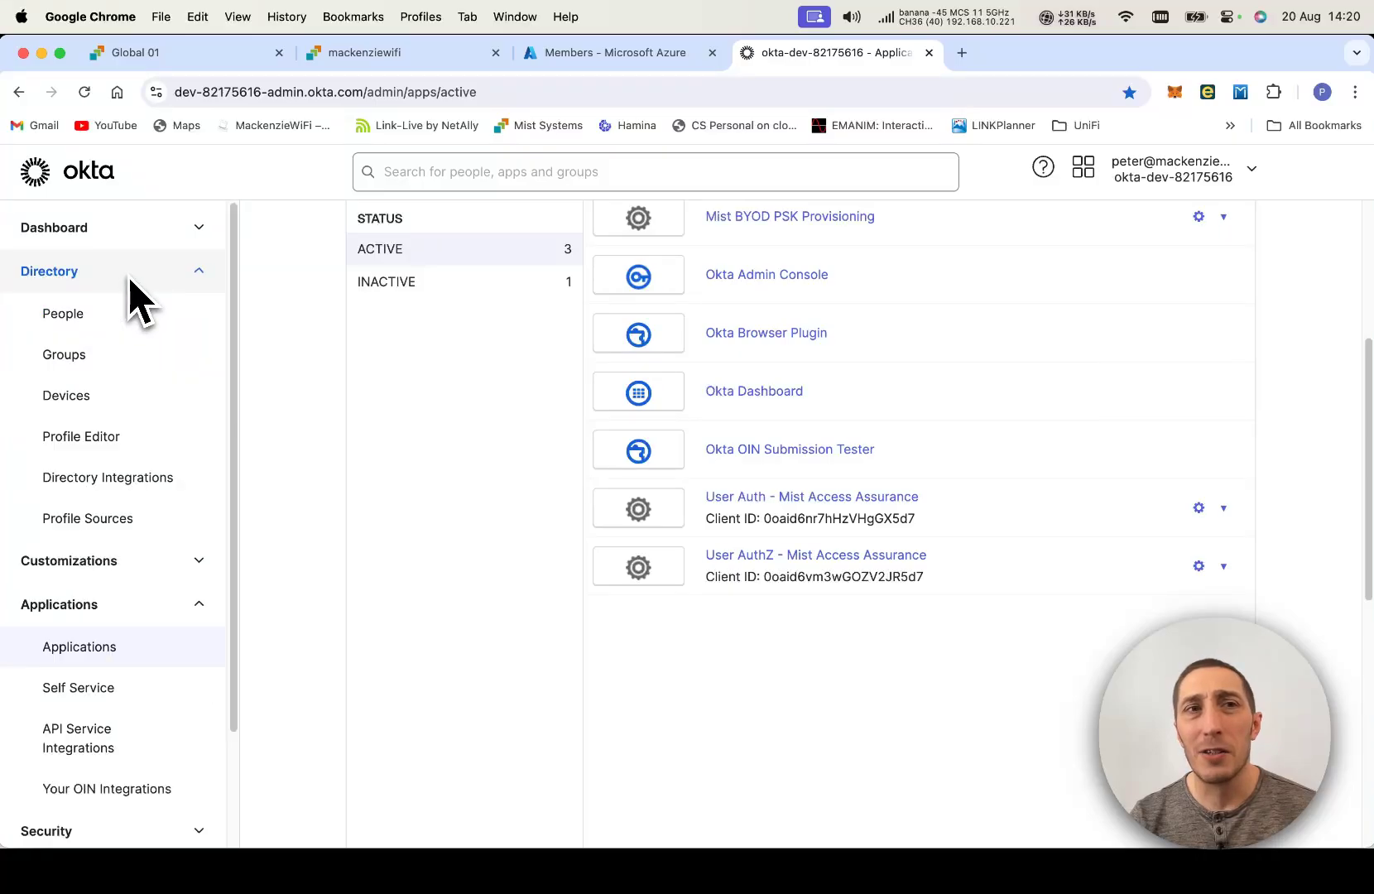
{"action": "left_click", "coordinate": [94, 354]}
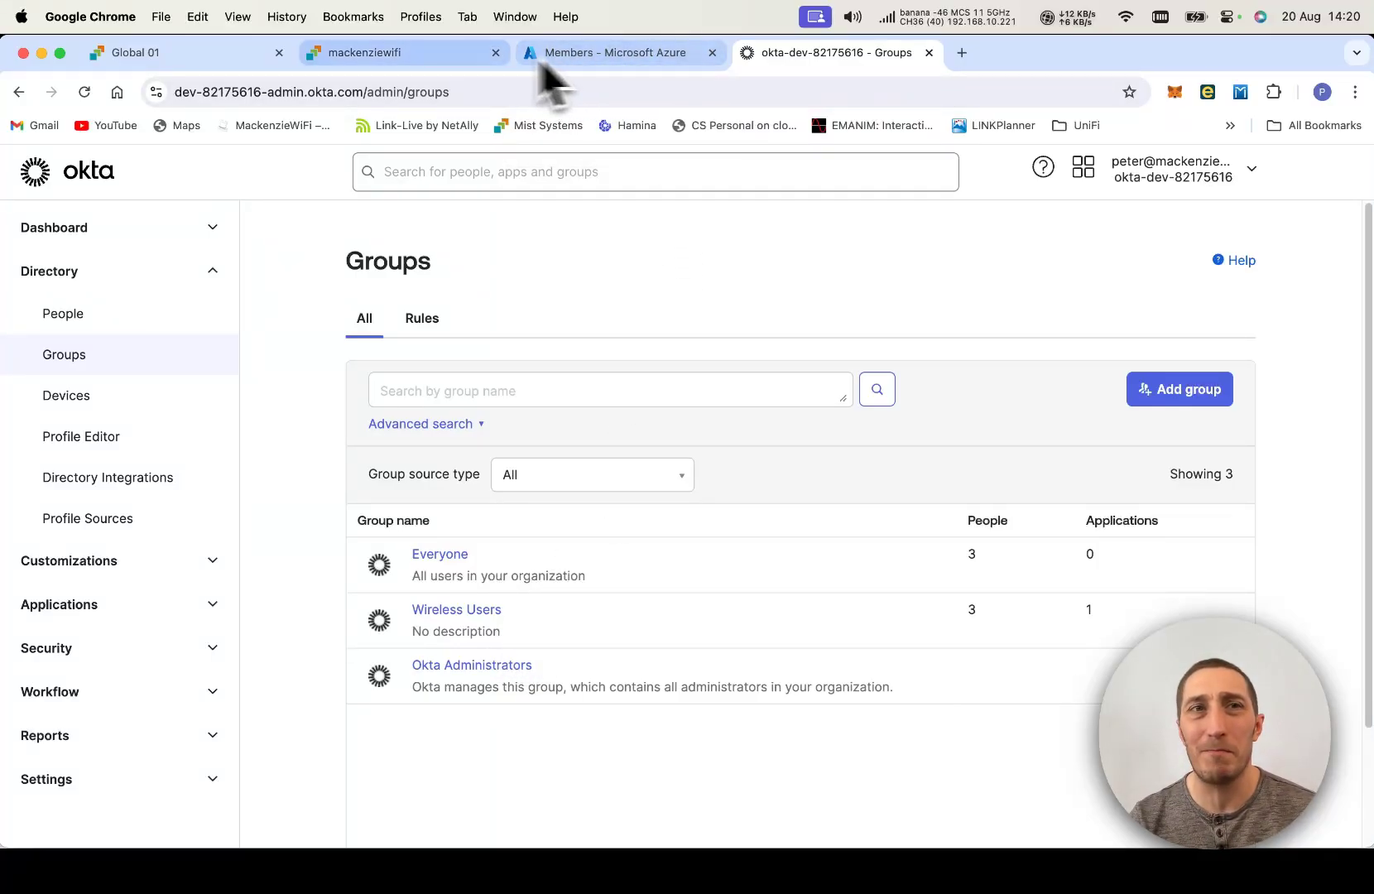
Switch back to Juniper Mist and open the organization's certificate authorities.
{"action": "left_click", "coordinate": [441, 62]}
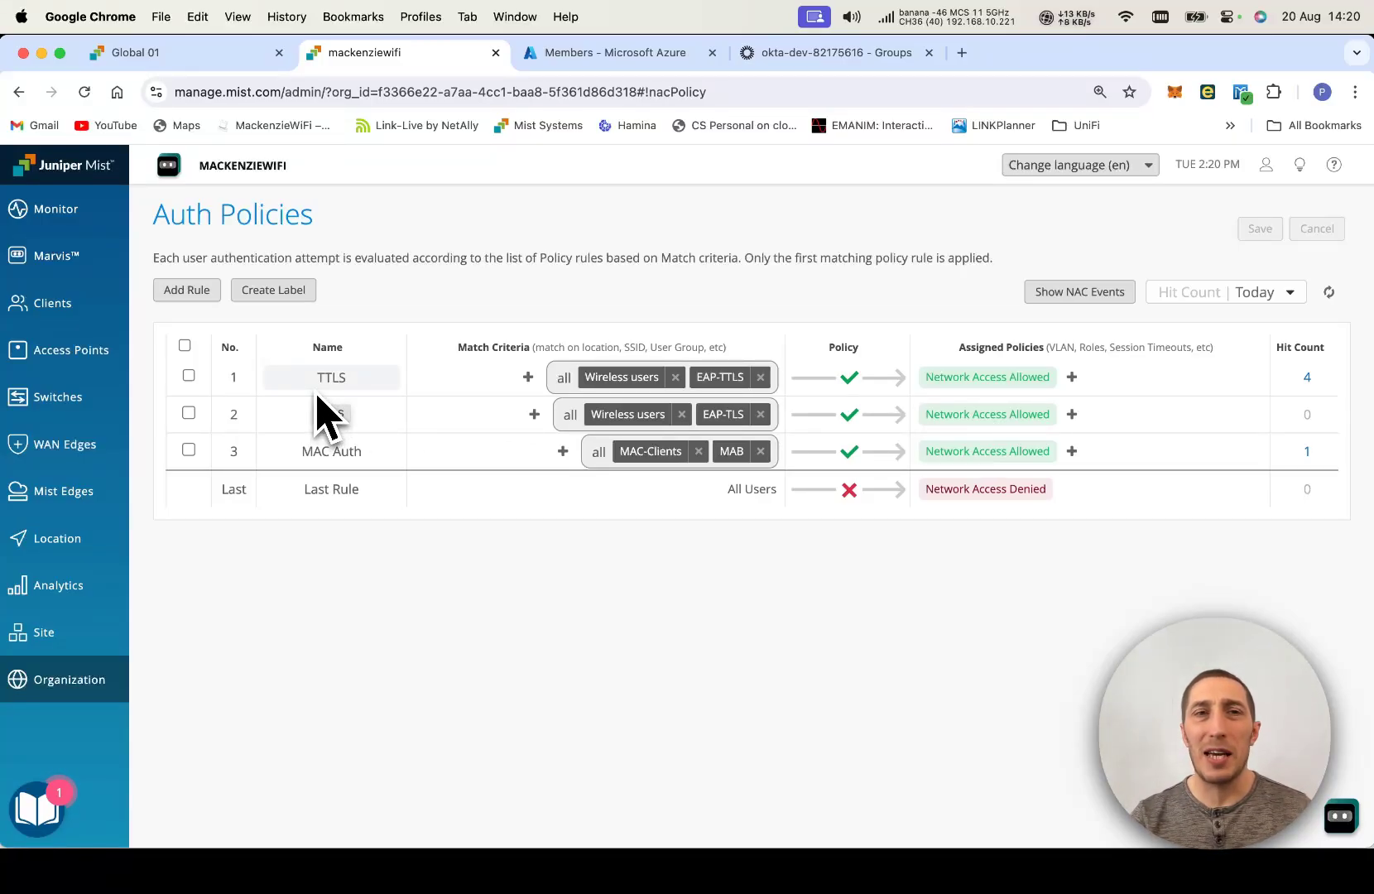
{"action": "mouse_move", "coordinate": [75, 675]}
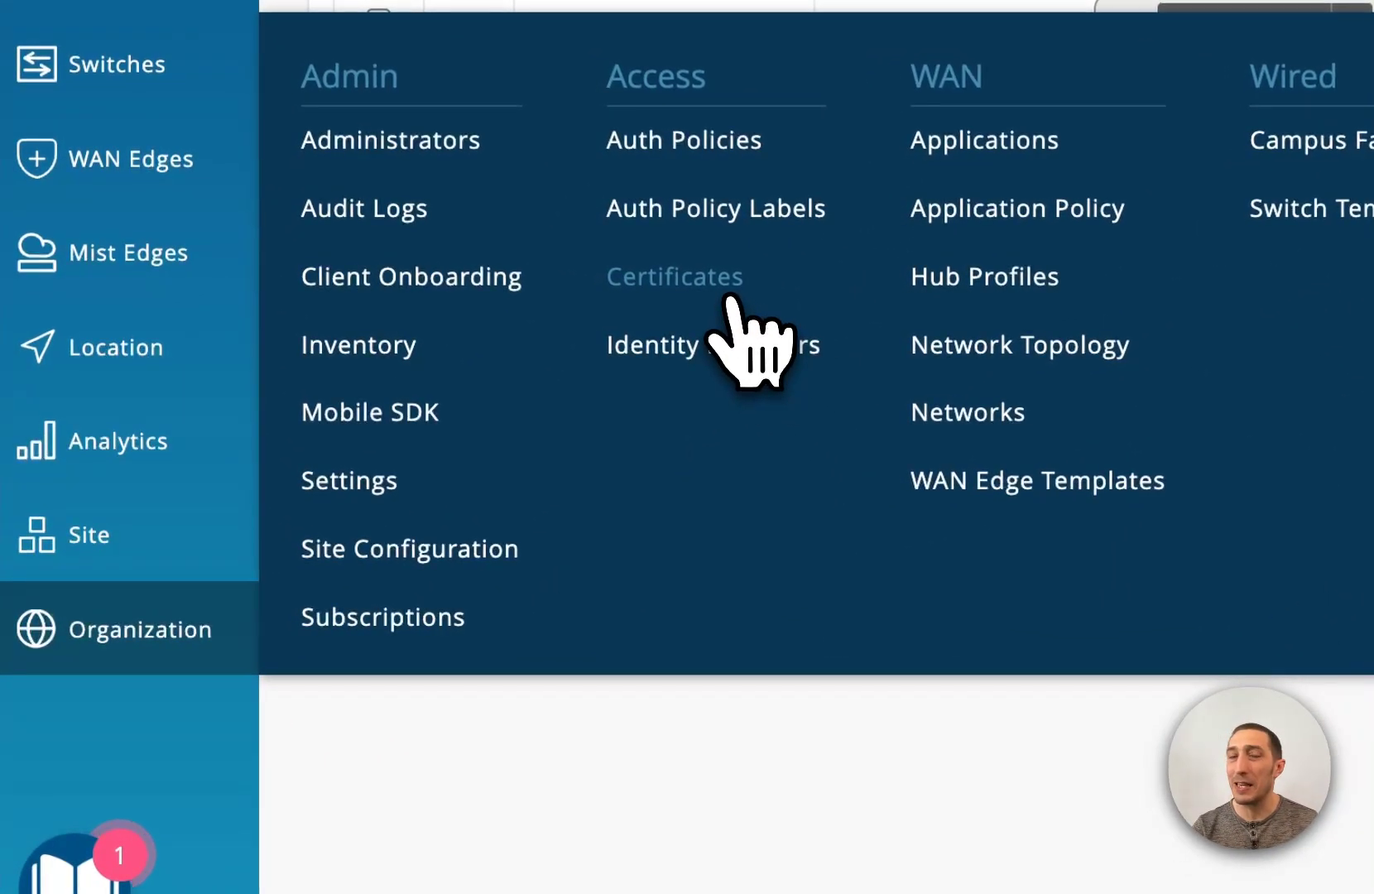
{"action": "left_click", "coordinate": [686, 283]}
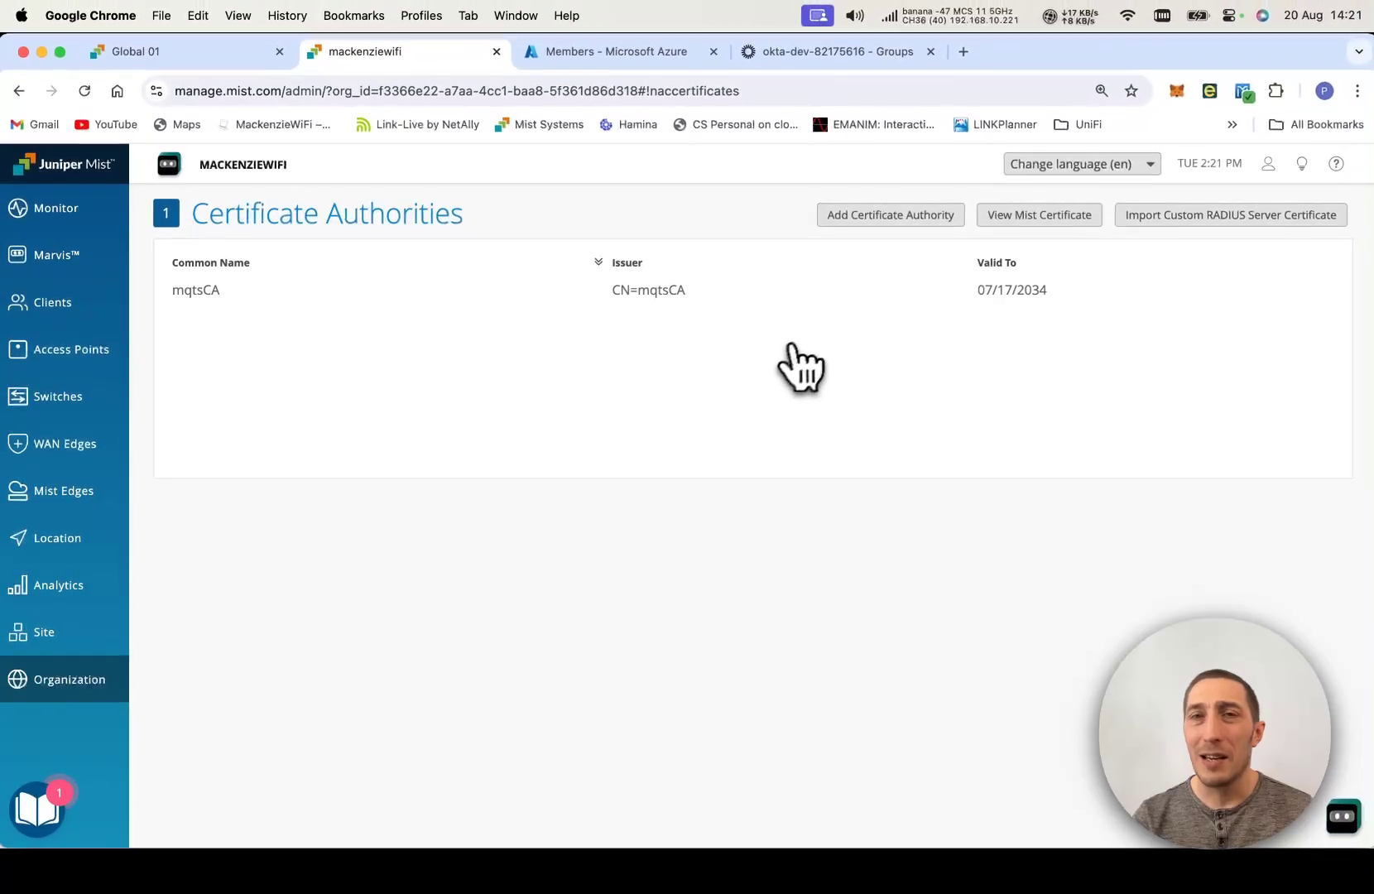
View the Mist certificate, download it, and close the certificate details.
{"action": "left_click", "coordinate": [1031, 221]}
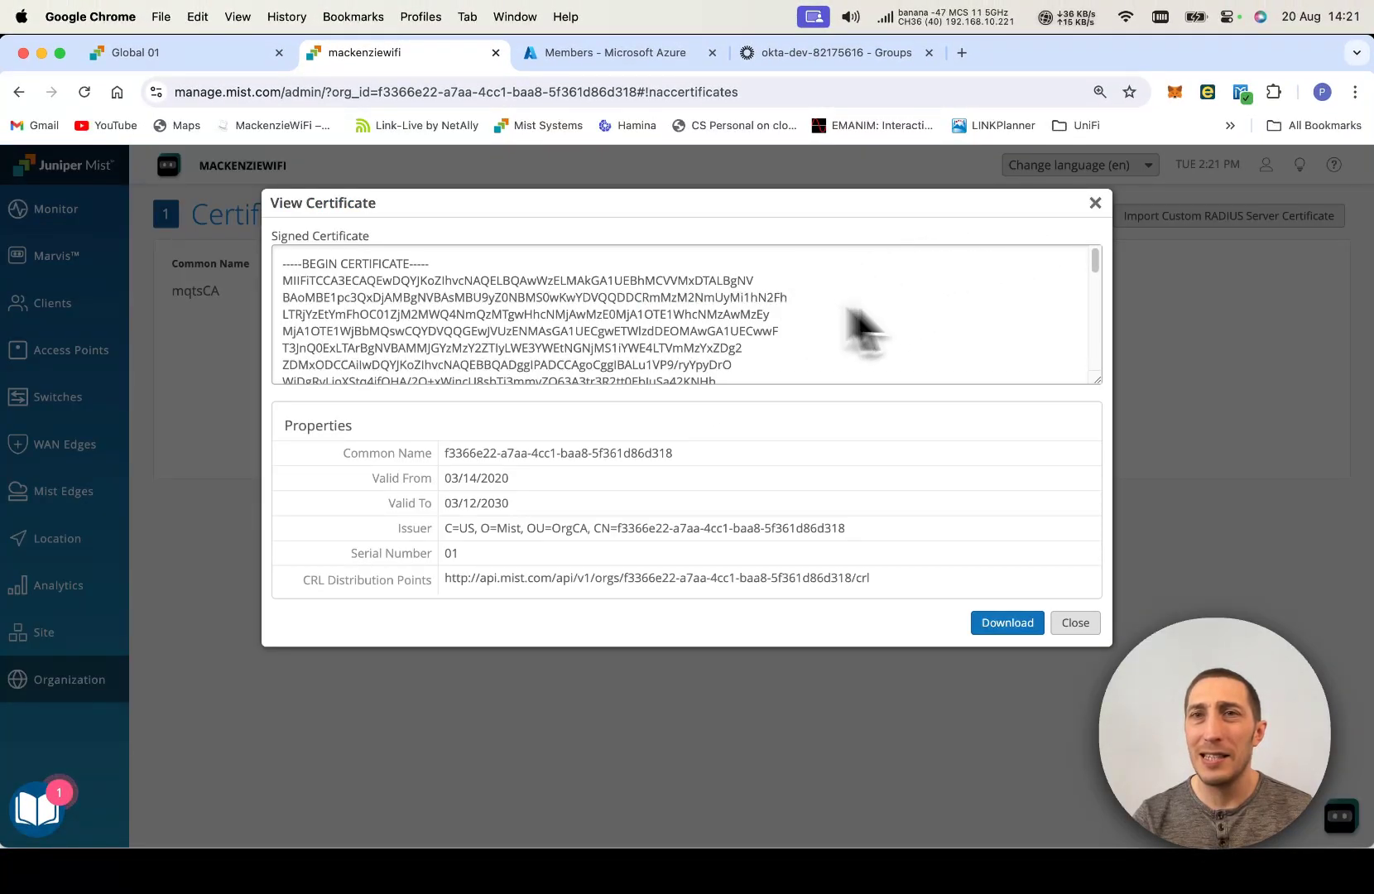
{"action": "mouse_move", "coordinate": [1094, 266]}
{"action": "left_mouse_down"}
{"action": "mouse_move", "coordinate": [1100, 381]}
{"action": "mouse_move", "coordinate": [1096, 276]}
{"action": "left_mouse_up"}
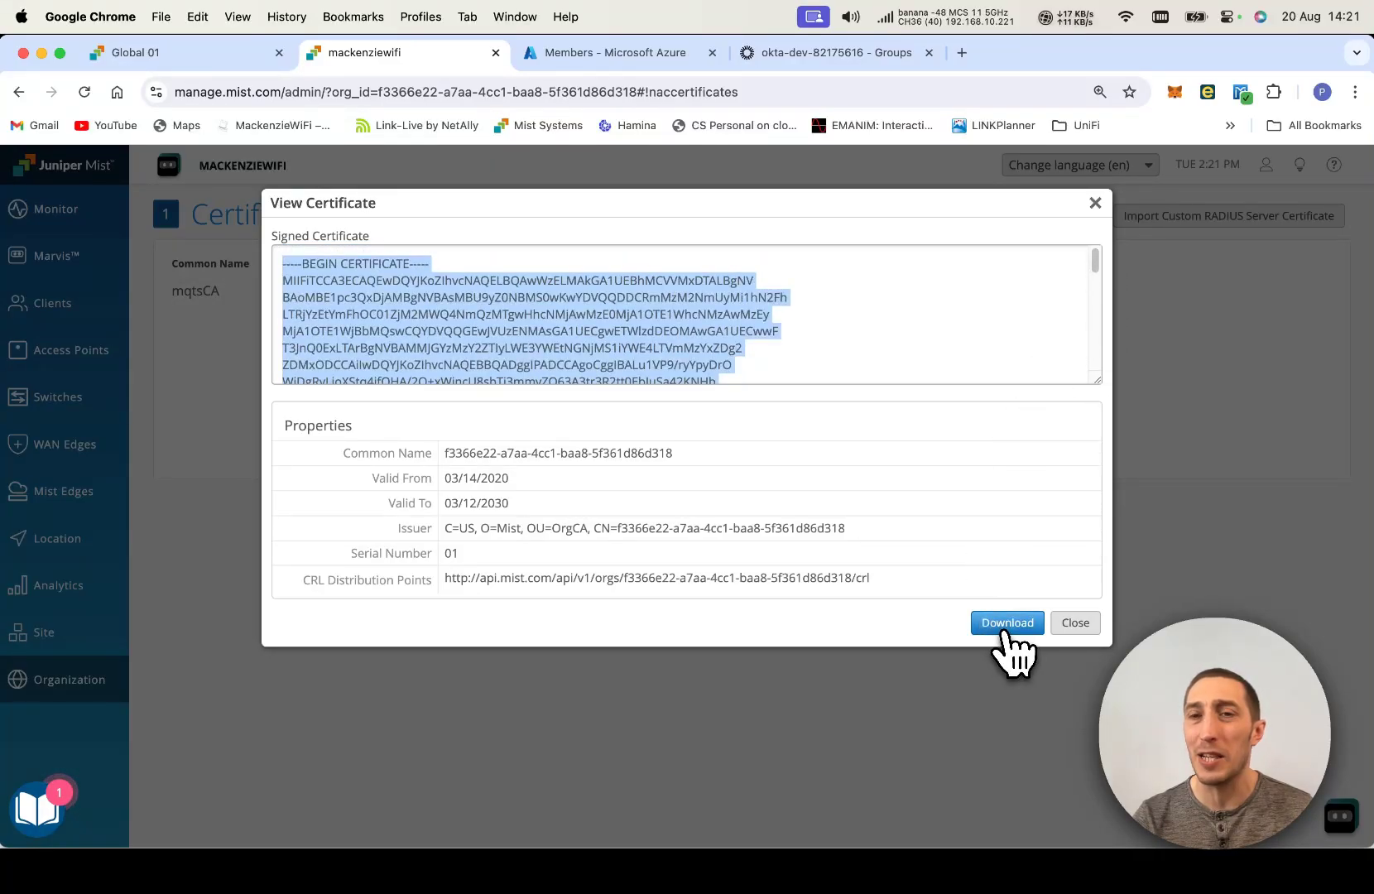
{"action": "left_click", "coordinate": [1003, 629]}
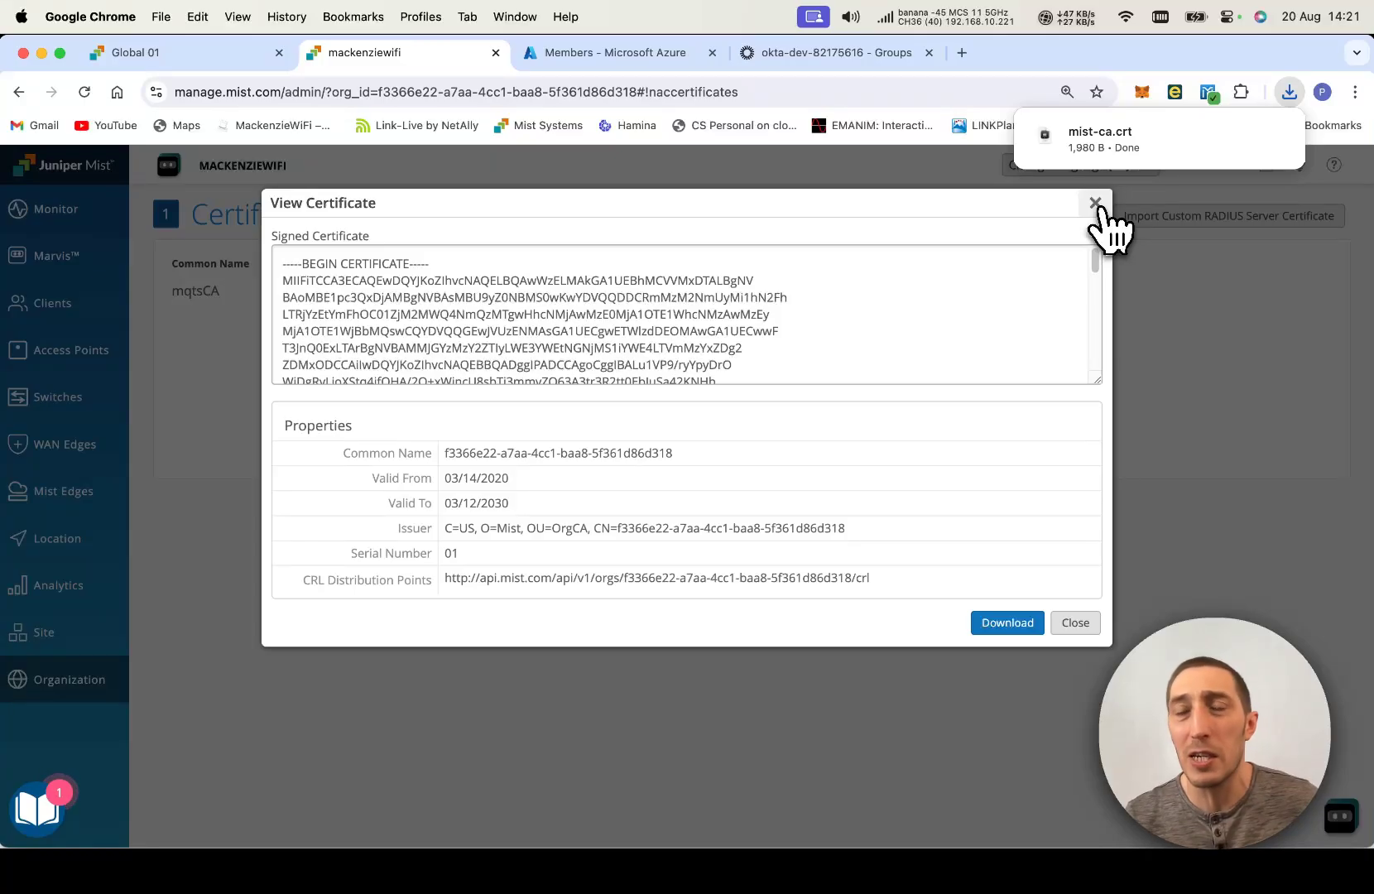
{"action": "mouse_move", "coordinate": [1107, 149]}
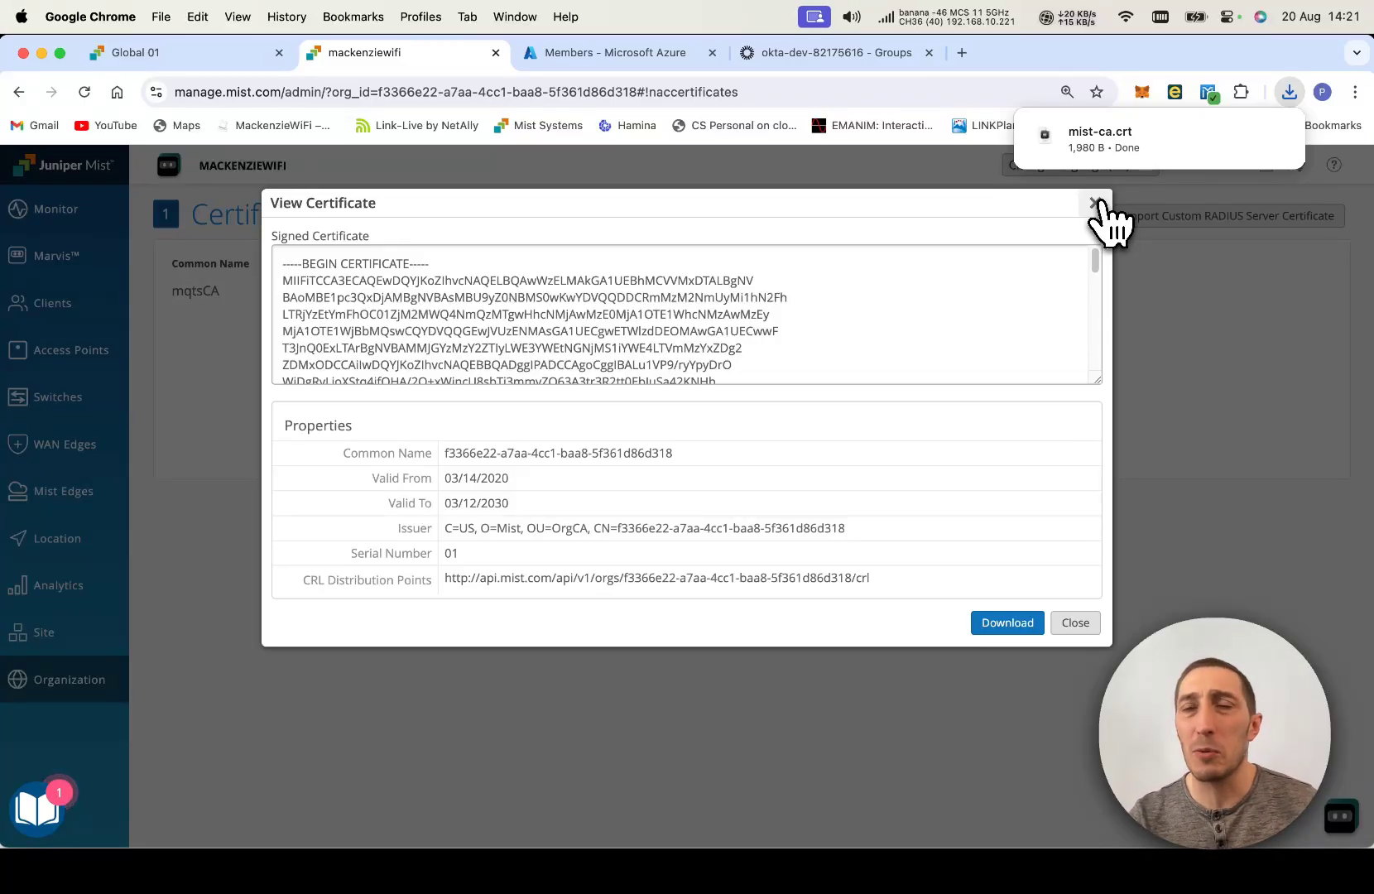
{"action": "left_click", "coordinate": [1094, 203]}
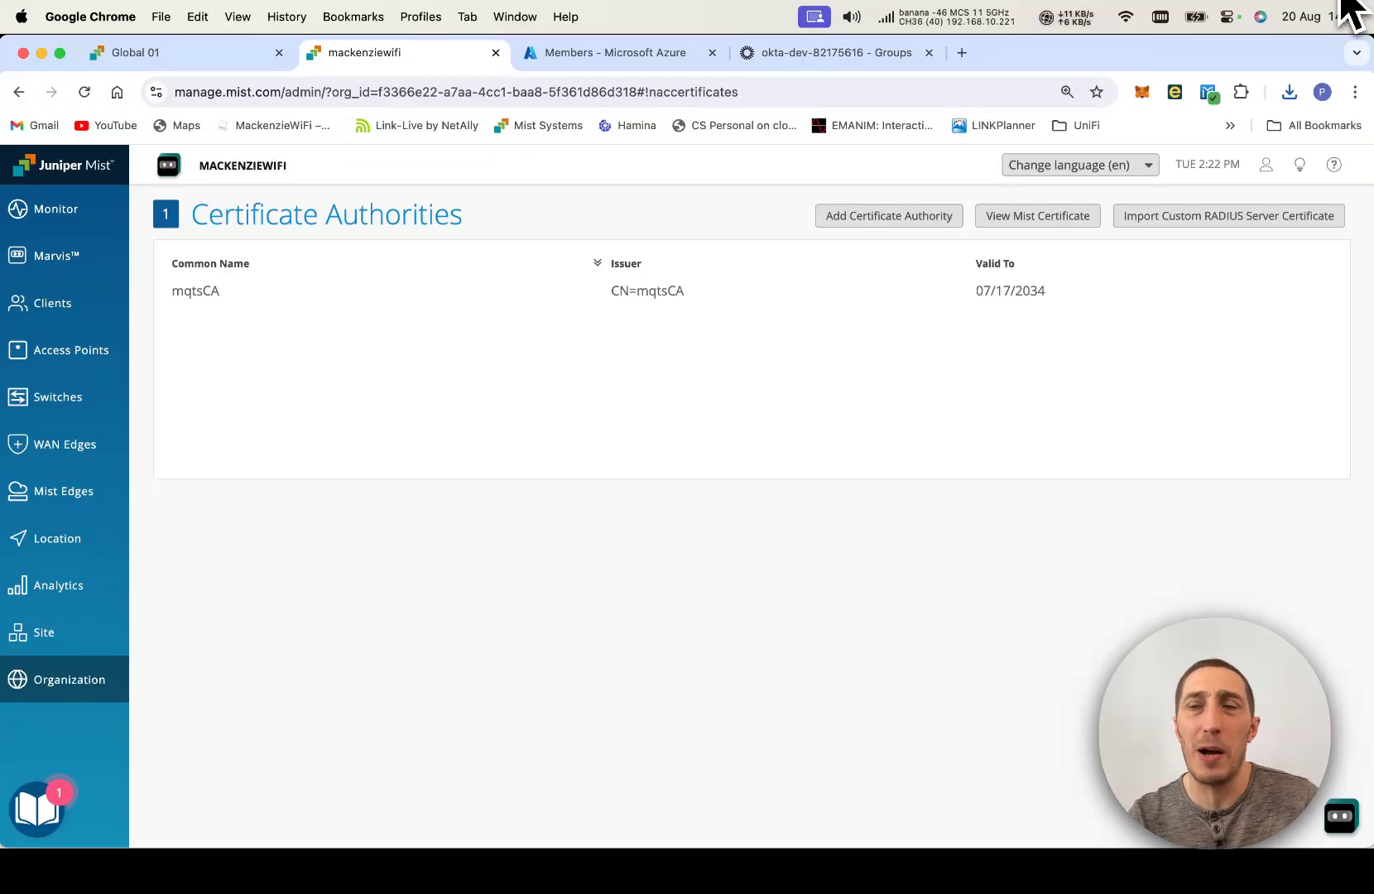
Switch to Apple Configurator and open the recent MQTS.mobileconfig profile from the Juniper folder.
{"action": "key", "text": "super+Tab"}
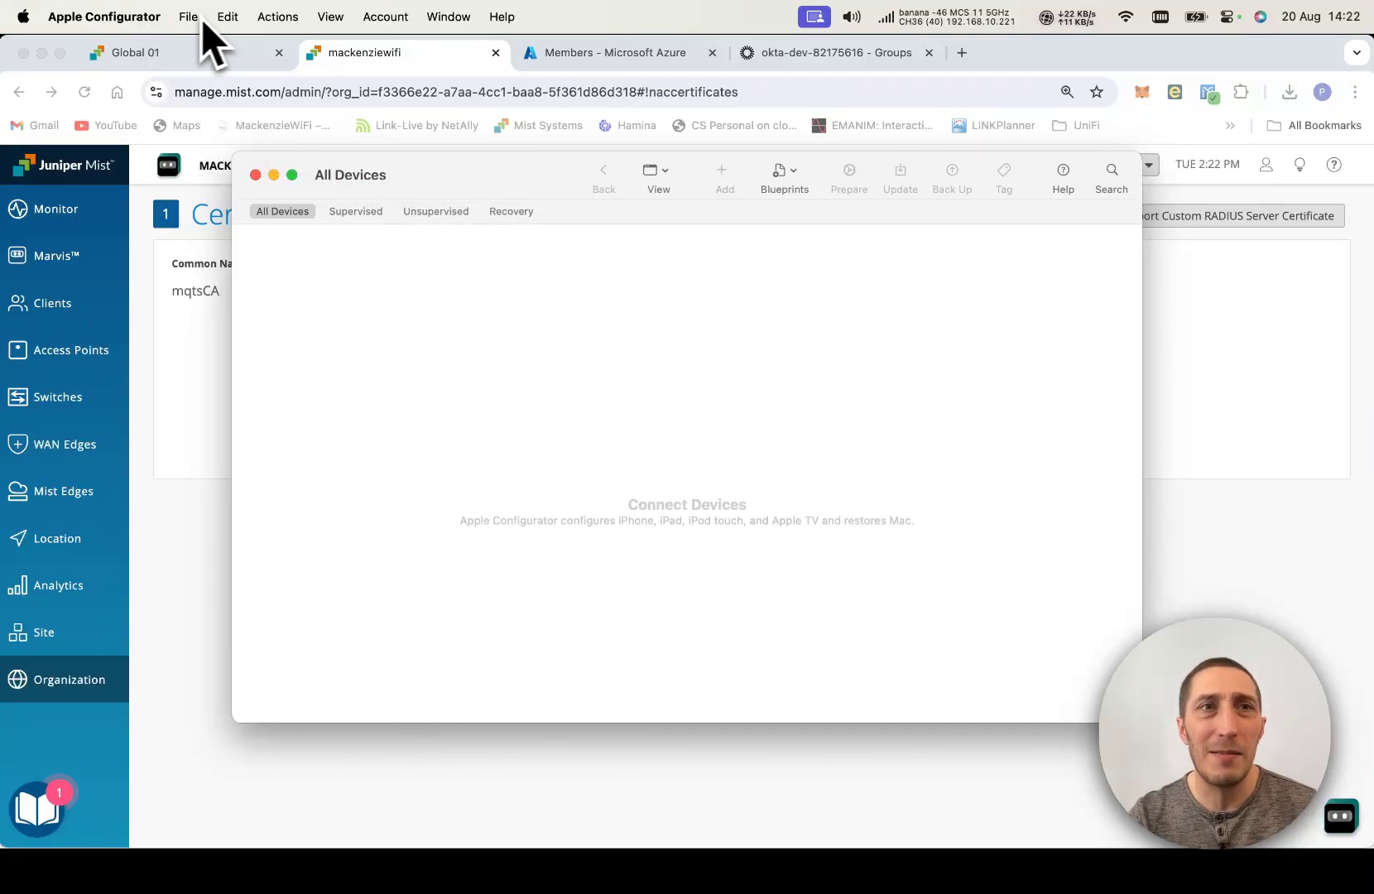
{"action": "left_click", "coordinate": [156, 18]}
{"action": "mouse_move", "coordinate": [184, 20]}
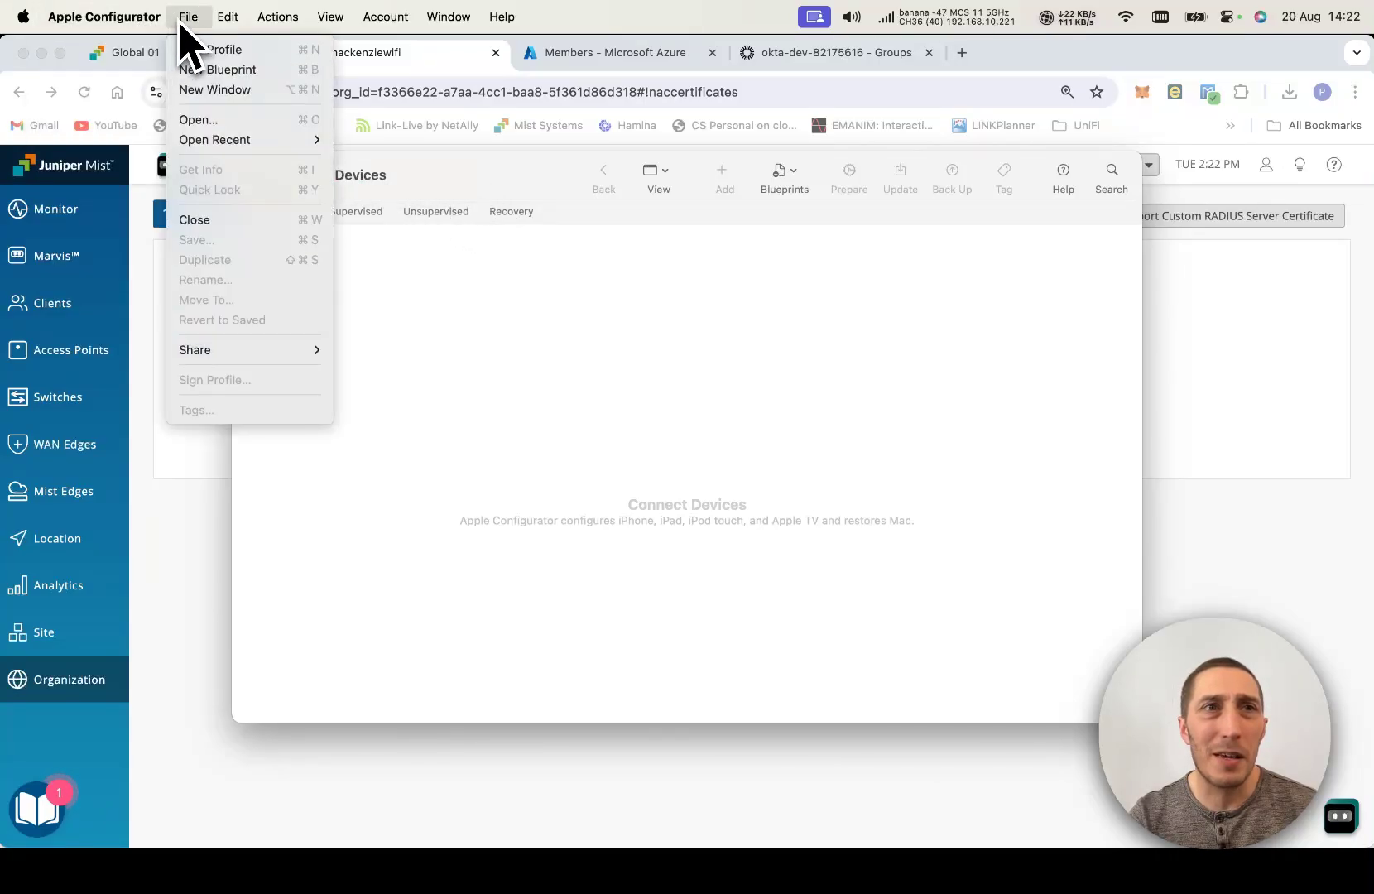
{"action": "mouse_move", "coordinate": [272, 139]}
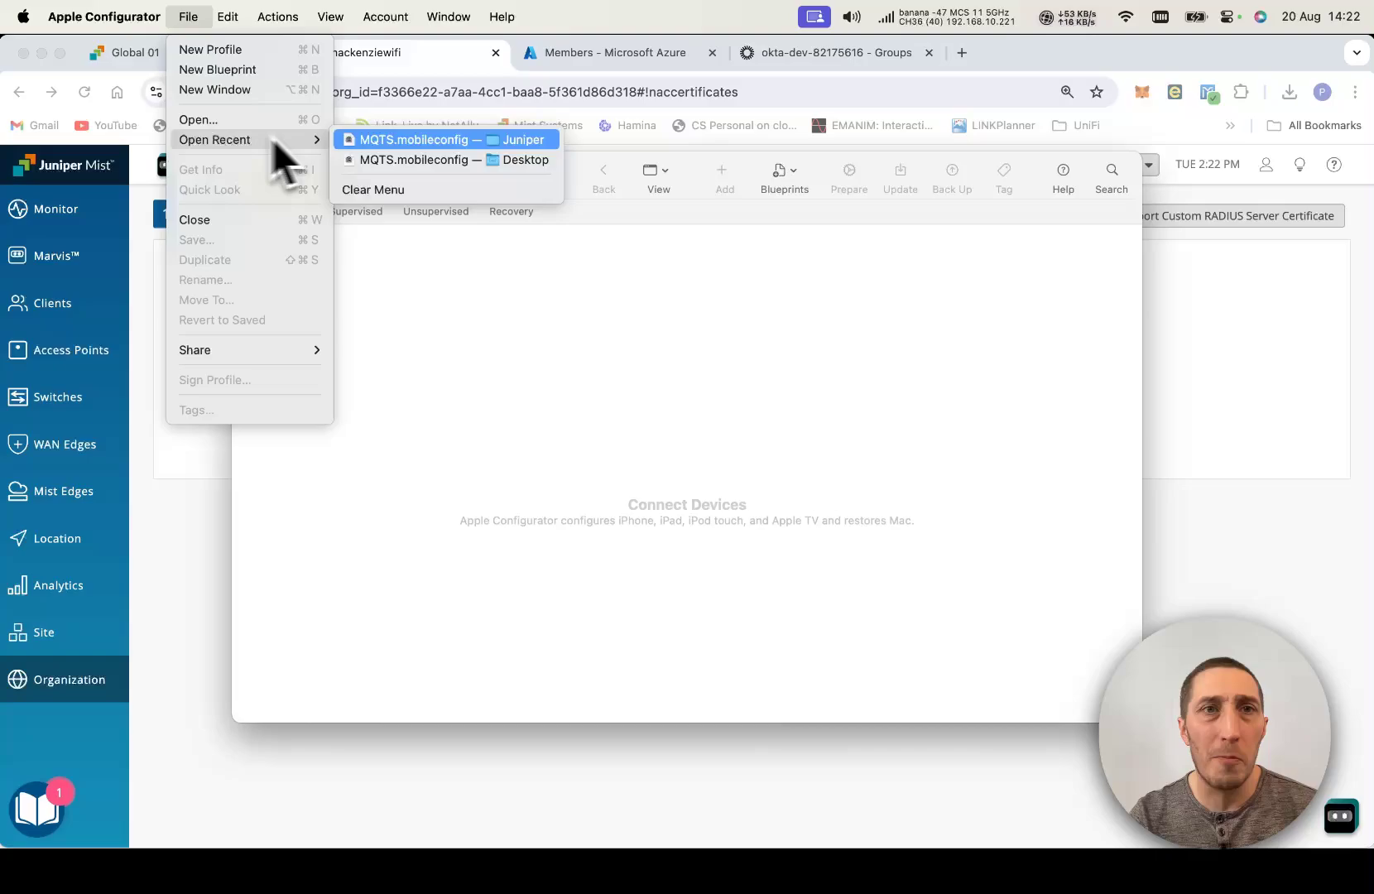
{"action": "left_click", "coordinate": [404, 146]}
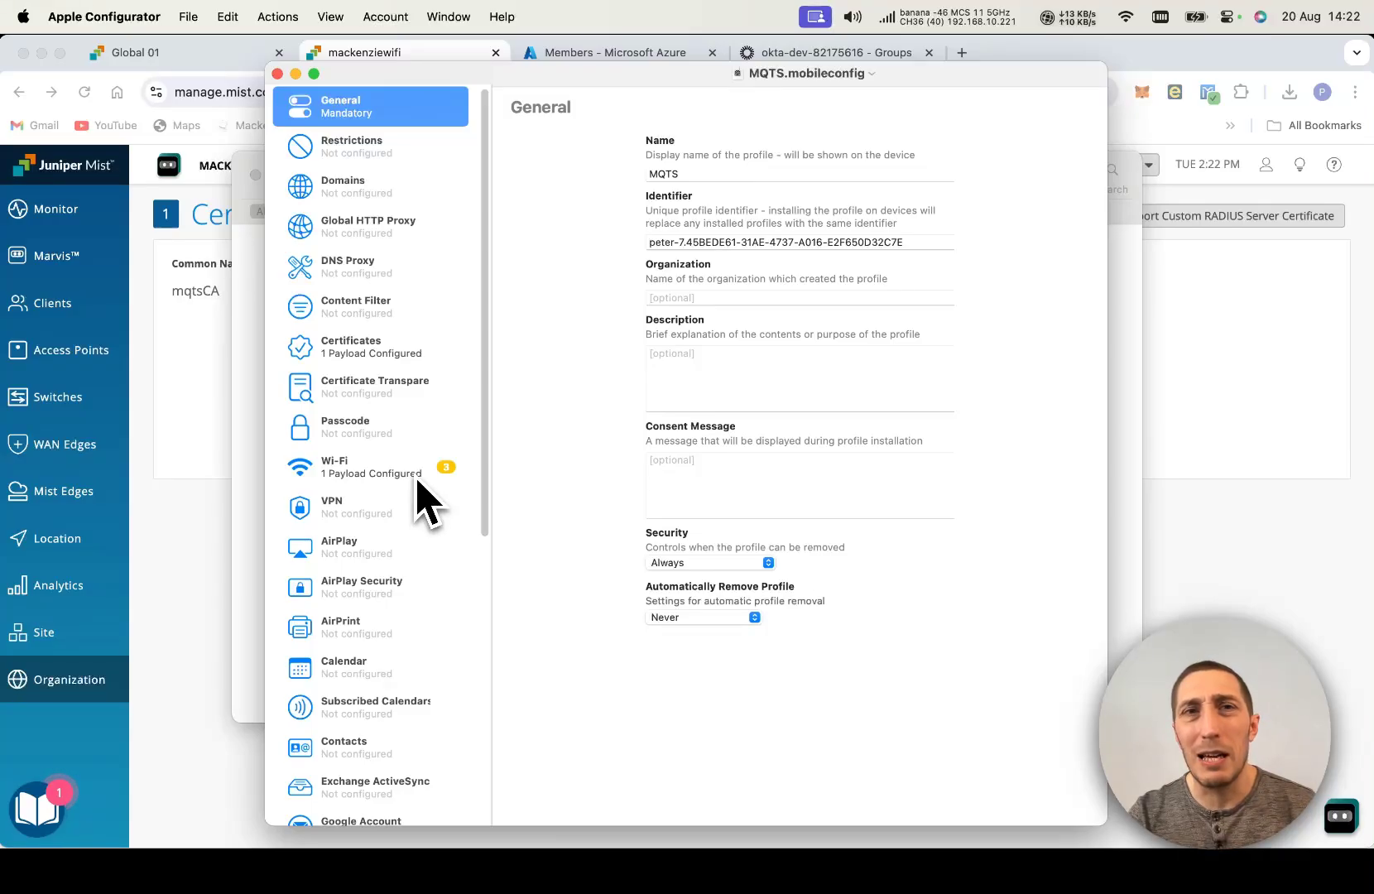
Replace the existing certificate payload of the MQTS profile with mist-ca.crt from the Downloads folder.
{"action": "left_click", "coordinate": [375, 352]}
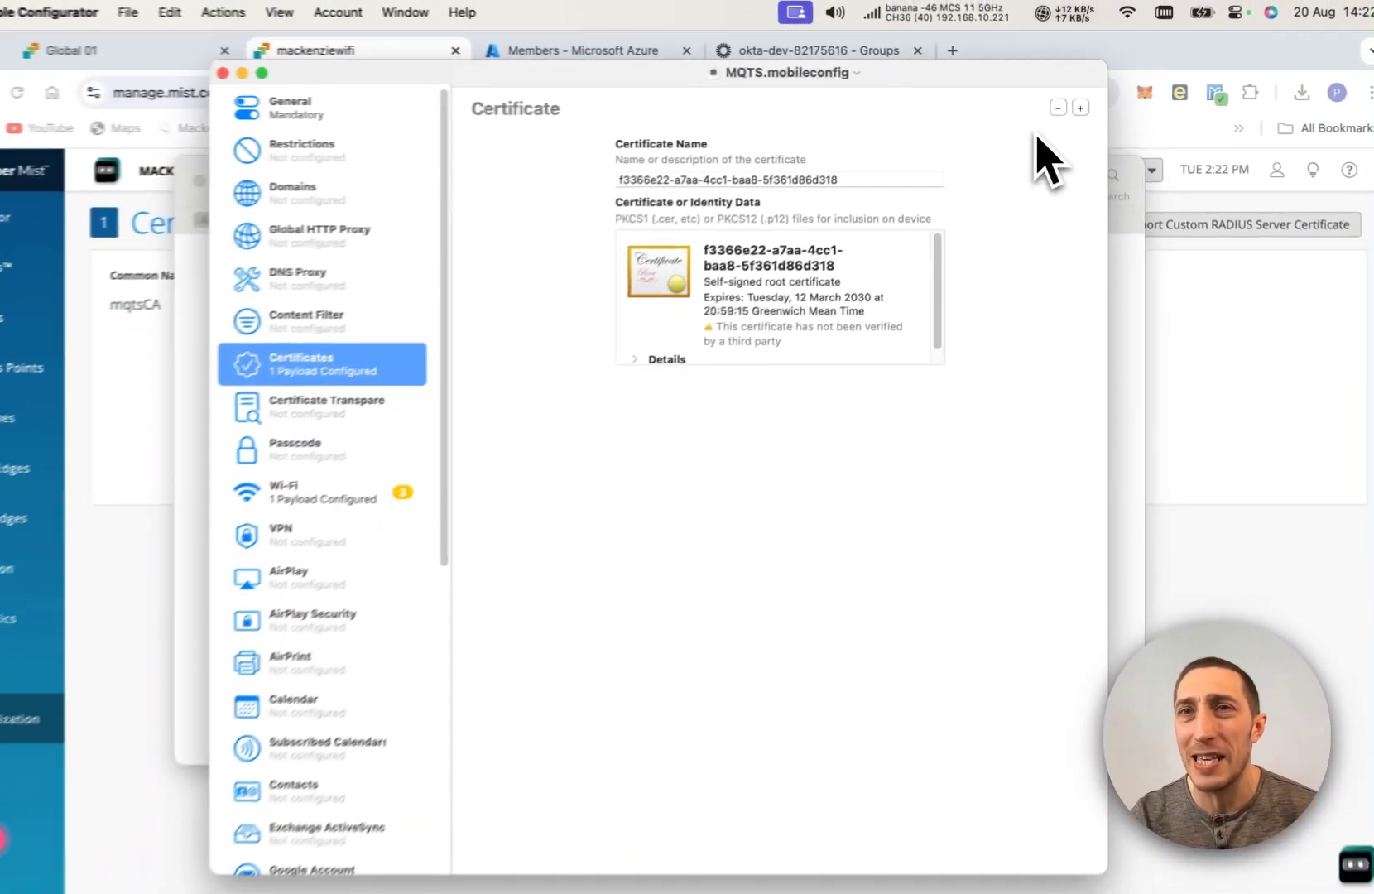
{"action": "left_click", "coordinate": [1061, 107]}
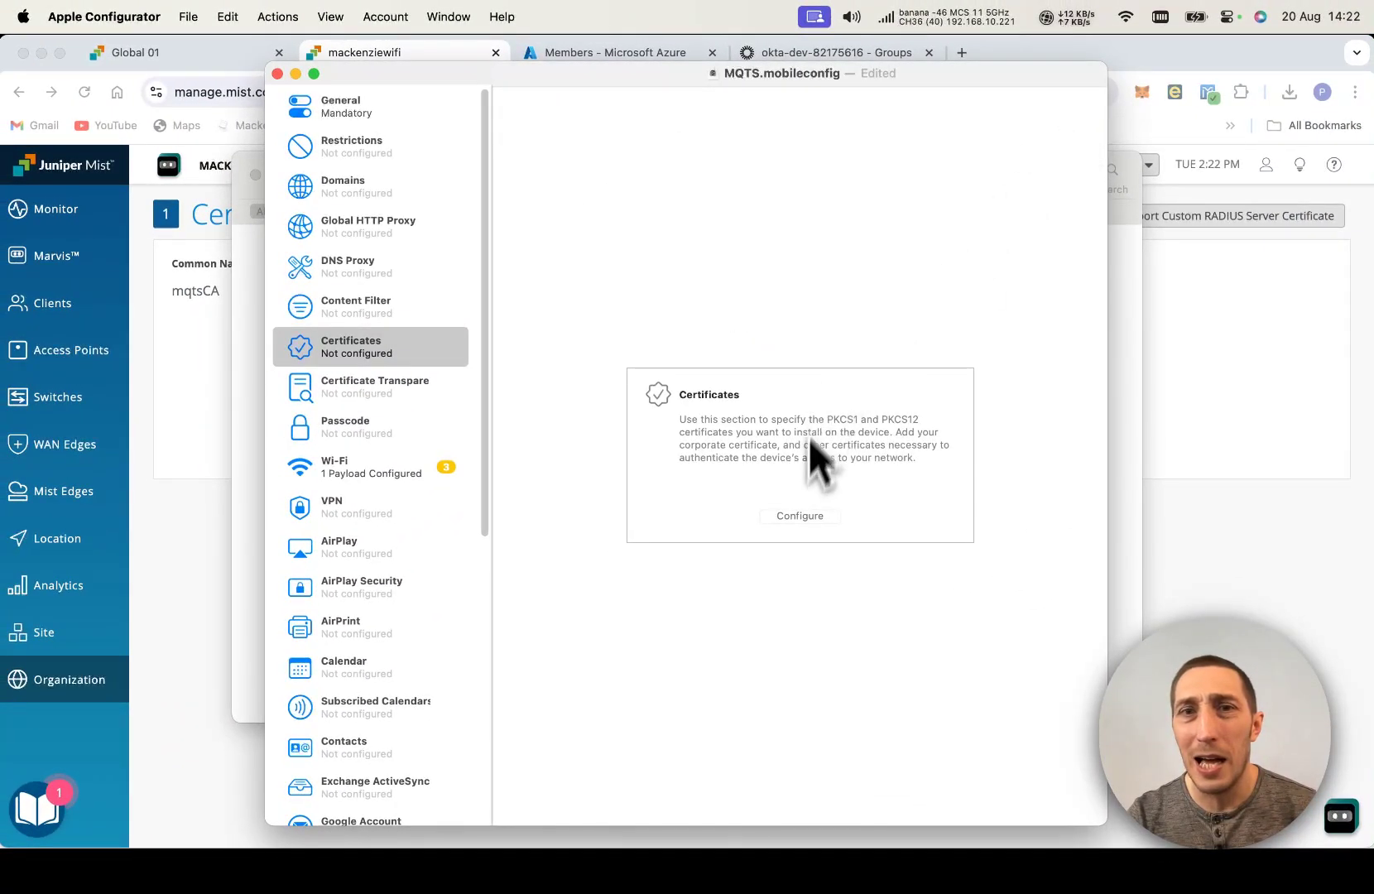
{"action": "left_click", "coordinate": [802, 516]}
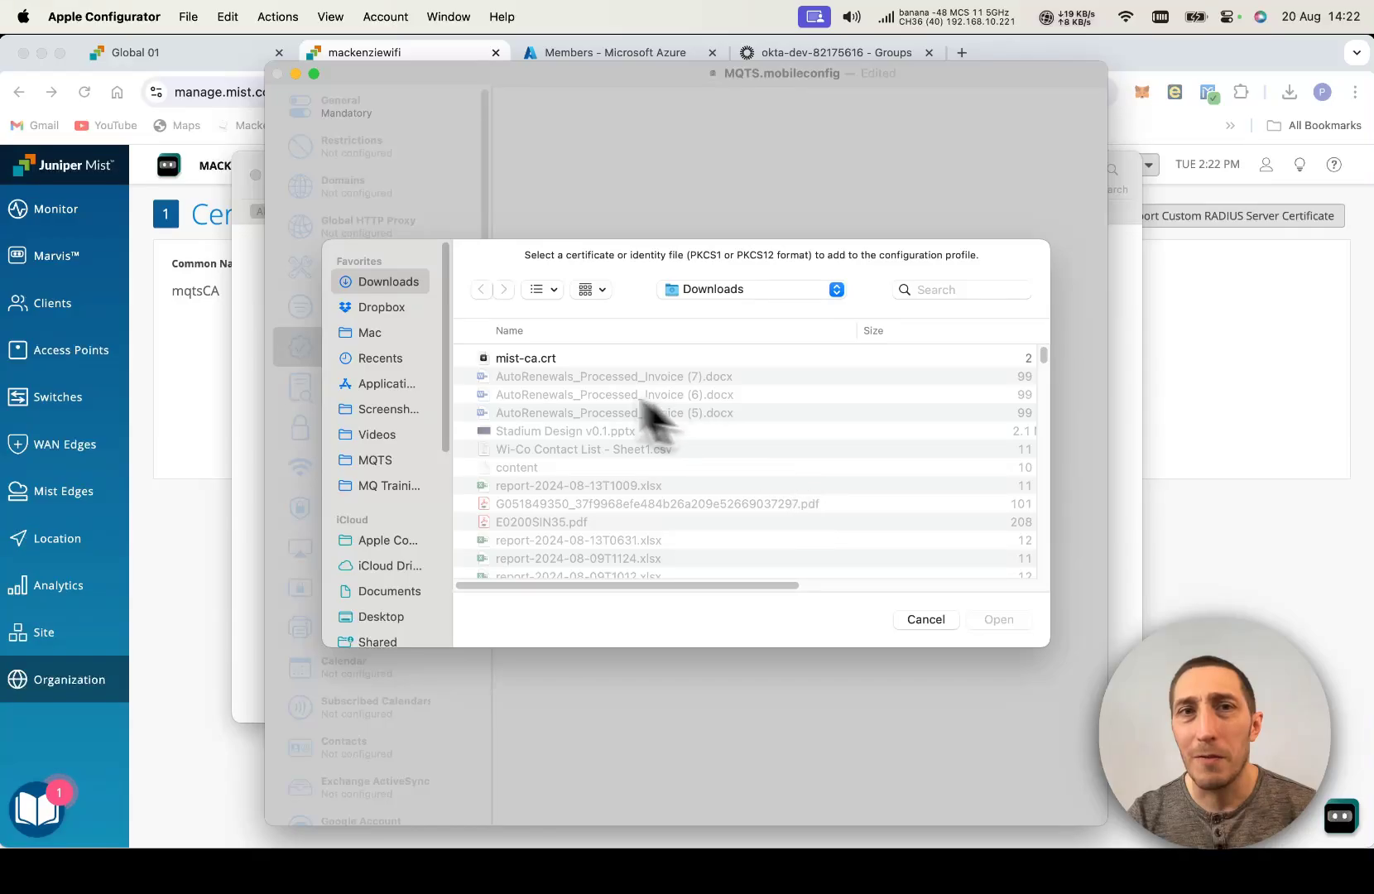
{"action": "double_click", "coordinate": [524, 360]}
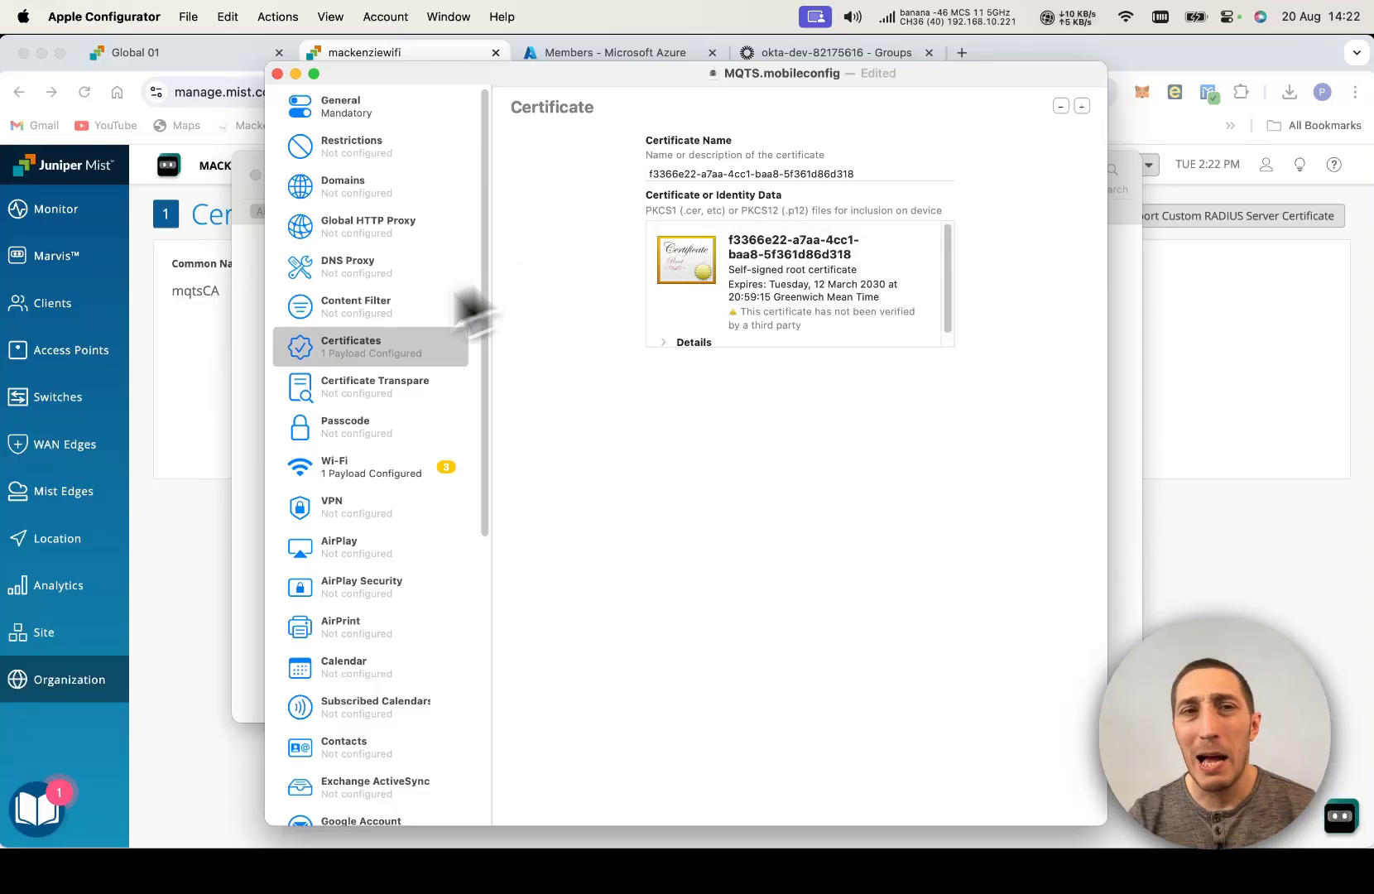
Examine the profile's Wi-Fi payload, including its SSID, security type, accepted EAP types and inner authentication.
{"action": "left_click", "coordinate": [378, 470]}
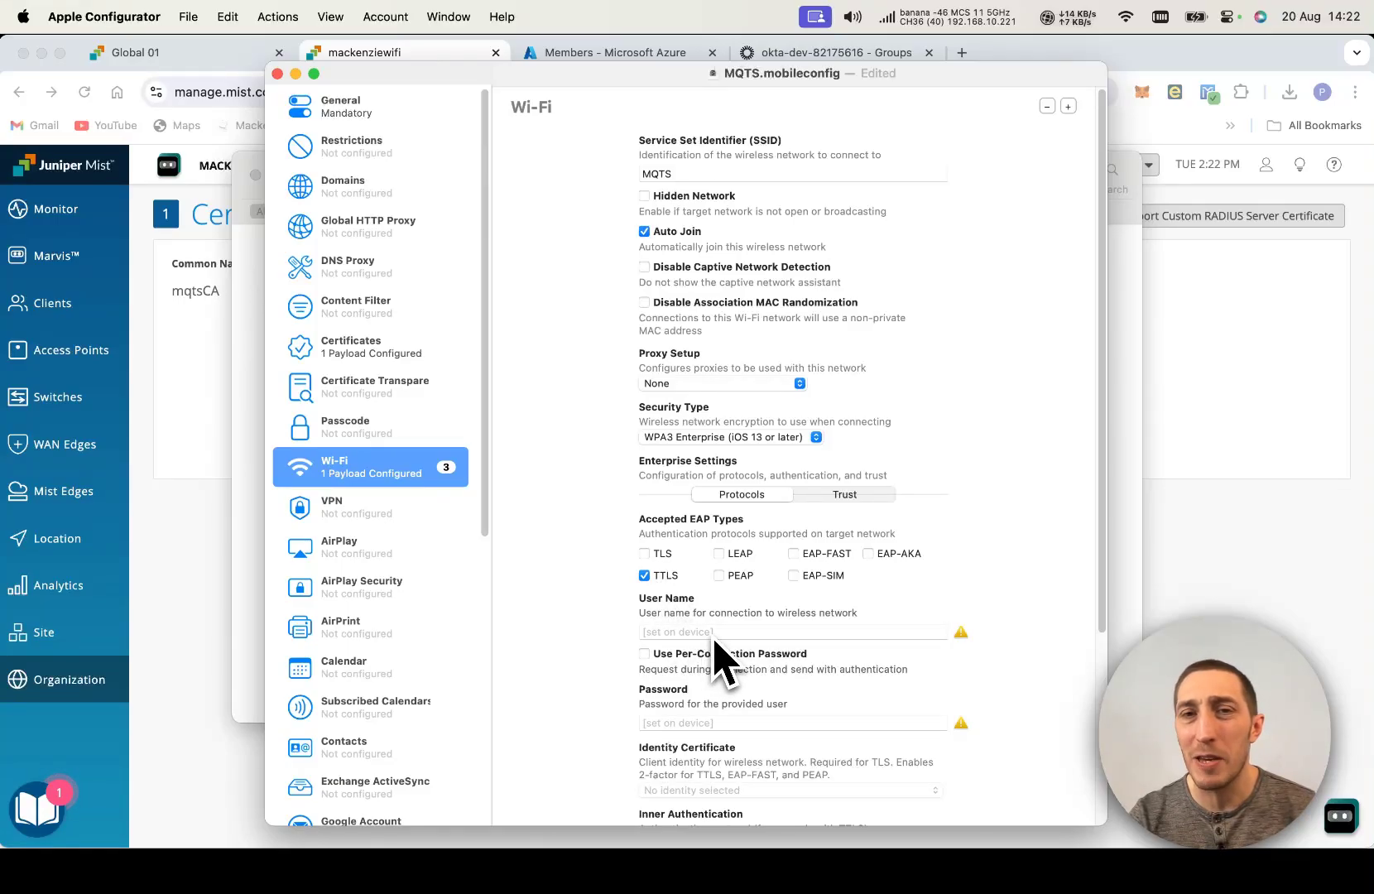
{"action": "scroll", "coordinate": [717, 648], "scroll_direction": "down", "scroll_amount": 1}
{"action": "scroll", "coordinate": [712, 629], "scroll_direction": "down", "scroll_amount": 1}
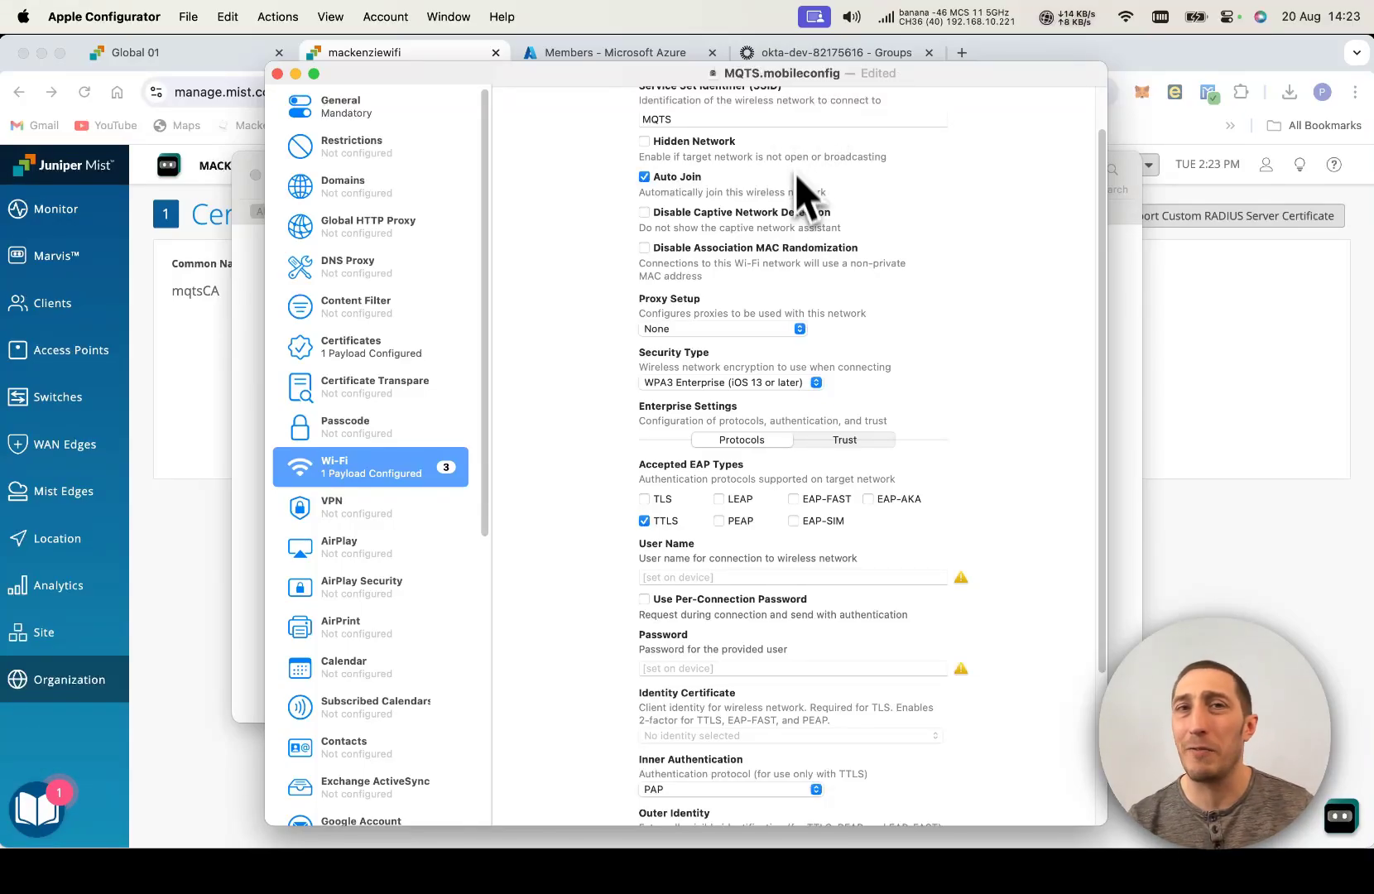
{"action": "scroll", "coordinate": [837, 423], "scroll_direction": "up", "scroll_amount": 2}
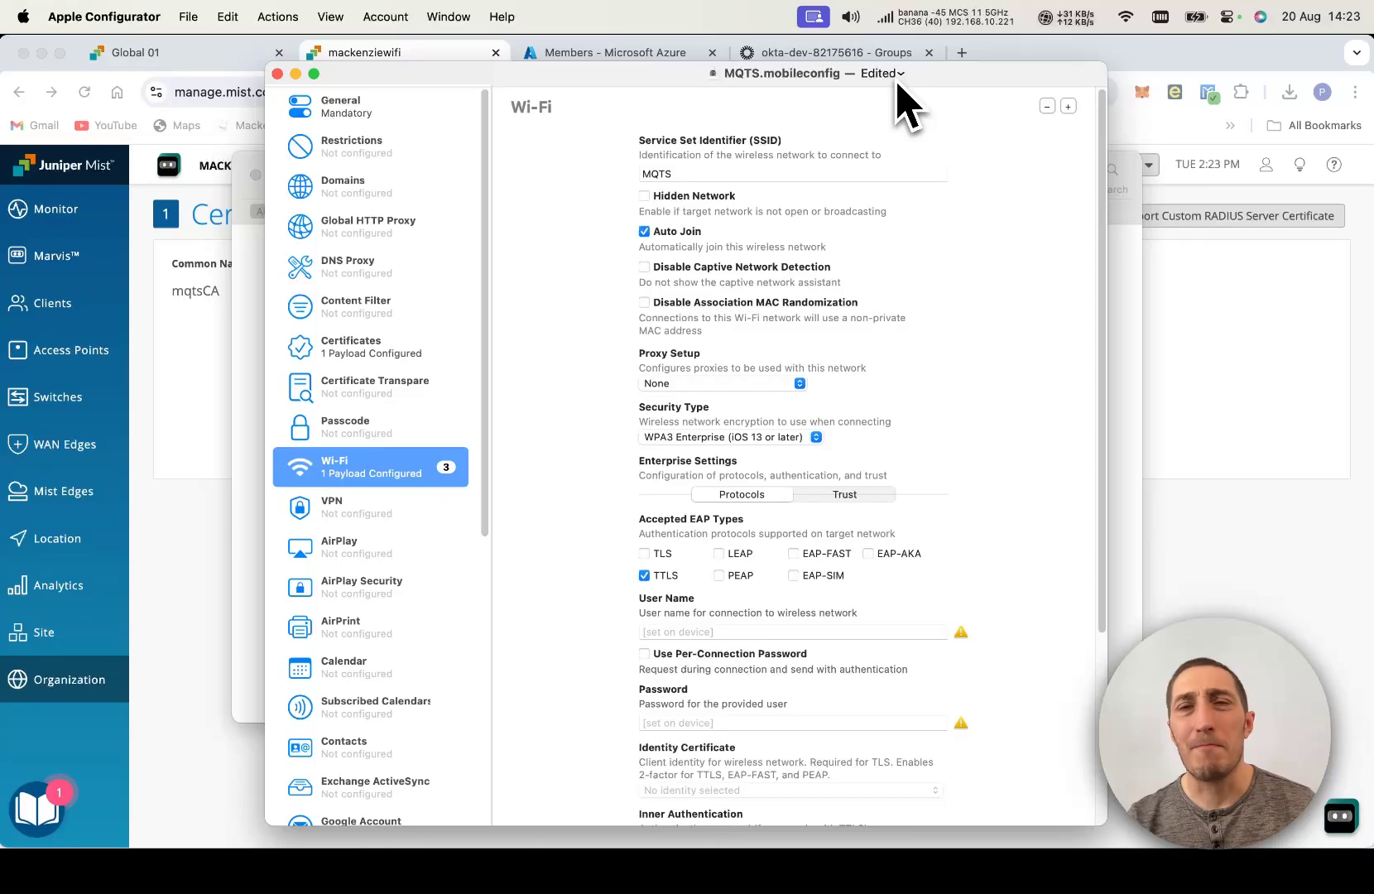
Switch back to Juniper Mist and open the organization's auth policies to check the rules' hit counts.
{"action": "left_click", "coordinate": [214, 477]}
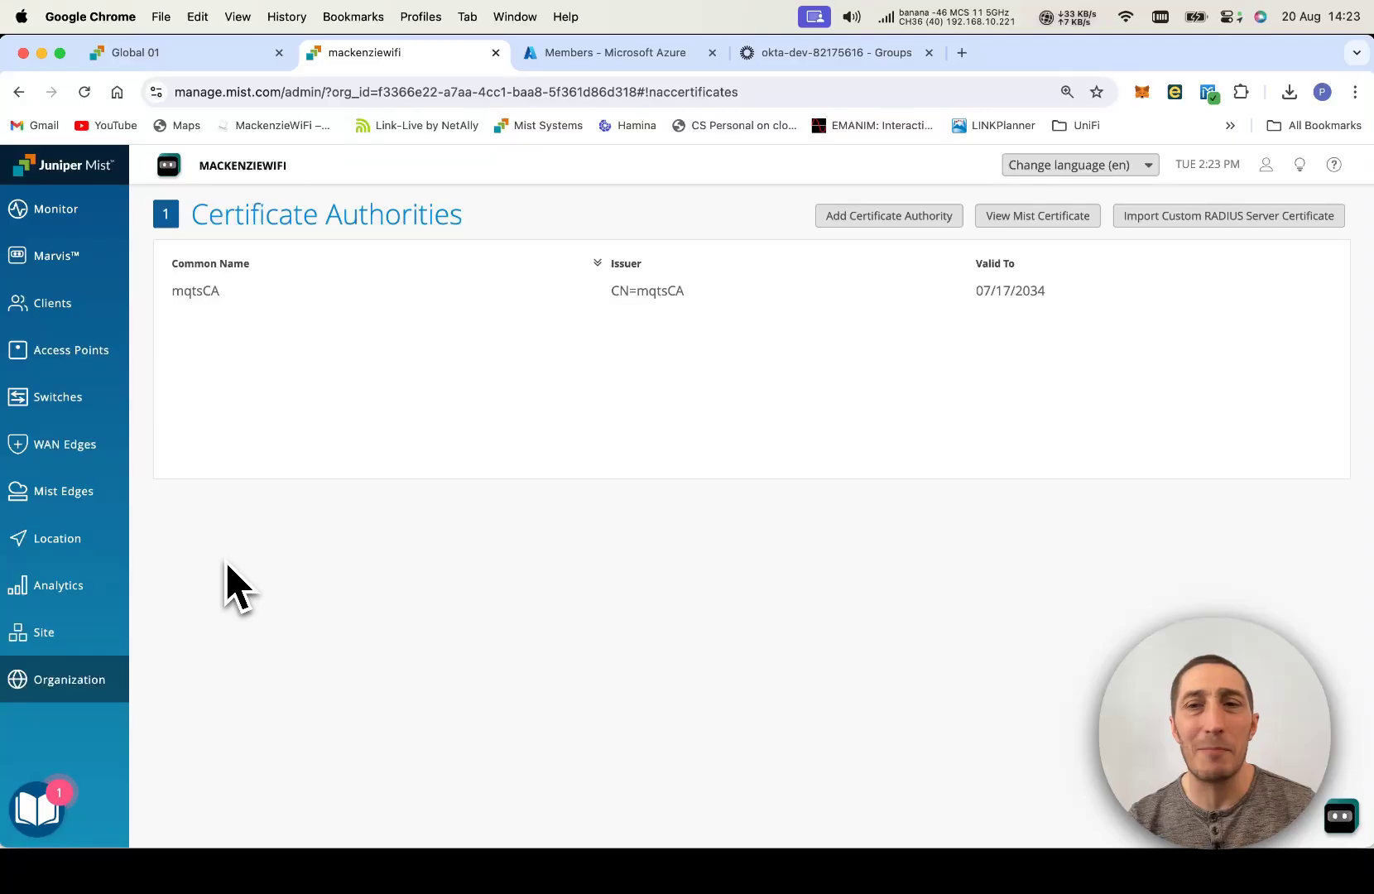
{"action": "mouse_move", "coordinate": [114, 655]}
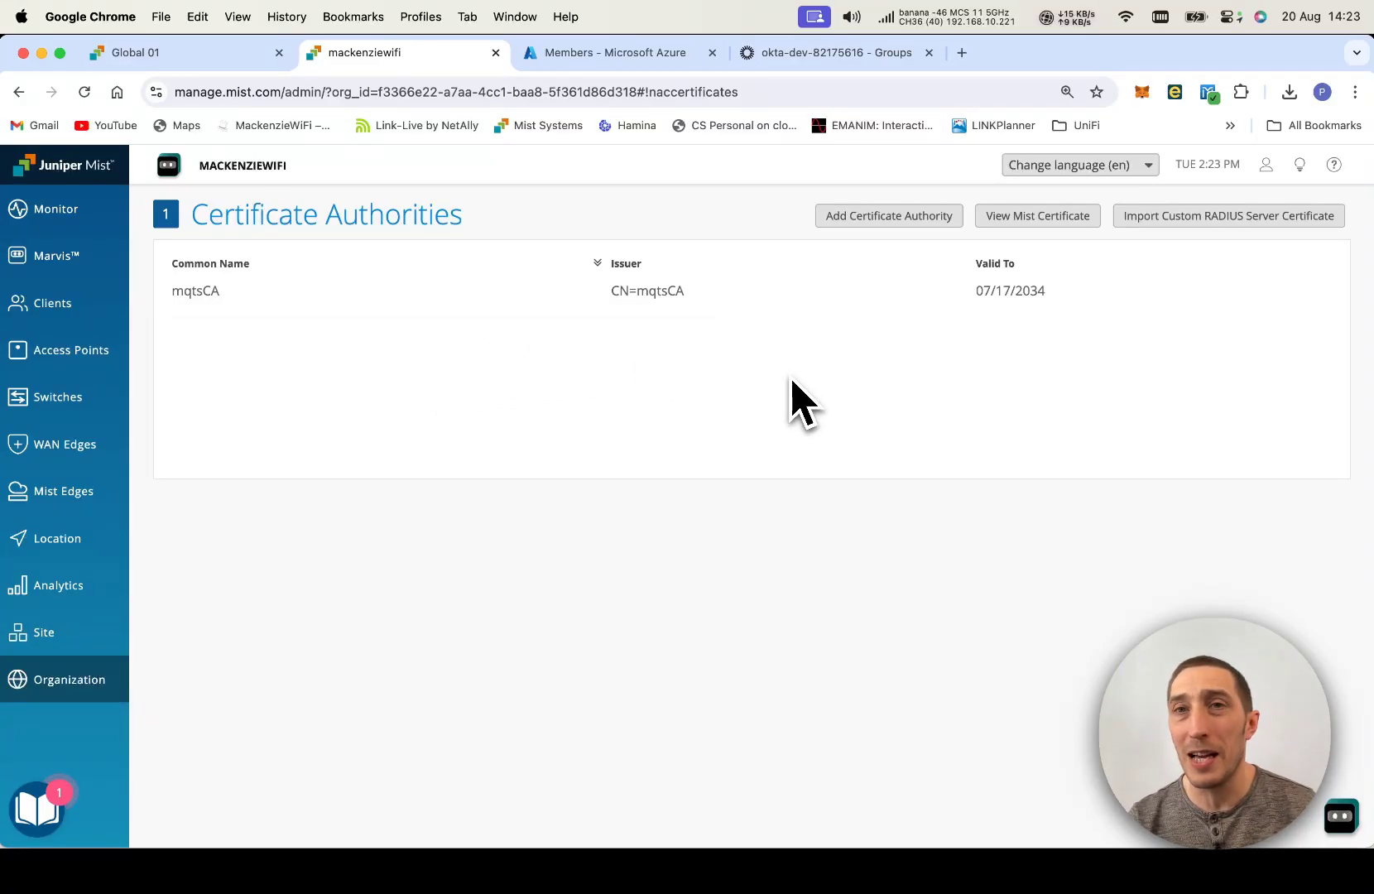
{"action": "mouse_move", "coordinate": [85, 700]}
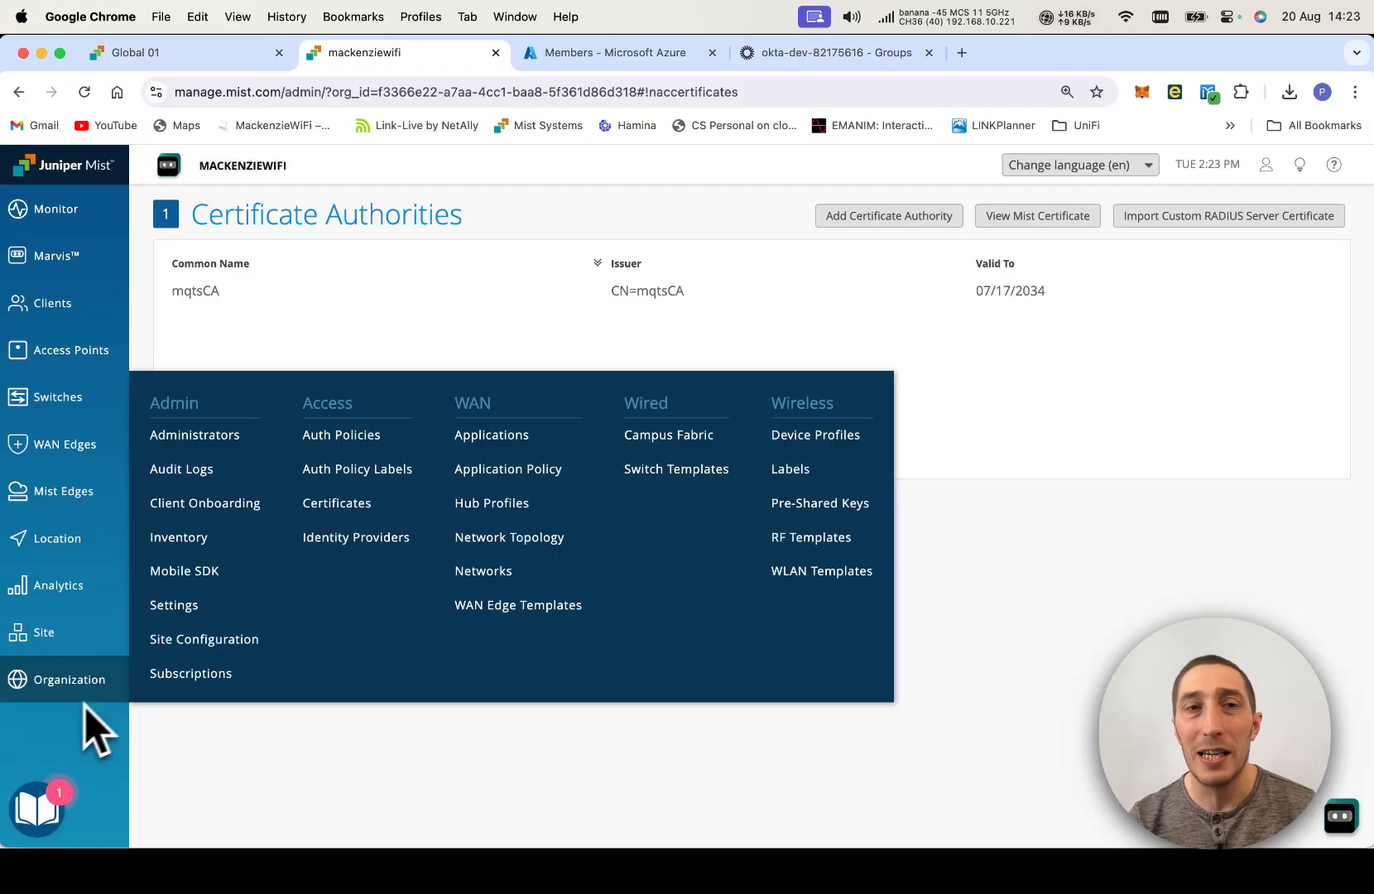
{"action": "left_click", "coordinate": [352, 436]}
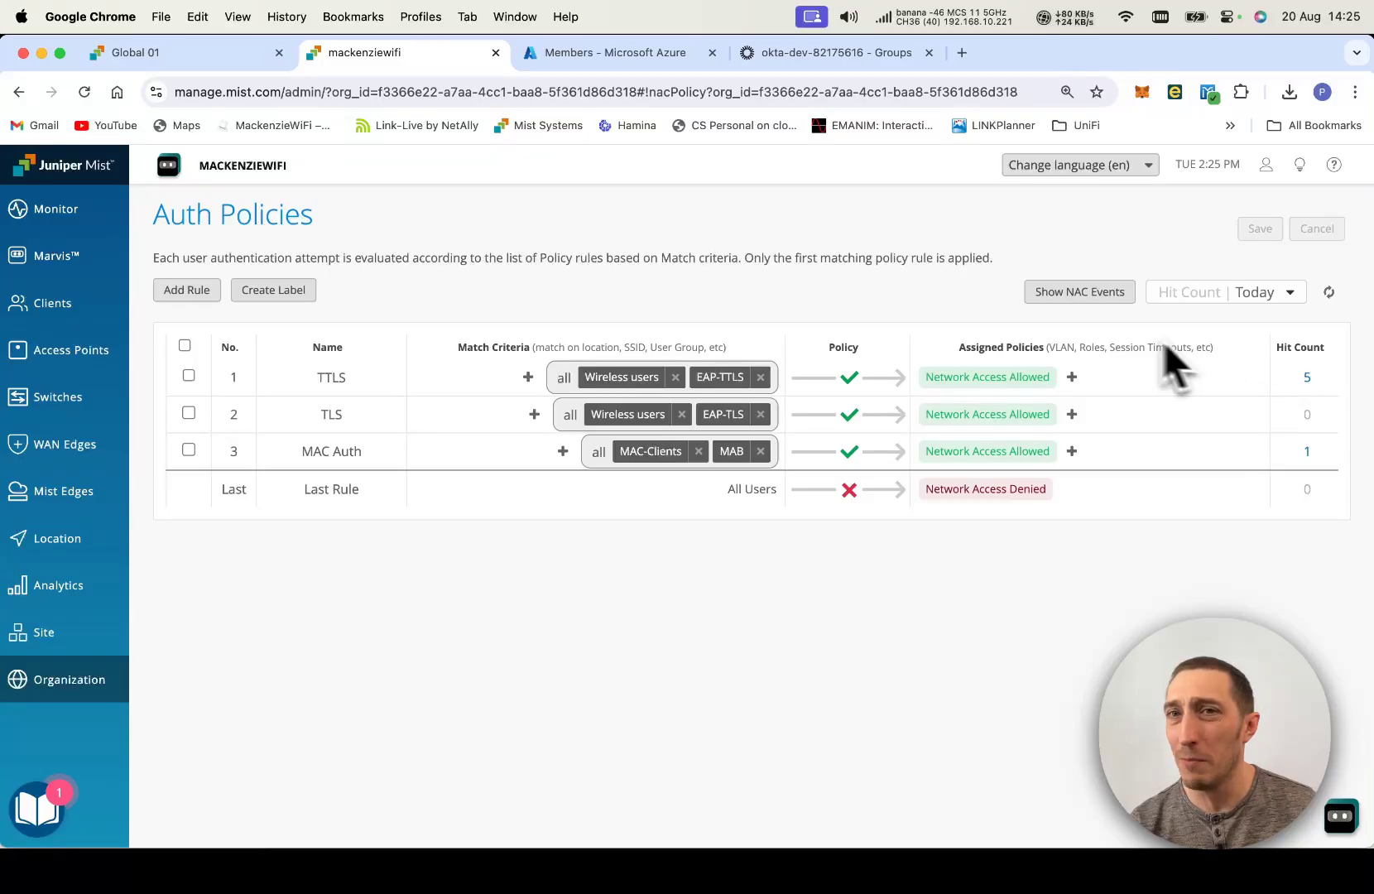
Show the NAC events and examine the latest client access, IDP lookup, authentication and certificate validation entries.
{"action": "left_click", "coordinate": [1109, 300]}
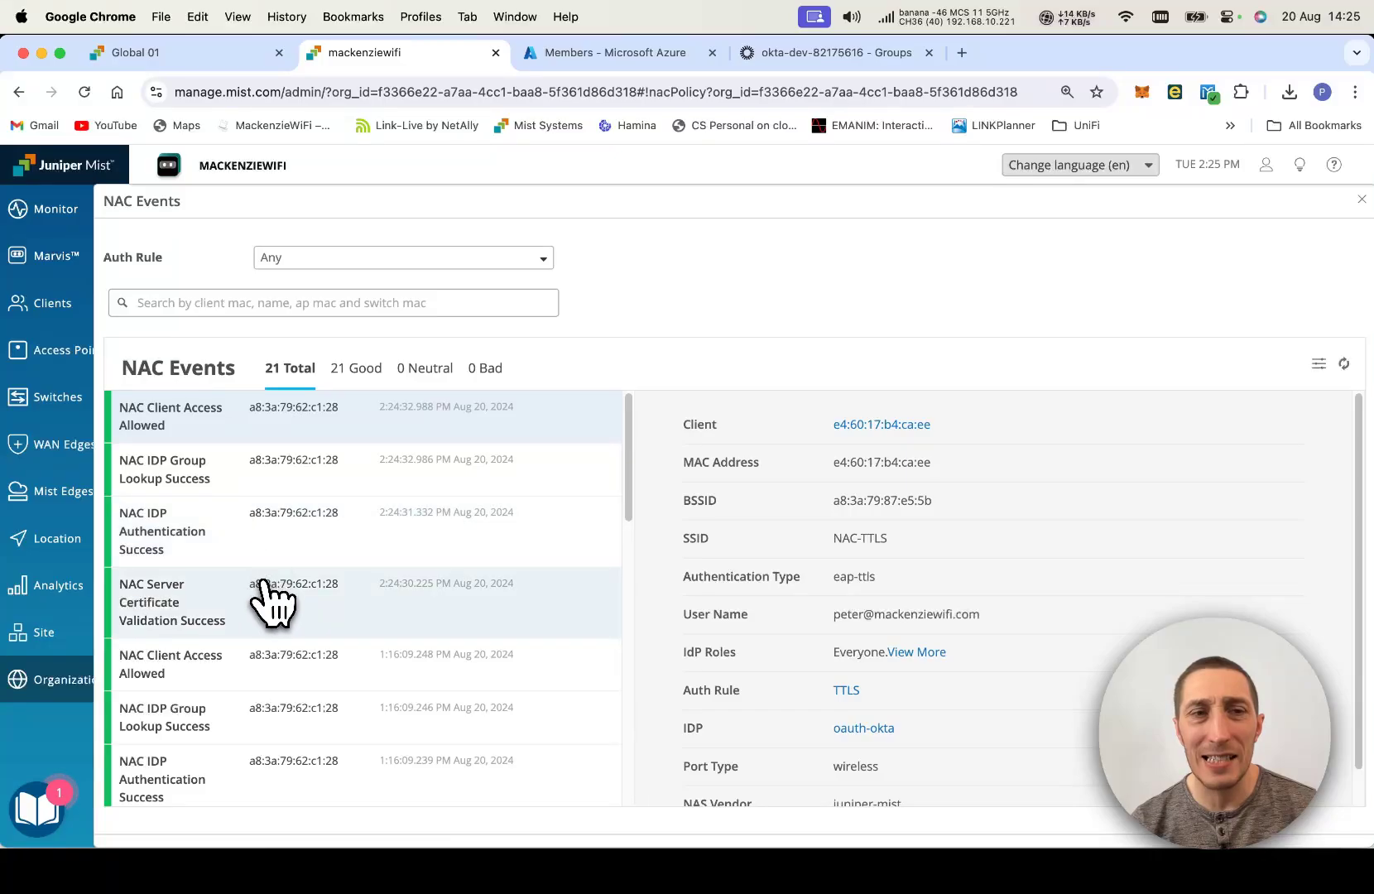
{"action": "scroll", "coordinate": [269, 596], "scroll_direction": "down", "scroll_amount": 2}
{"action": "scroll", "coordinate": [269, 597], "scroll_direction": "up", "scroll_amount": 2}
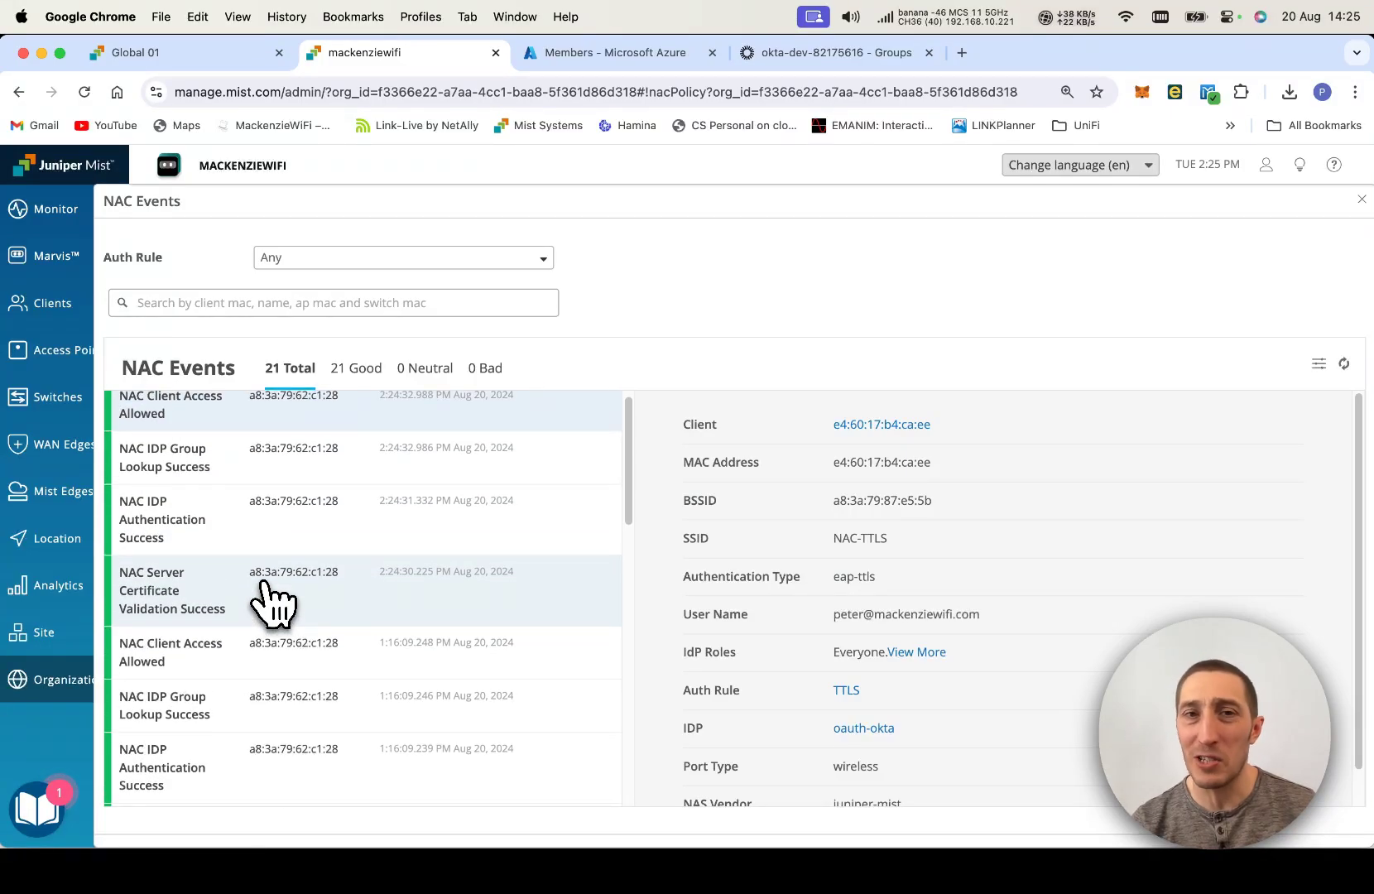
{"action": "scroll", "coordinate": [265, 584], "scroll_direction": "up", "scroll_amount": 1}
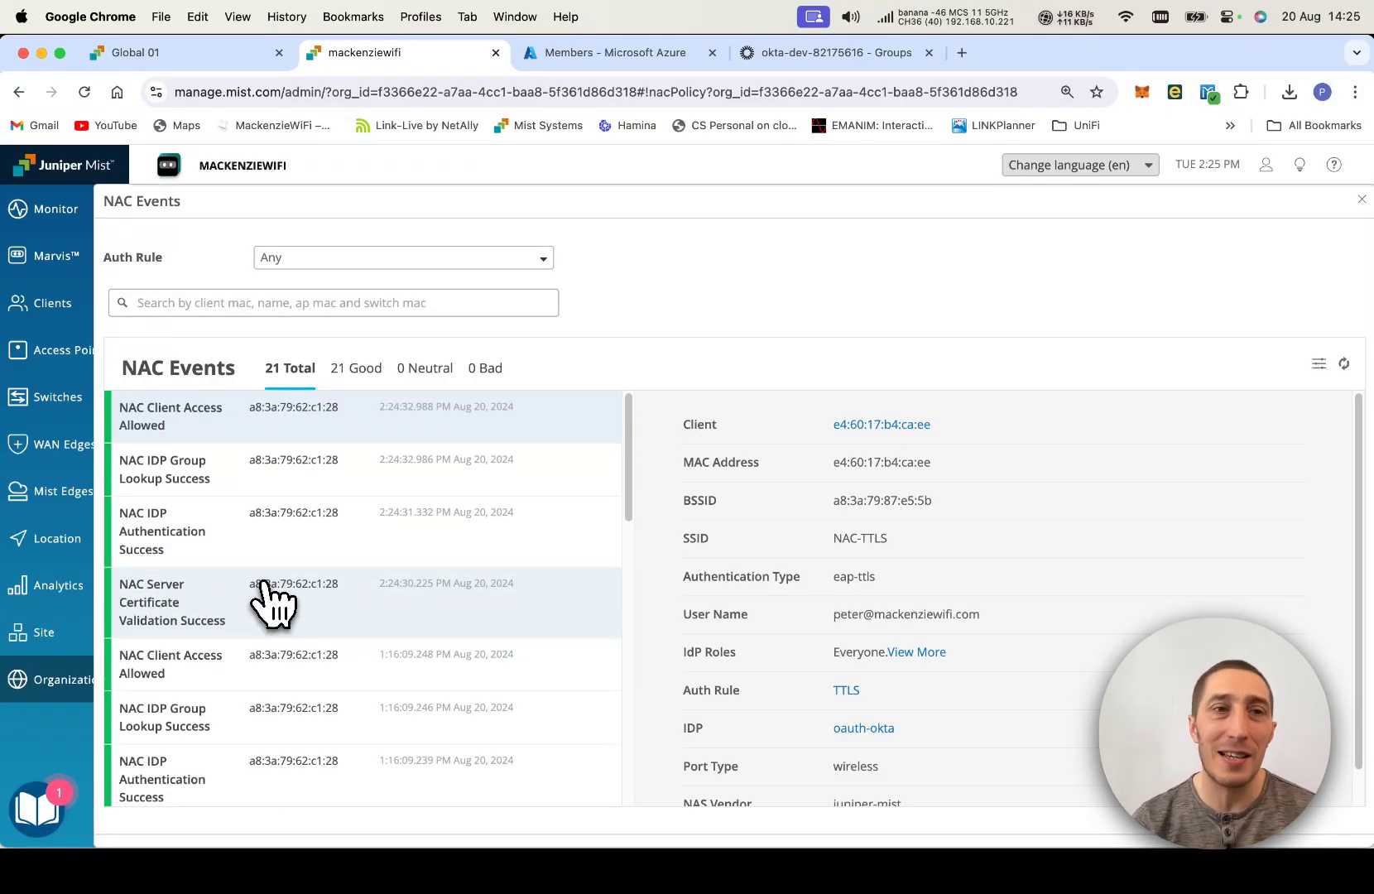
Examine the latest server certificate validation event, highlighting its SSID, user name and certificate issuer.
{"action": "scroll", "coordinate": [273, 604], "scroll_direction": "down", "scroll_amount": 1}
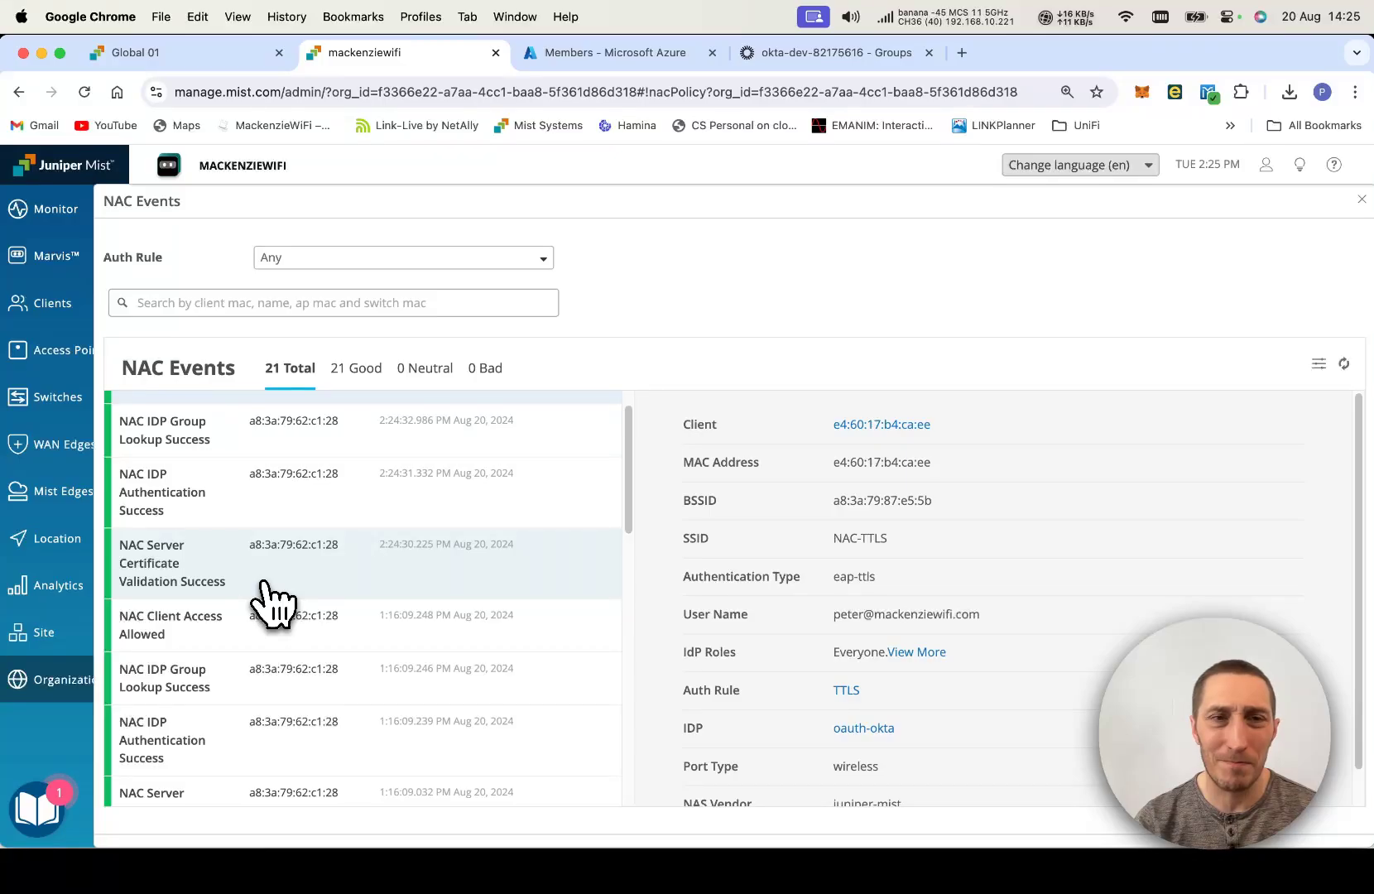
{"action": "scroll", "coordinate": [274, 600], "scroll_direction": "down", "scroll_amount": 2}
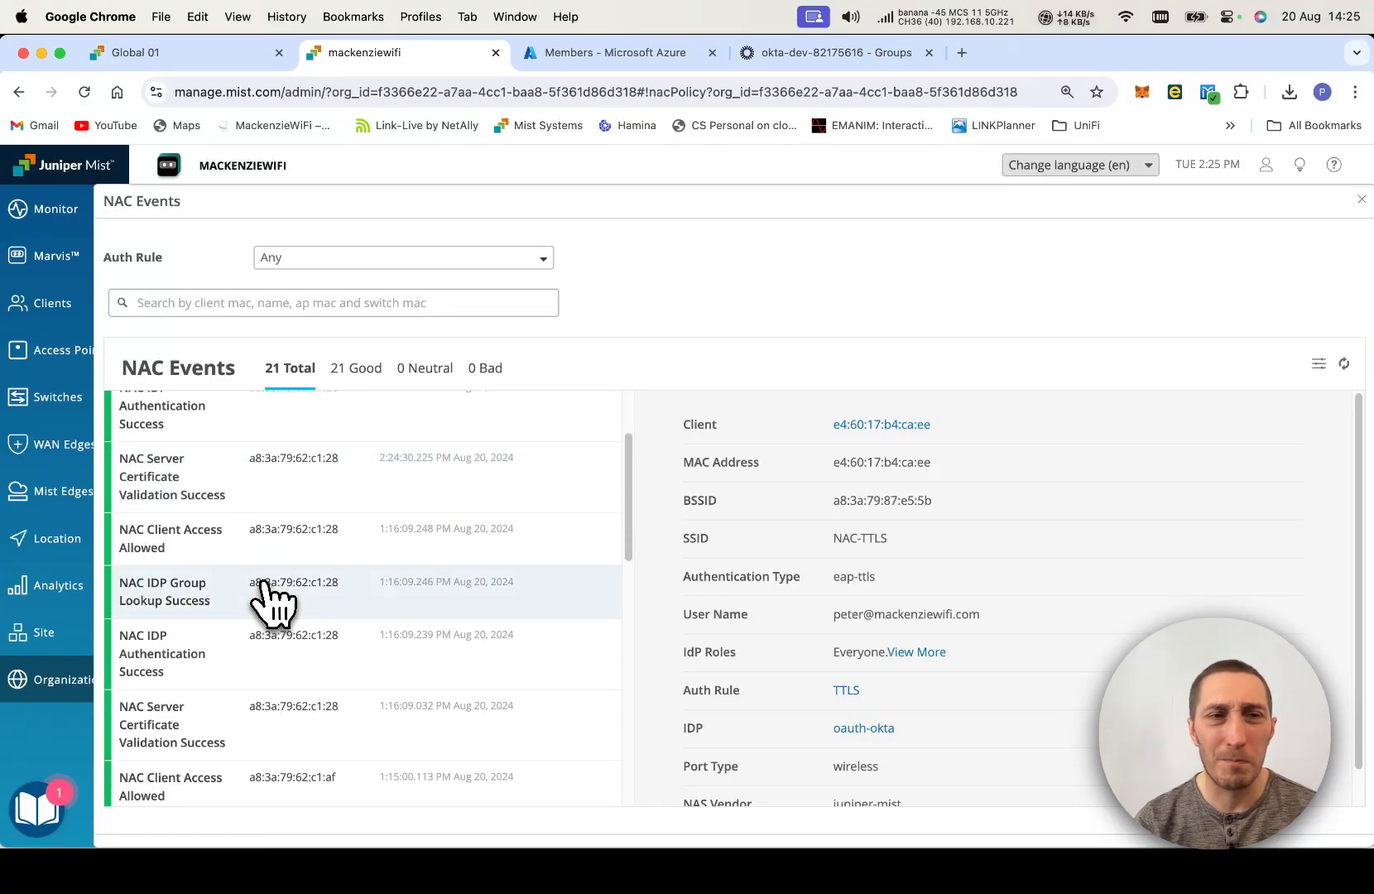
{"action": "scroll", "coordinate": [273, 602], "scroll_direction": "down", "scroll_amount": 1}
{"action": "scroll", "coordinate": [265, 592], "scroll_direction": "up", "scroll_amount": 4}
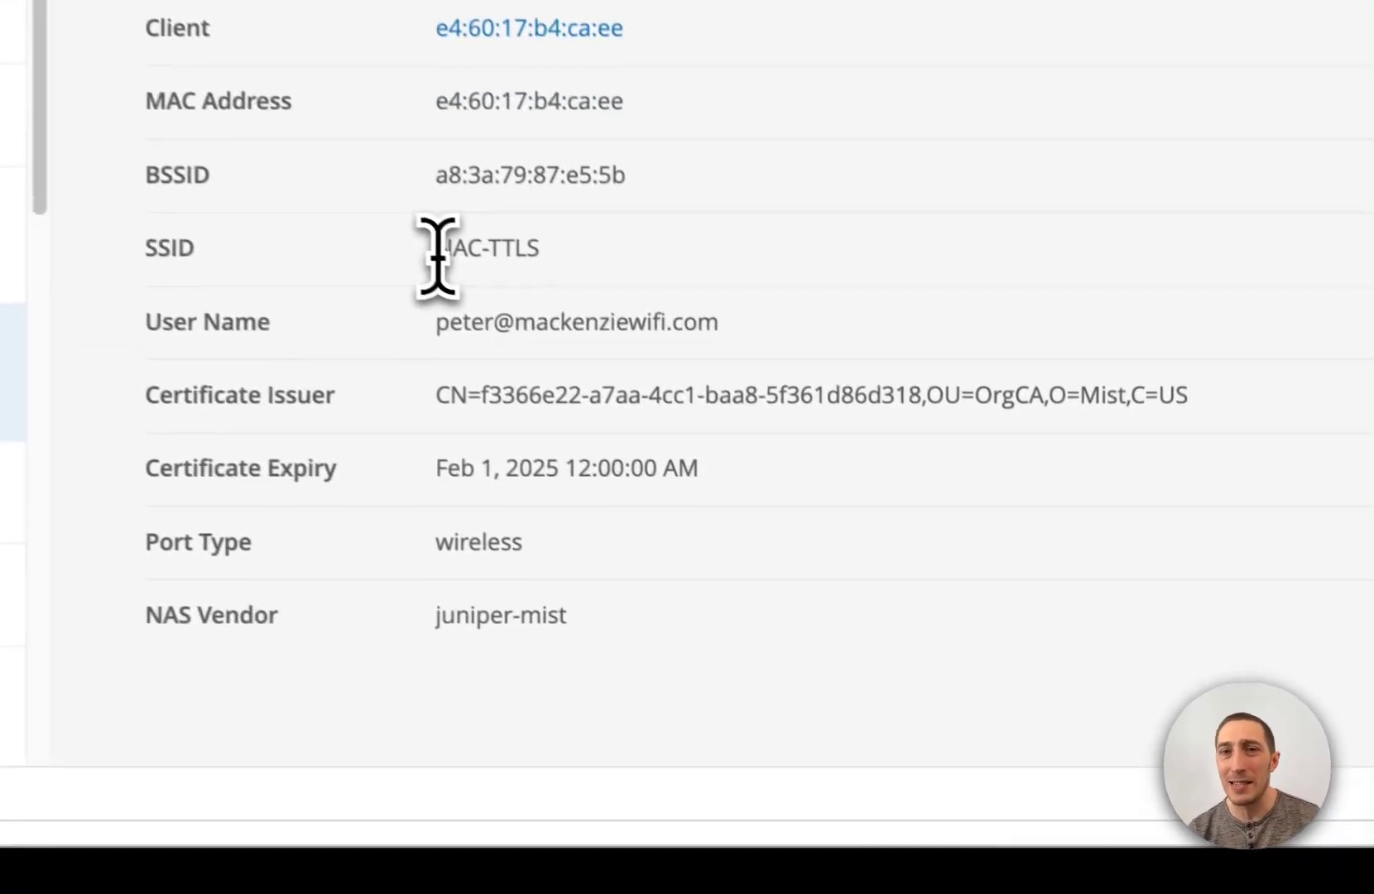
{"action": "left_click_drag", "start_coordinate": [832, 538], "coordinate": [891, 542]}
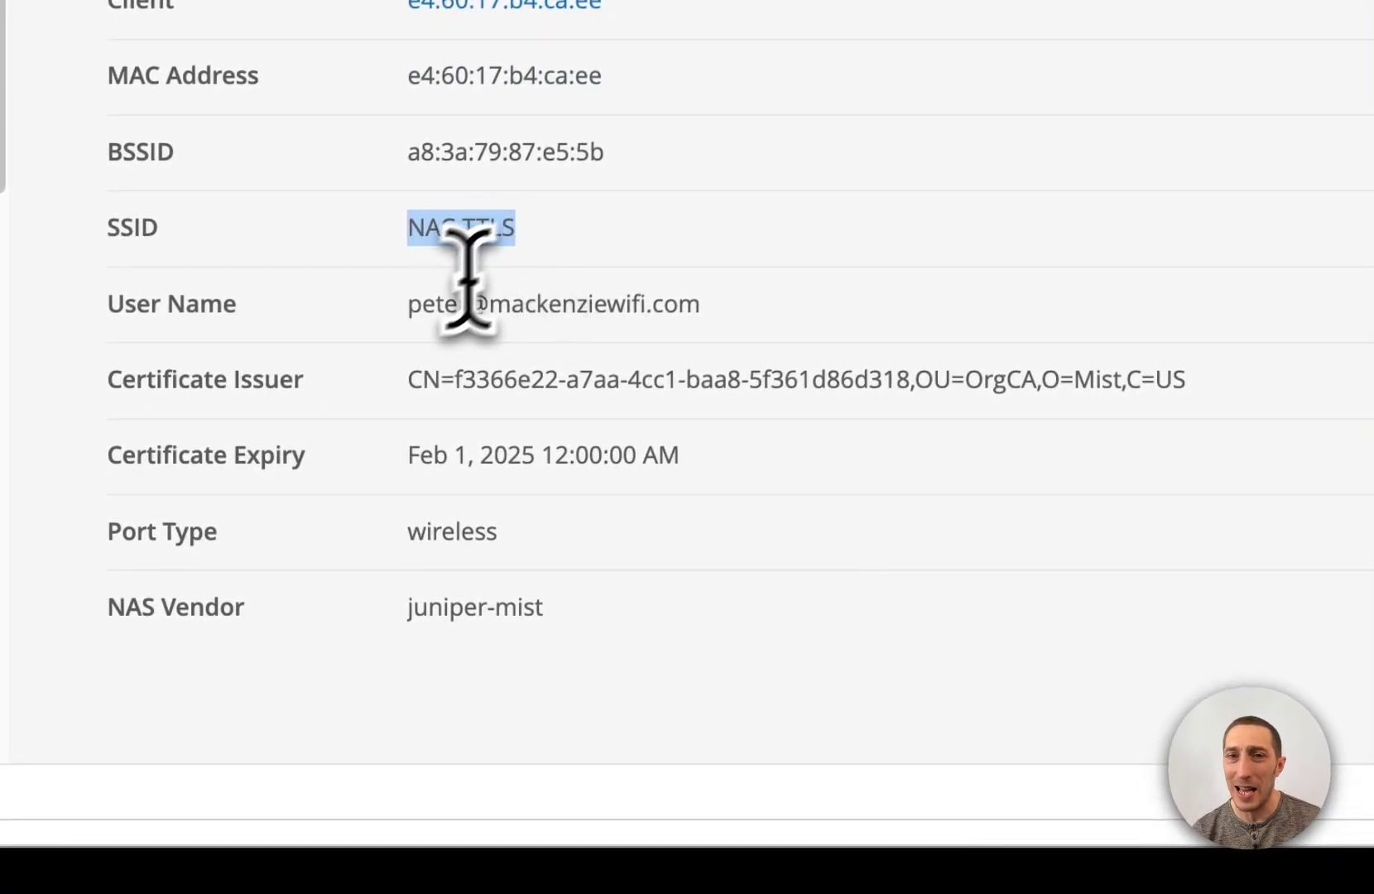
{"action": "left_click_drag", "start_coordinate": [409, 305], "coordinate": [701, 331]}
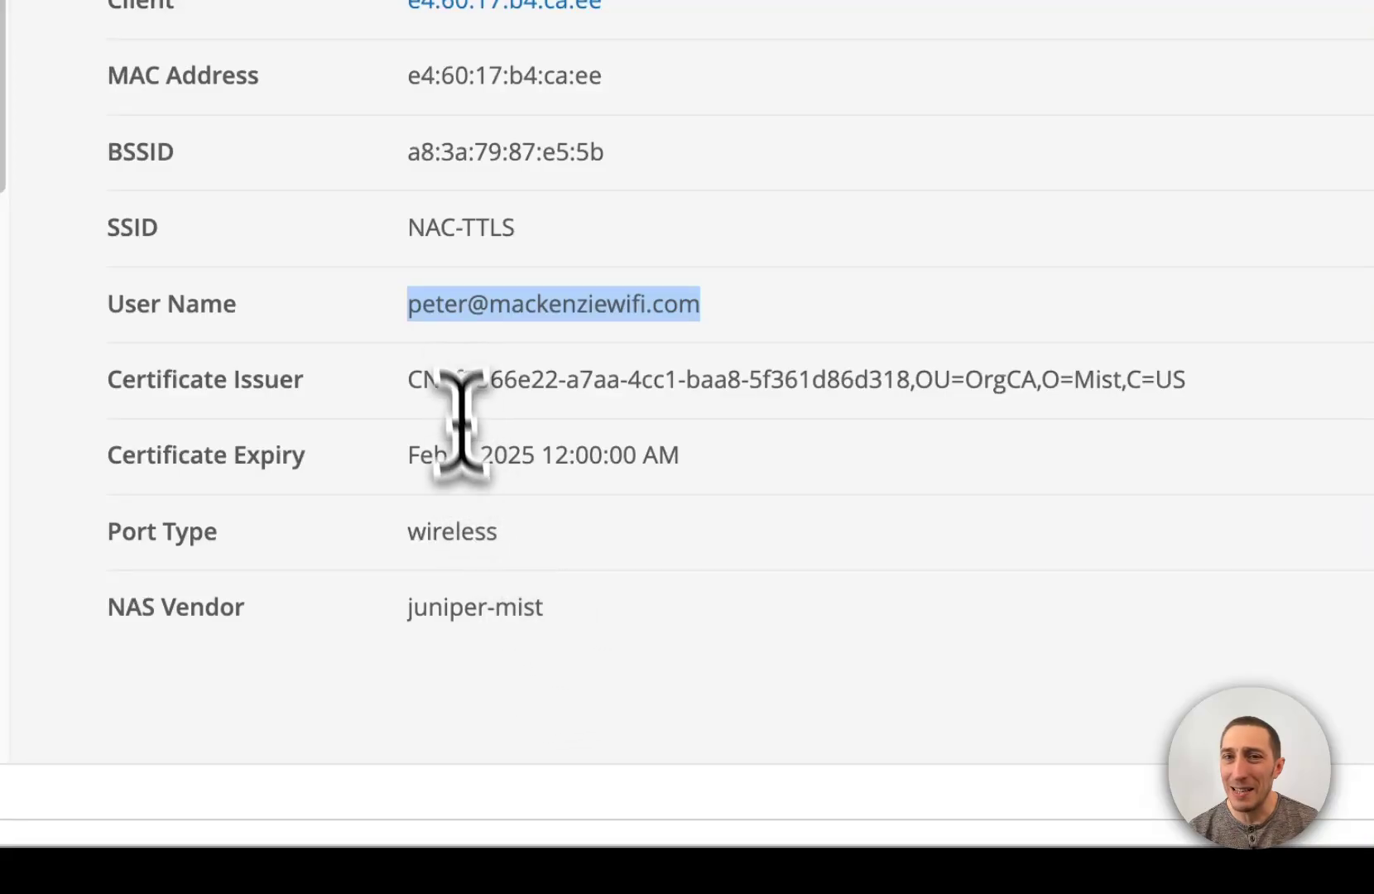
{"action": "left_click_drag", "start_coordinate": [410, 383], "coordinate": [1040, 417]}
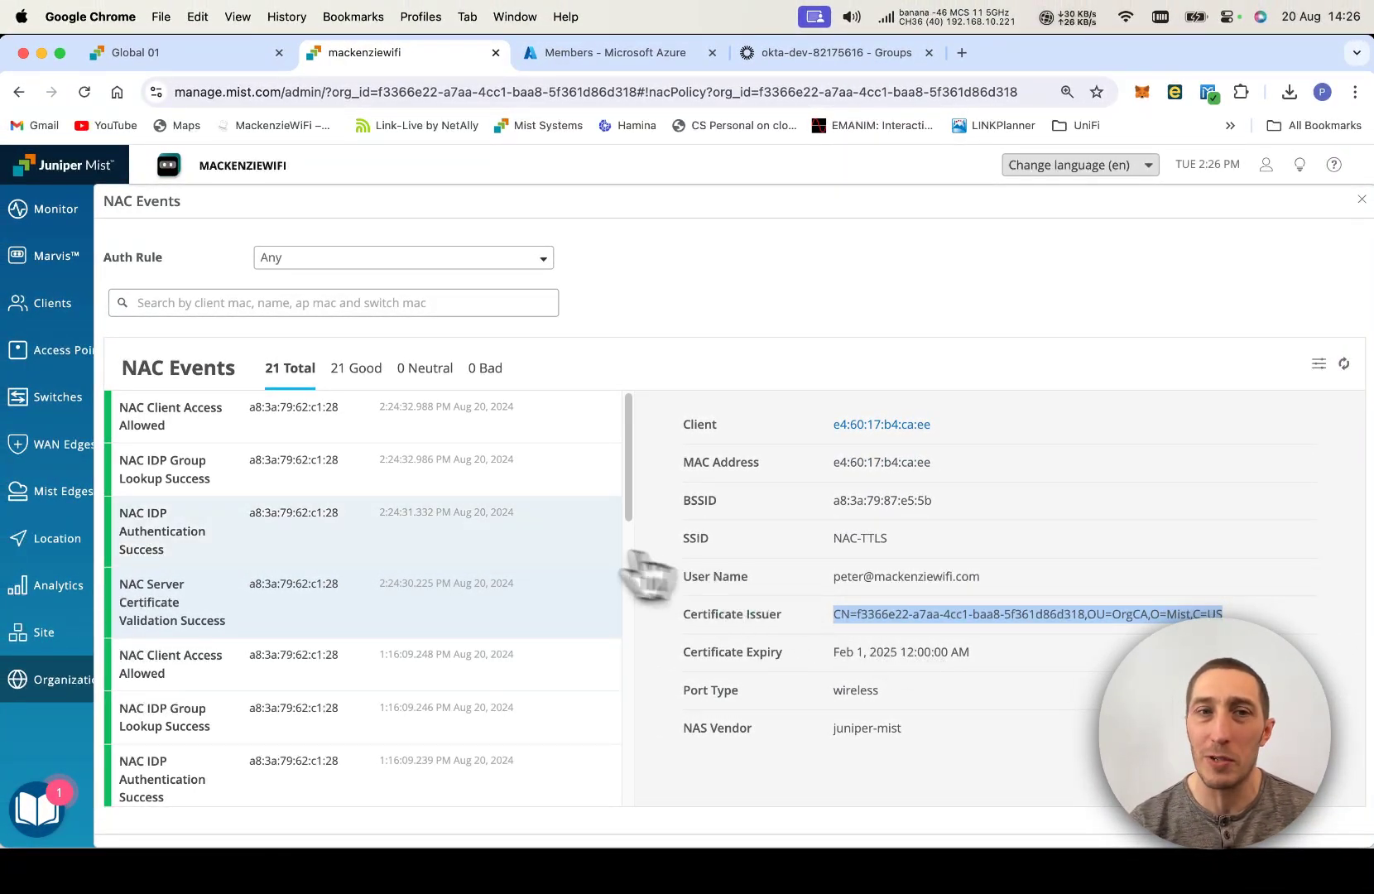
Inspect the latest NAC IDP Authentication Success event, highlighting its user name, SSID and identity provider.
{"action": "left_click", "coordinate": [225, 537]}
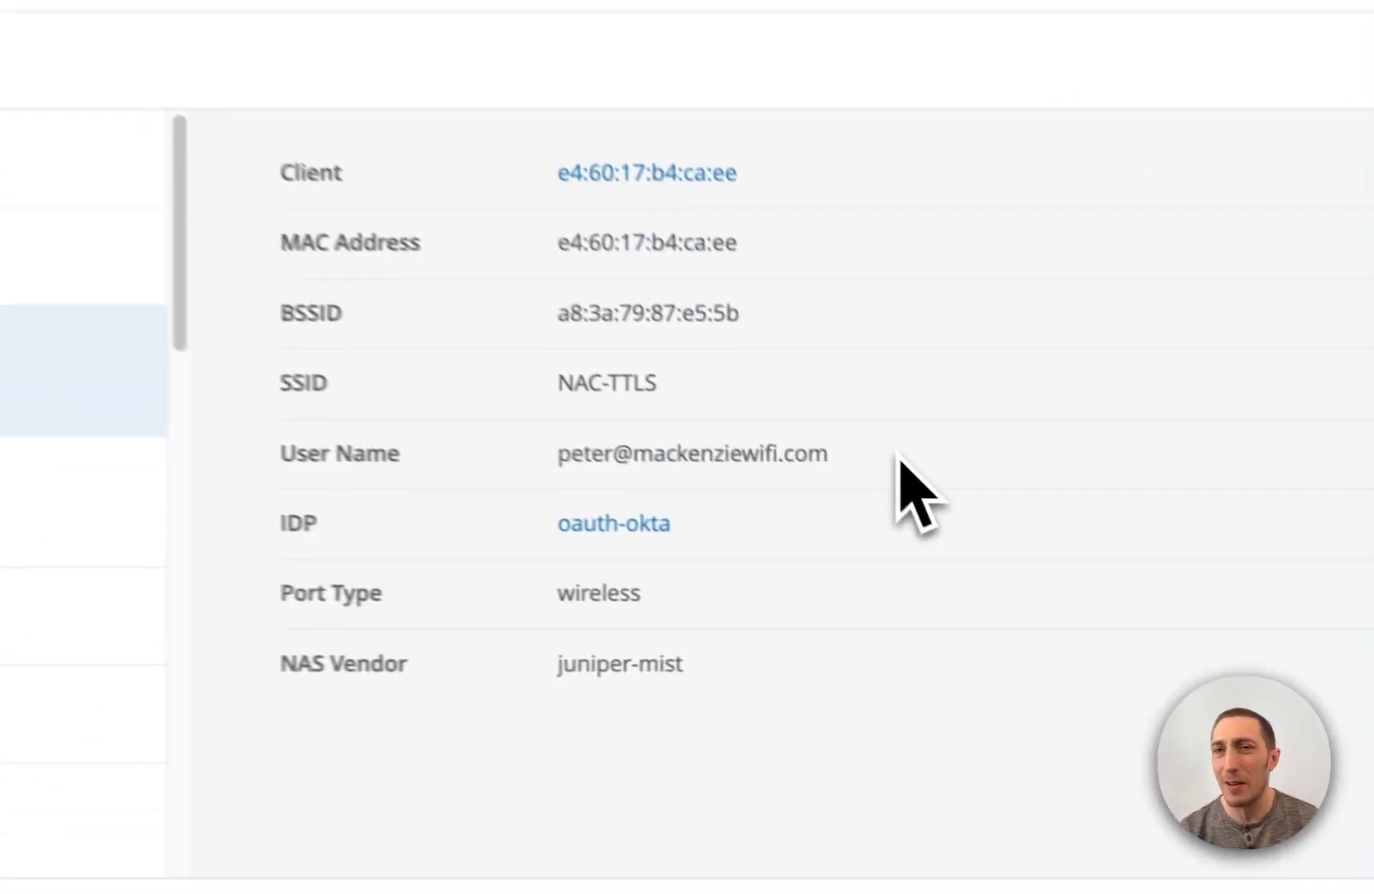
{"action": "left_click_drag", "start_coordinate": [1048, 577], "coordinate": [863, 574]}
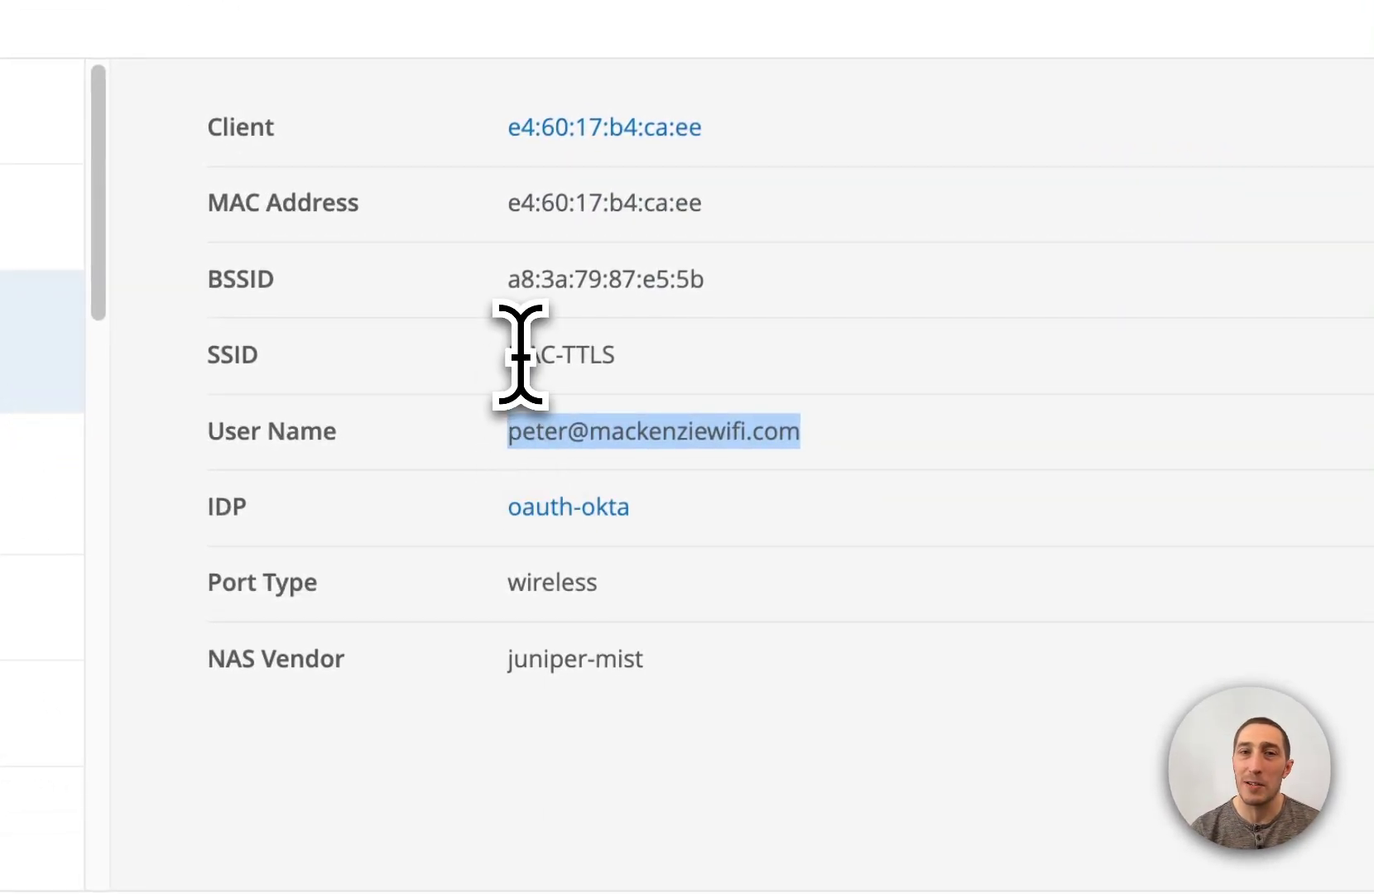
{"action": "left_click_drag", "start_coordinate": [510, 353], "coordinate": [627, 371]}
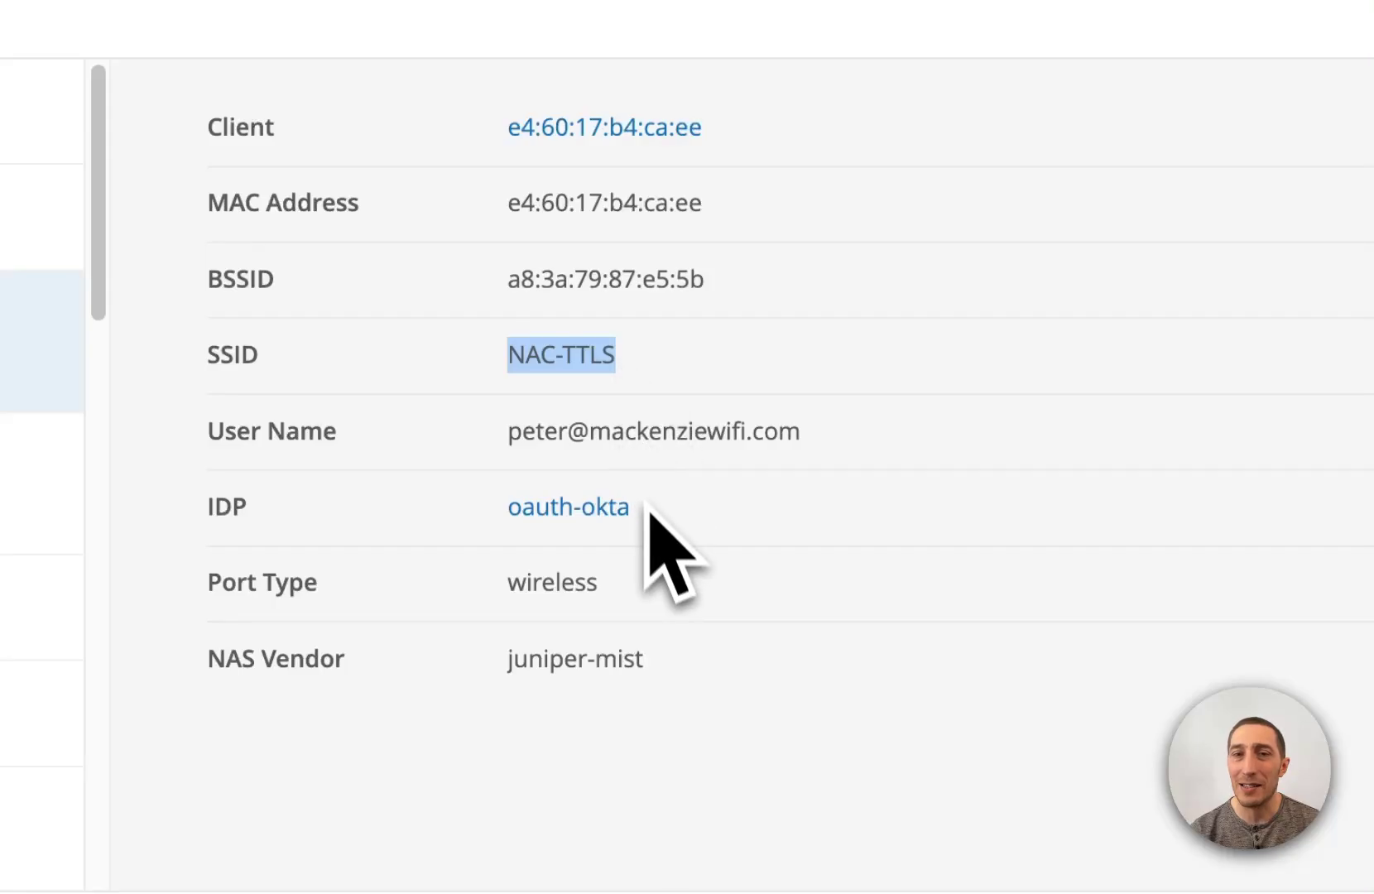
{"action": "left_click_drag", "start_coordinate": [634, 507], "coordinate": [479, 513]}
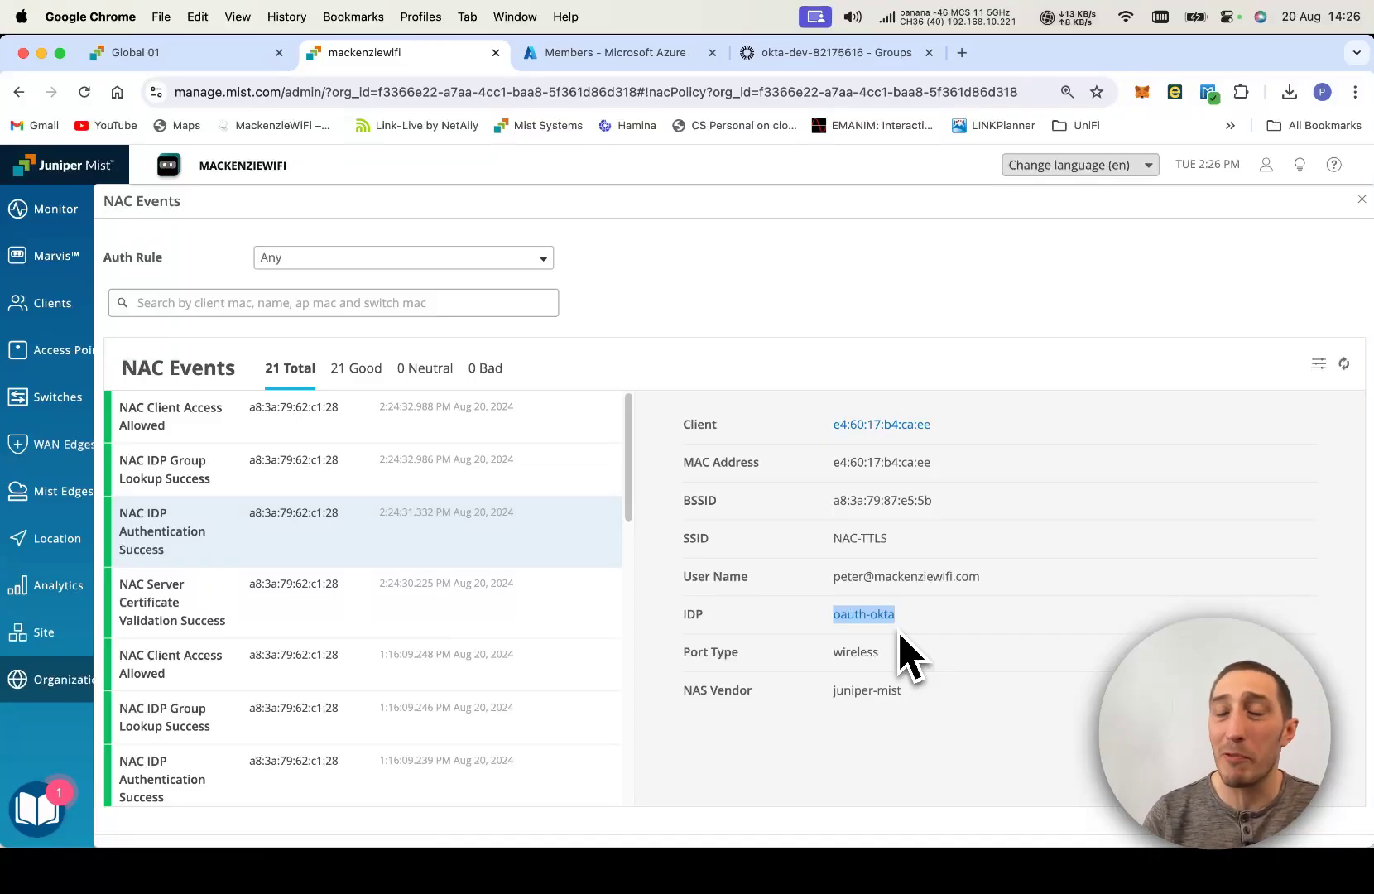
Expand the full list of IdP roles in the latest group lookup event and review the latest client access event's details.
{"action": "left_click", "coordinate": [323, 483]}
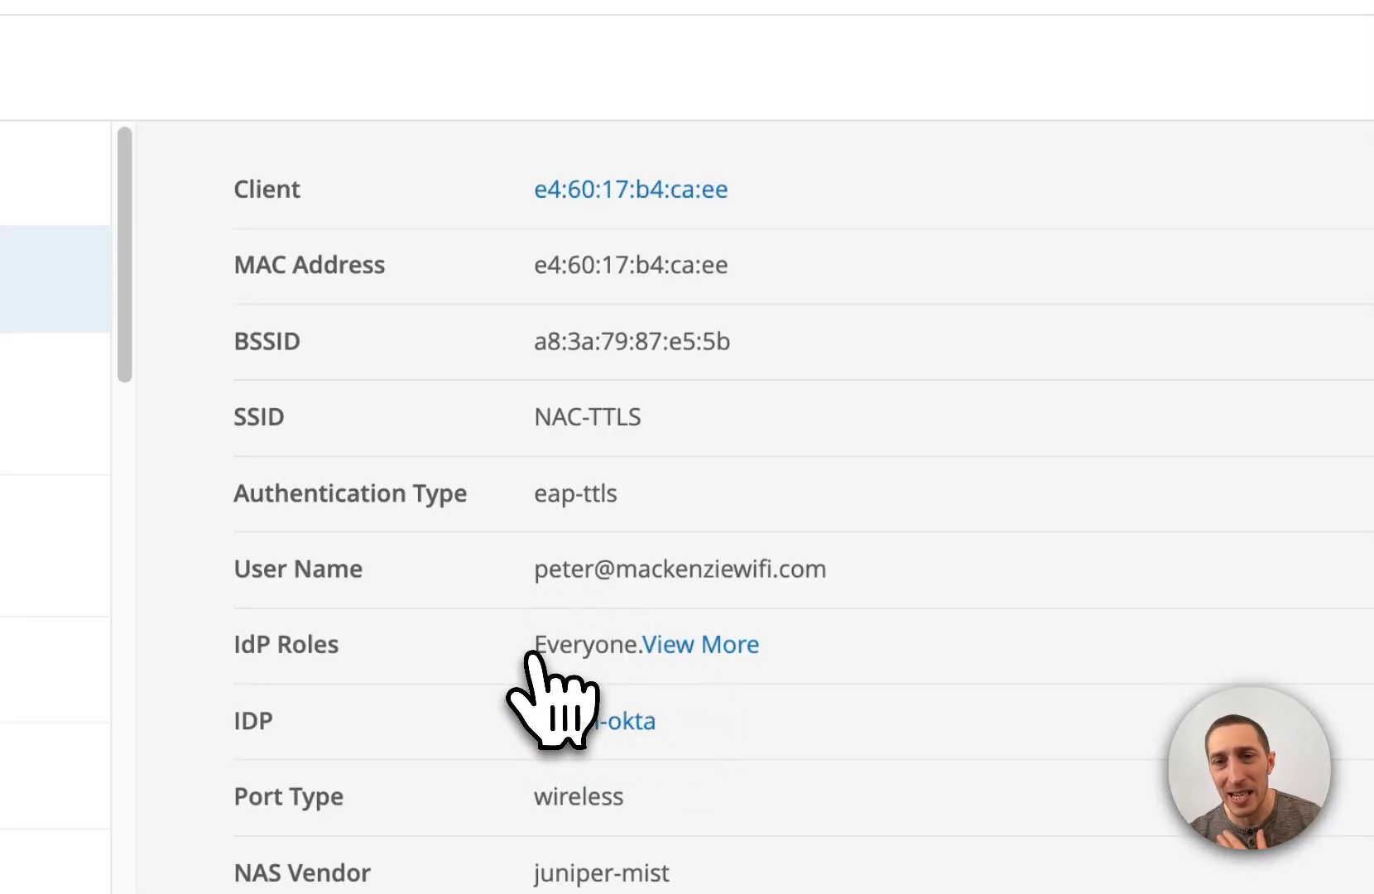
{"action": "left_click", "coordinate": [689, 654]}
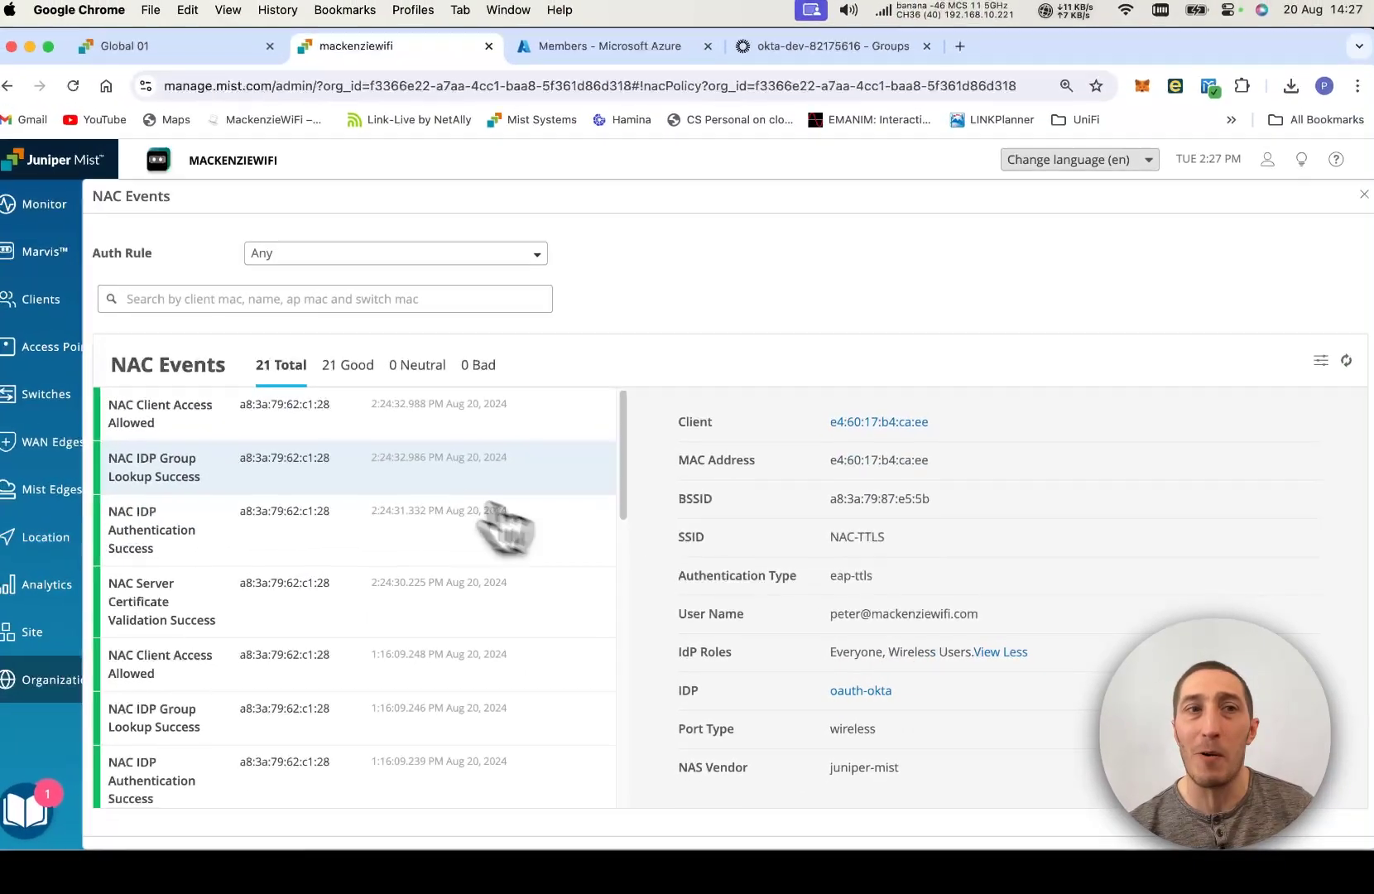
{"action": "left_click", "coordinate": [243, 423]}
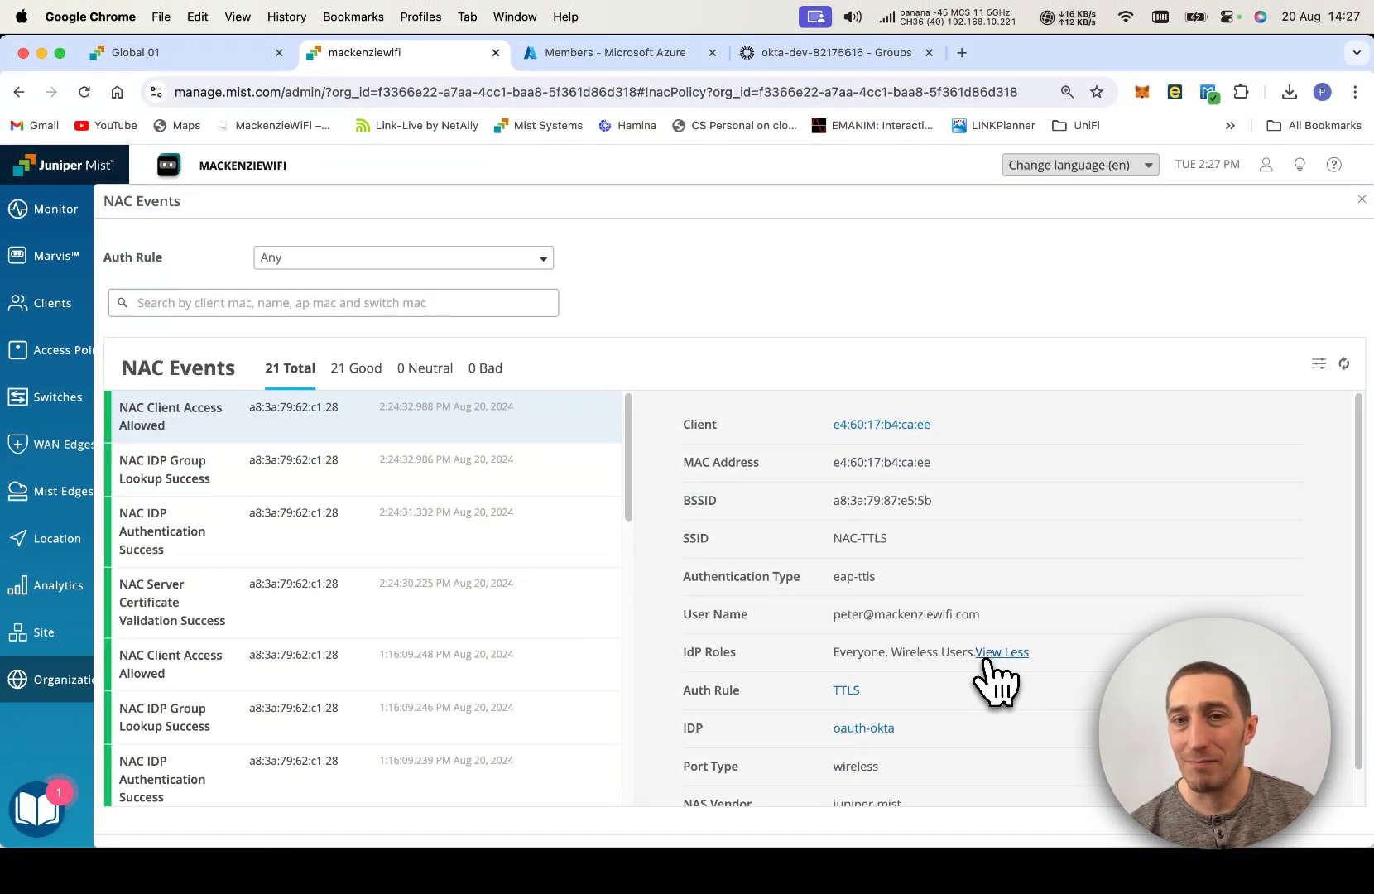
{"action": "scroll", "coordinate": [987, 660], "scroll_direction": "down", "scroll_amount": 1}
{"action": "scroll", "coordinate": [987, 659], "scroll_direction": "up", "scroll_amount": 1}
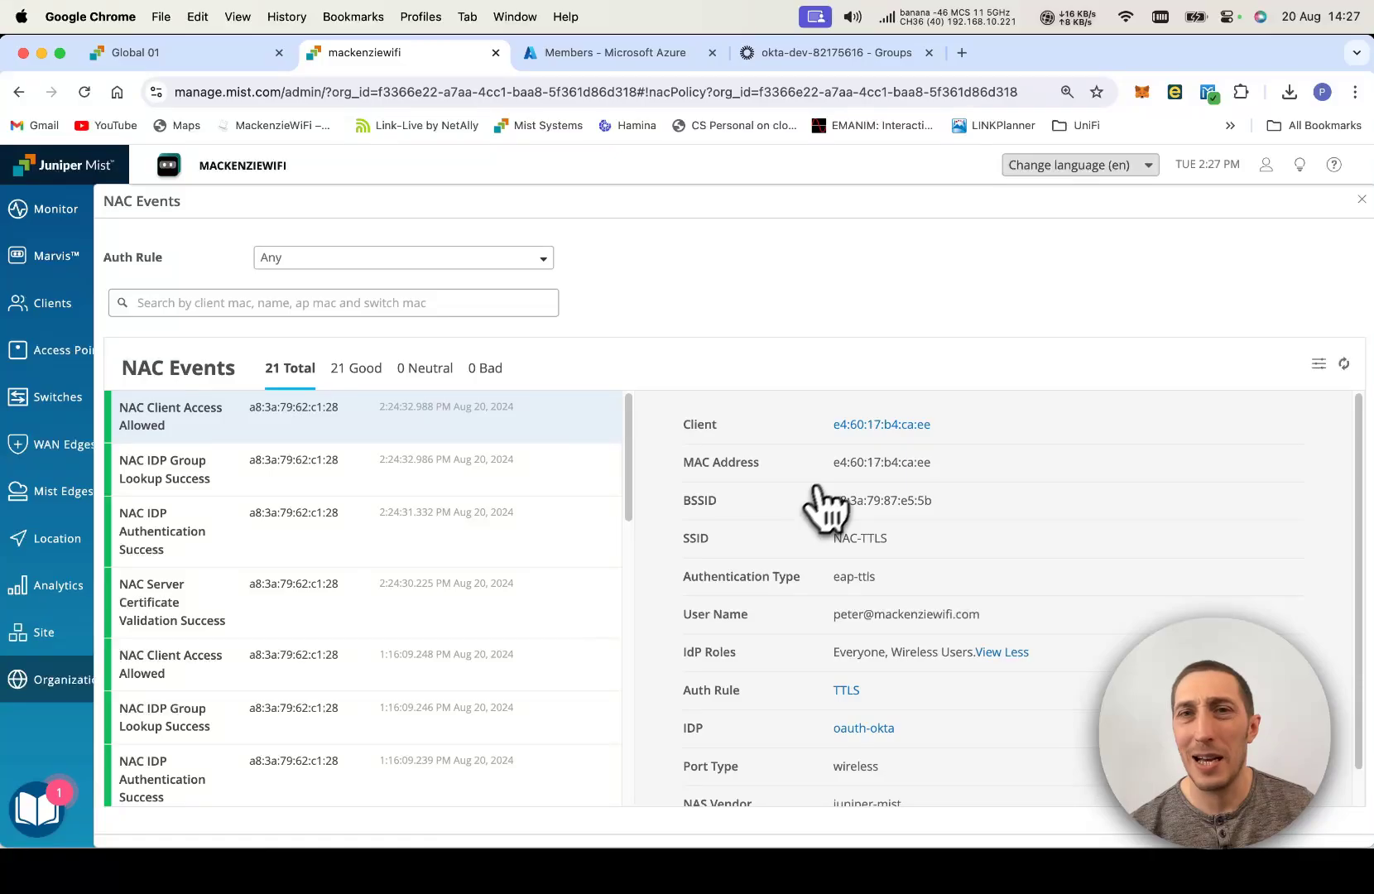
Open the client's insights page from the event and examine the NAC entries among its client events.
{"action": "left_click", "coordinate": [869, 427]}
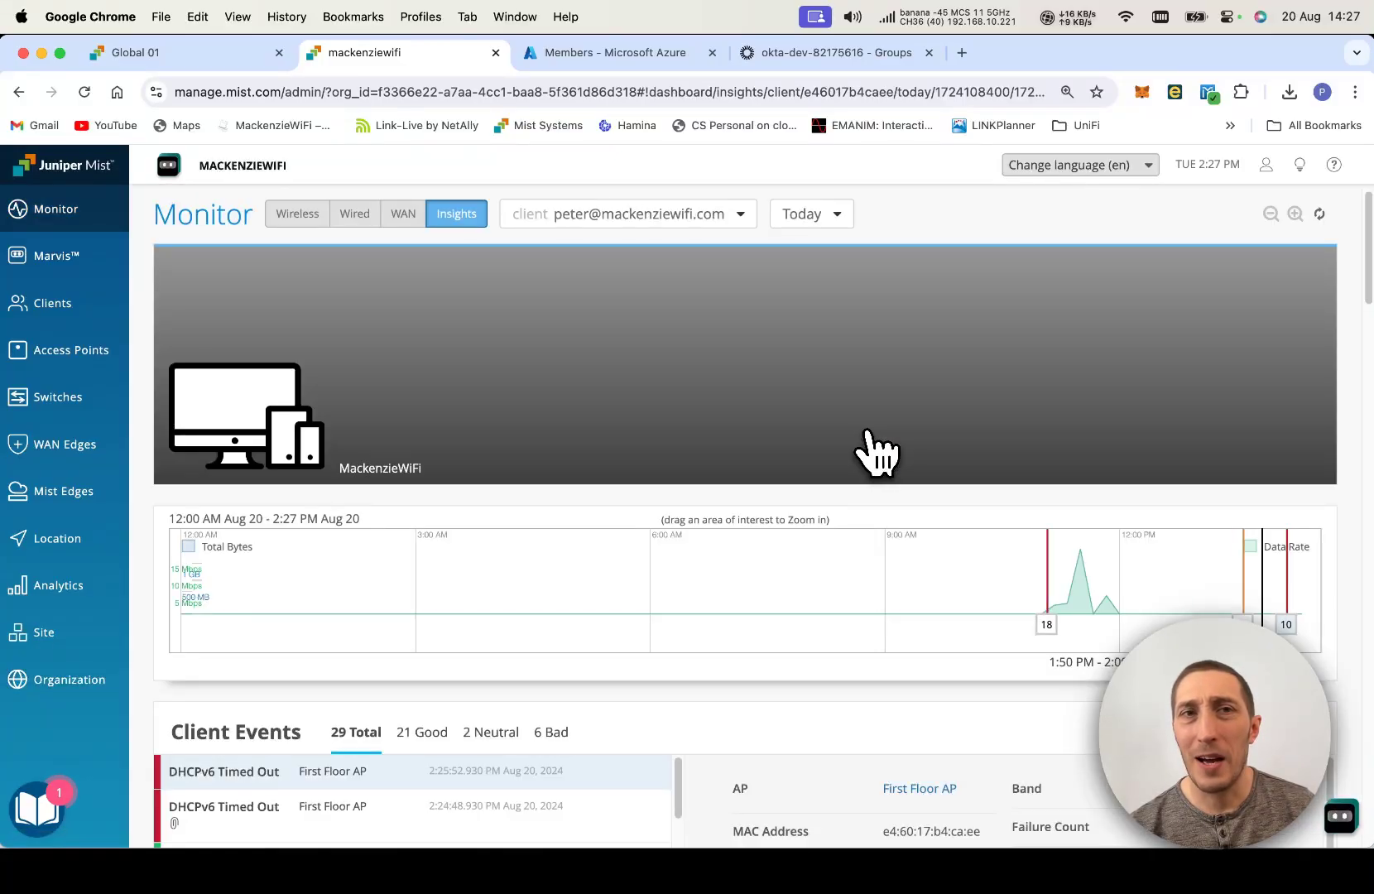
{"action": "scroll", "coordinate": [654, 414], "scroll_direction": "down", "scroll_amount": 5}
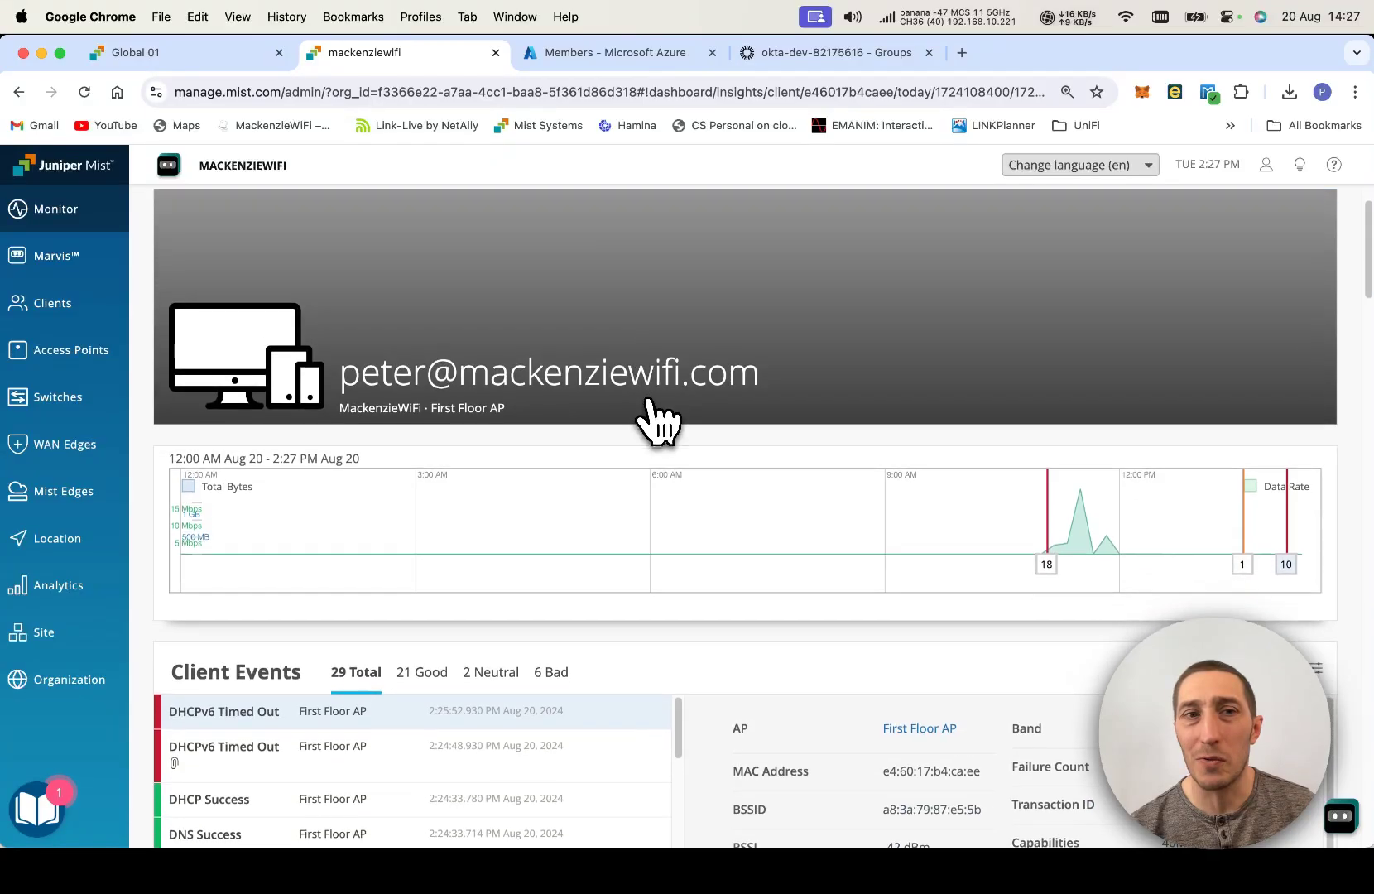
{"action": "scroll", "coordinate": [660, 422], "scroll_direction": "down", "scroll_amount": 5}
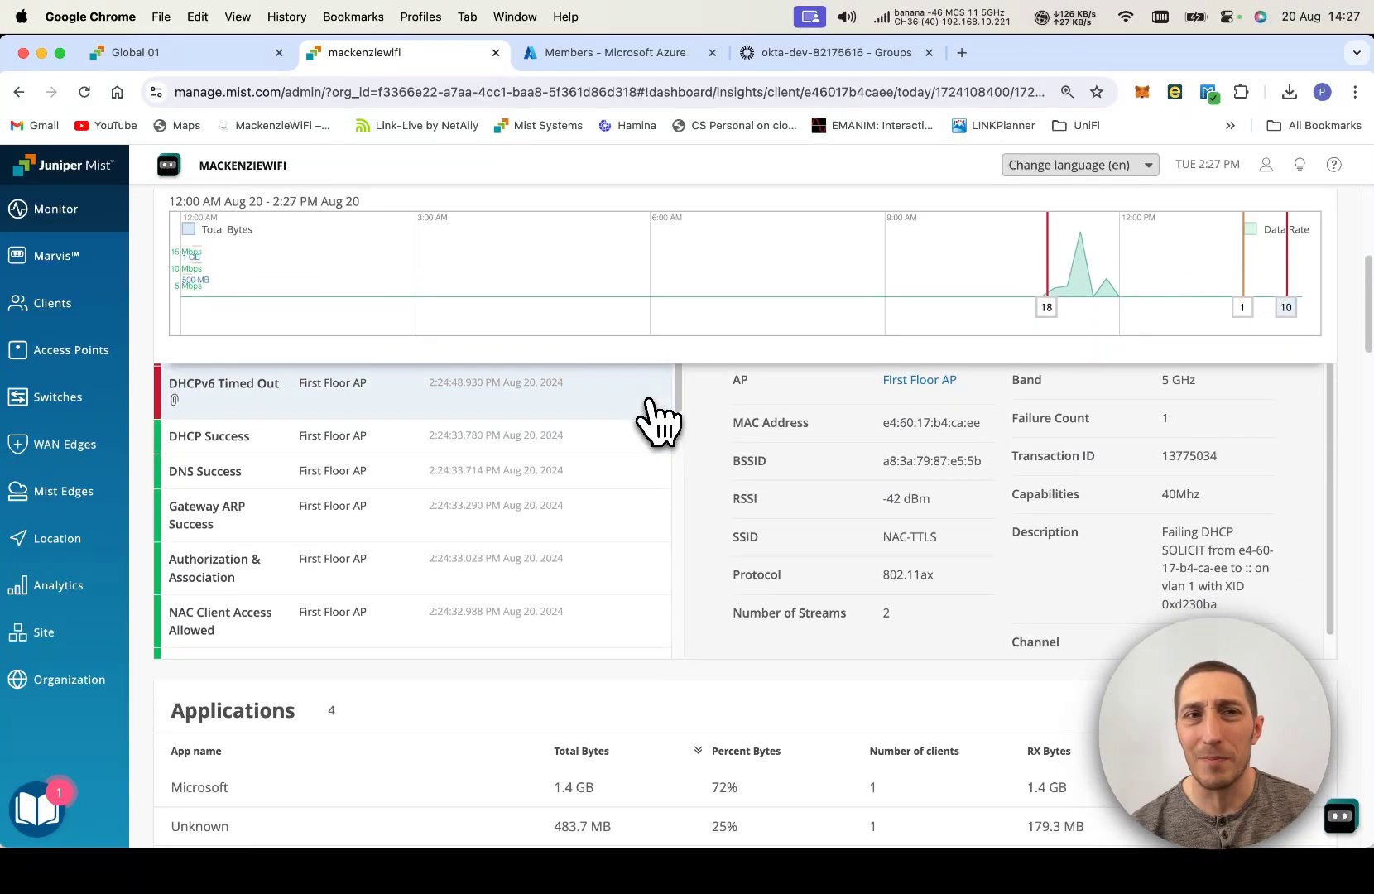
{"action": "scroll", "coordinate": [659, 419], "scroll_direction": "down", "scroll_amount": 3}
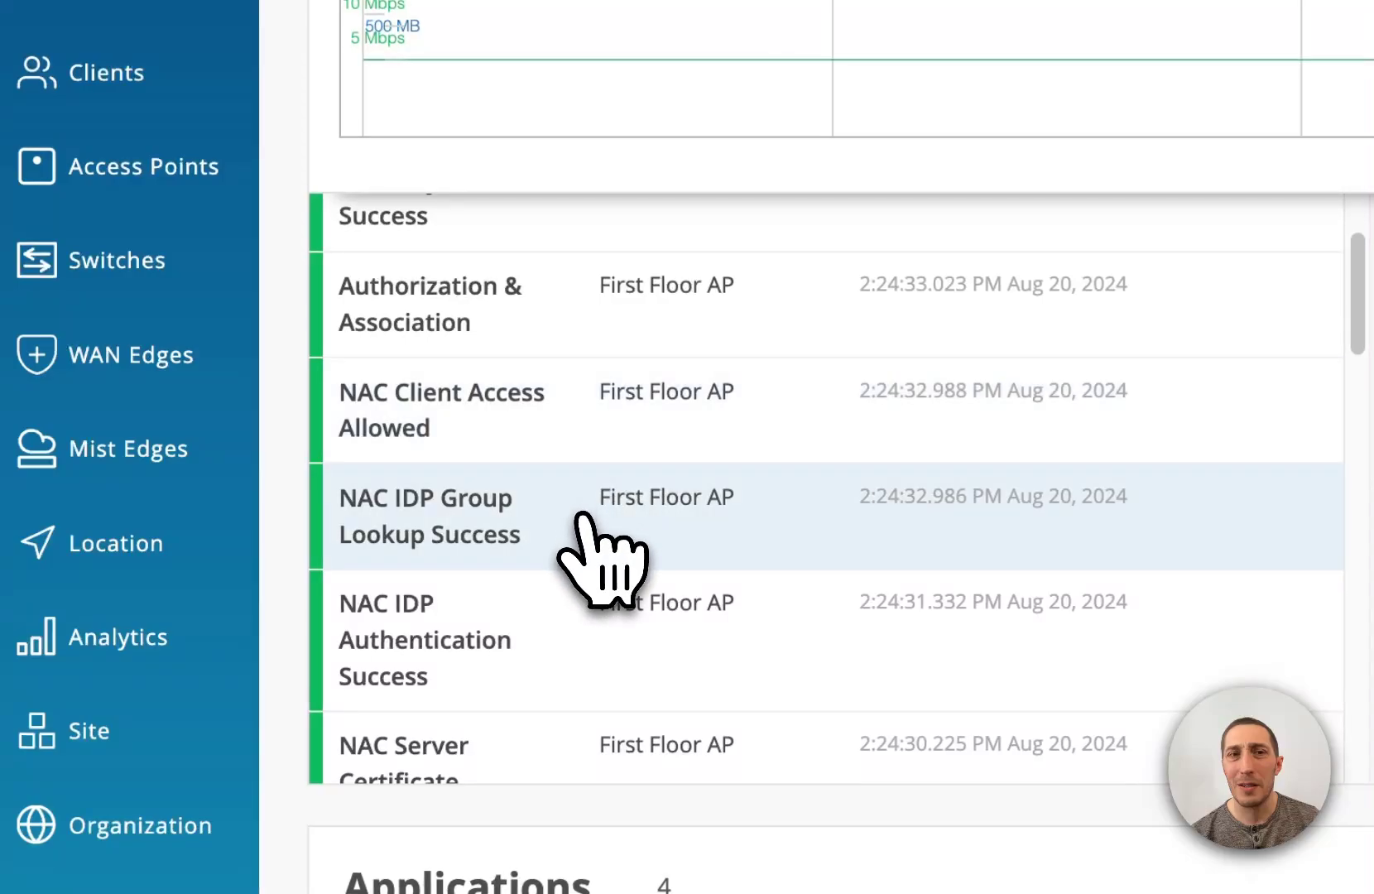
{"action": "scroll", "coordinate": [563, 646], "scroll_direction": "down", "scroll_amount": 2}
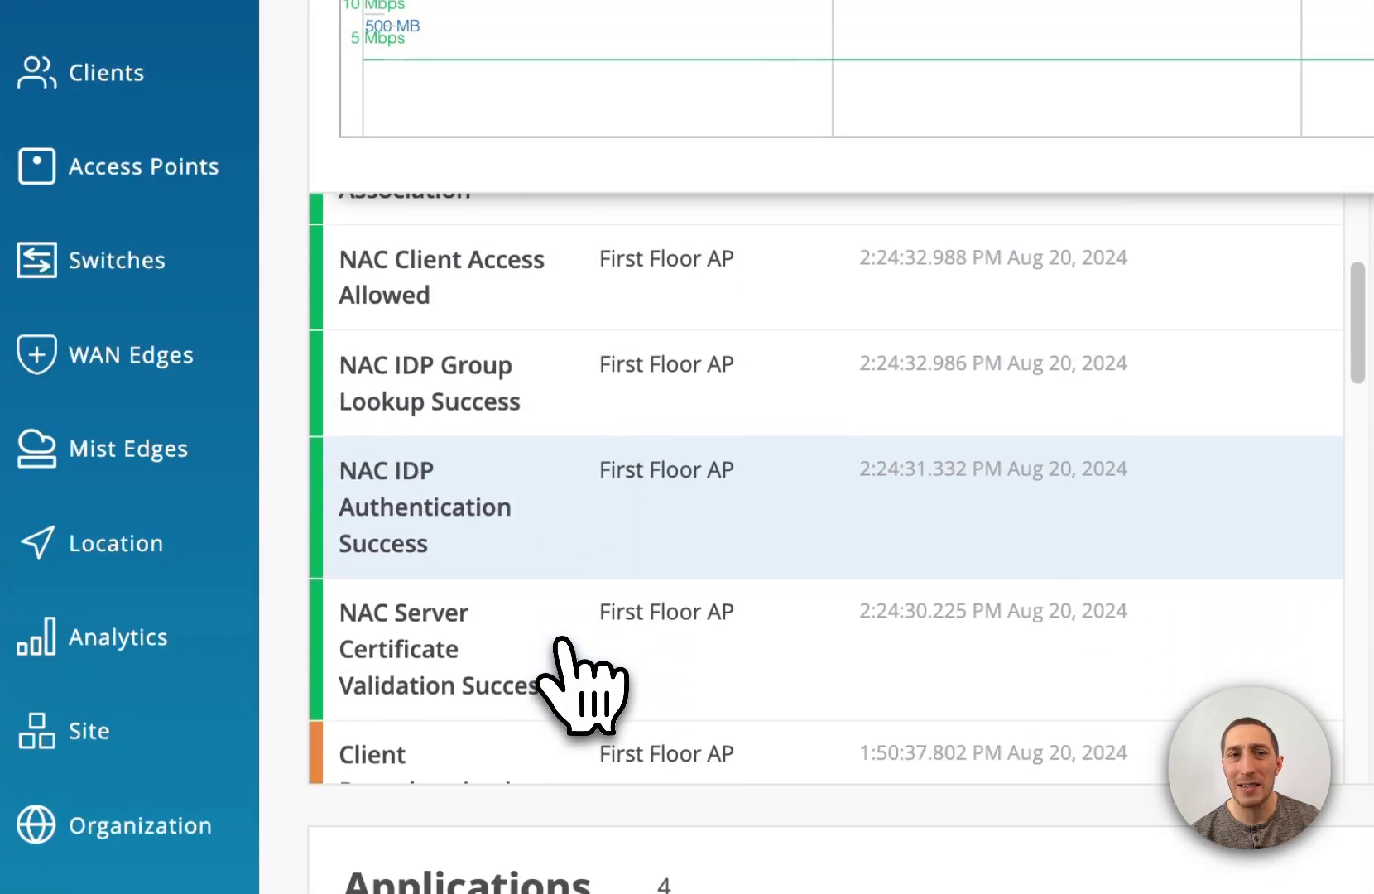
{"action": "scroll", "coordinate": [563, 646], "scroll_direction": "up", "scroll_amount": 3}
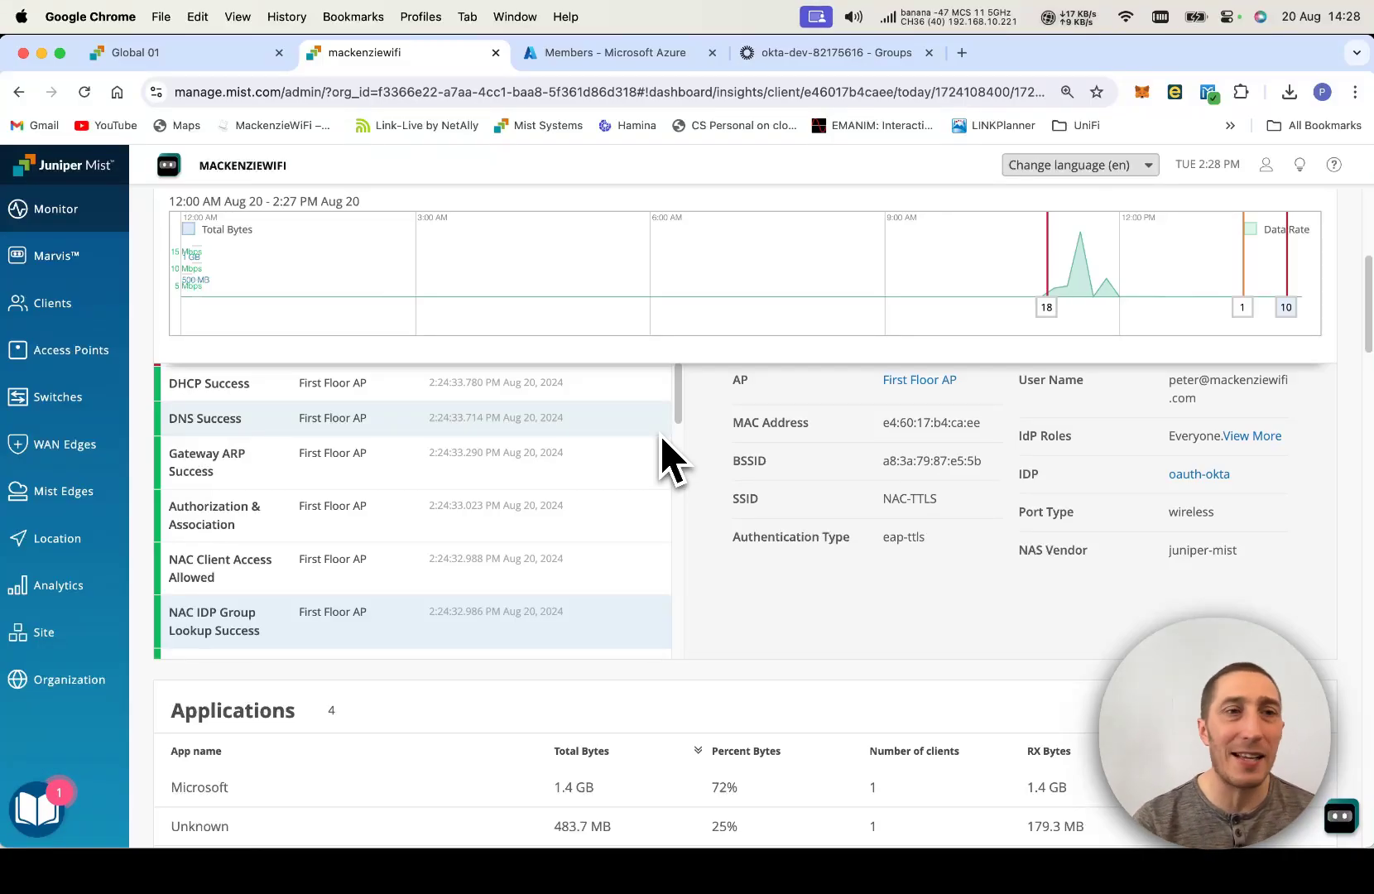
Return to the organization's auth policies and show the NAC events to review the newest entries.
{"action": "mouse_move", "coordinate": [50, 631]}
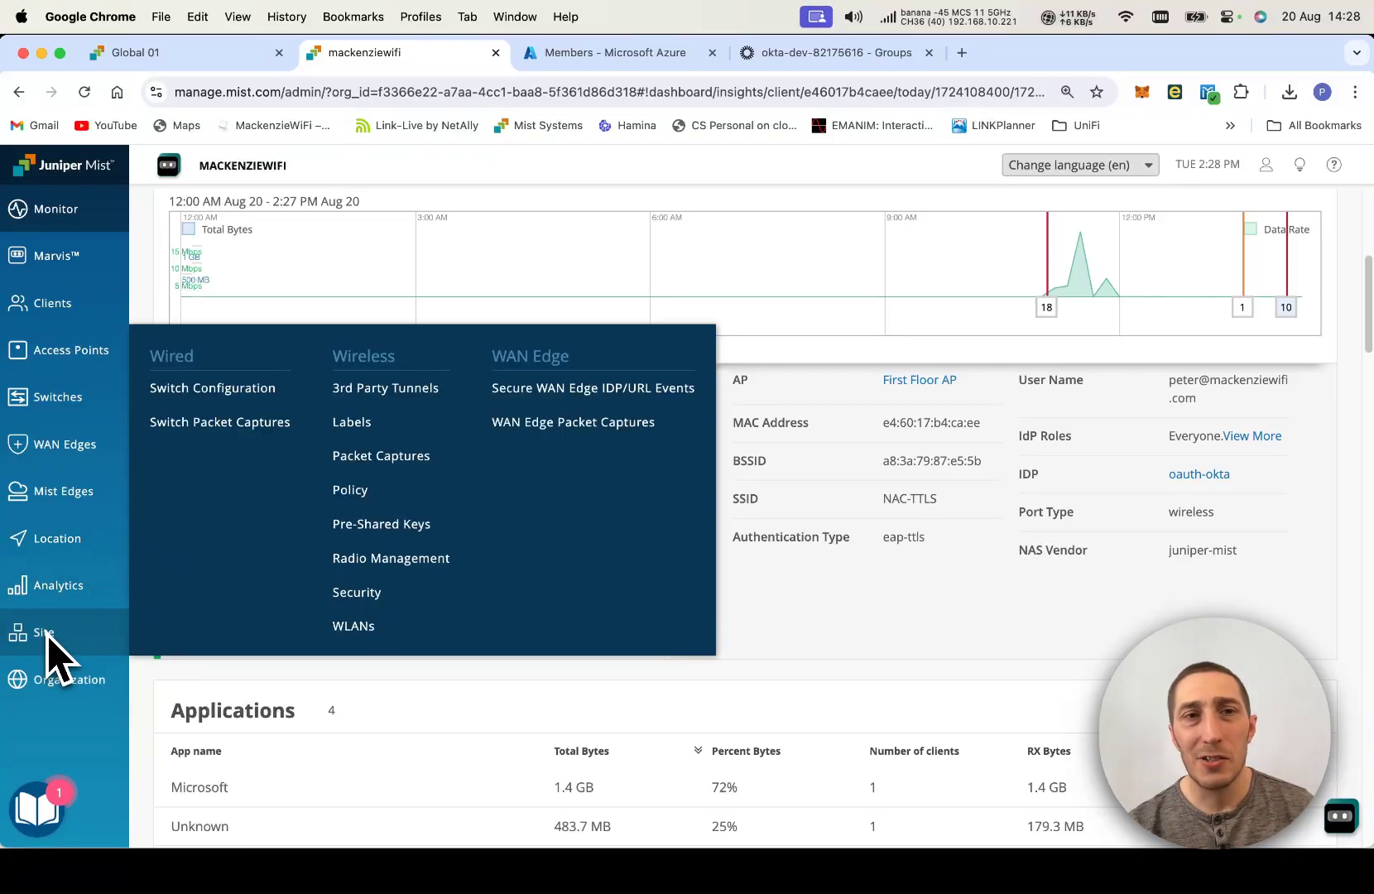
{"action": "mouse_move", "coordinate": [61, 688]}
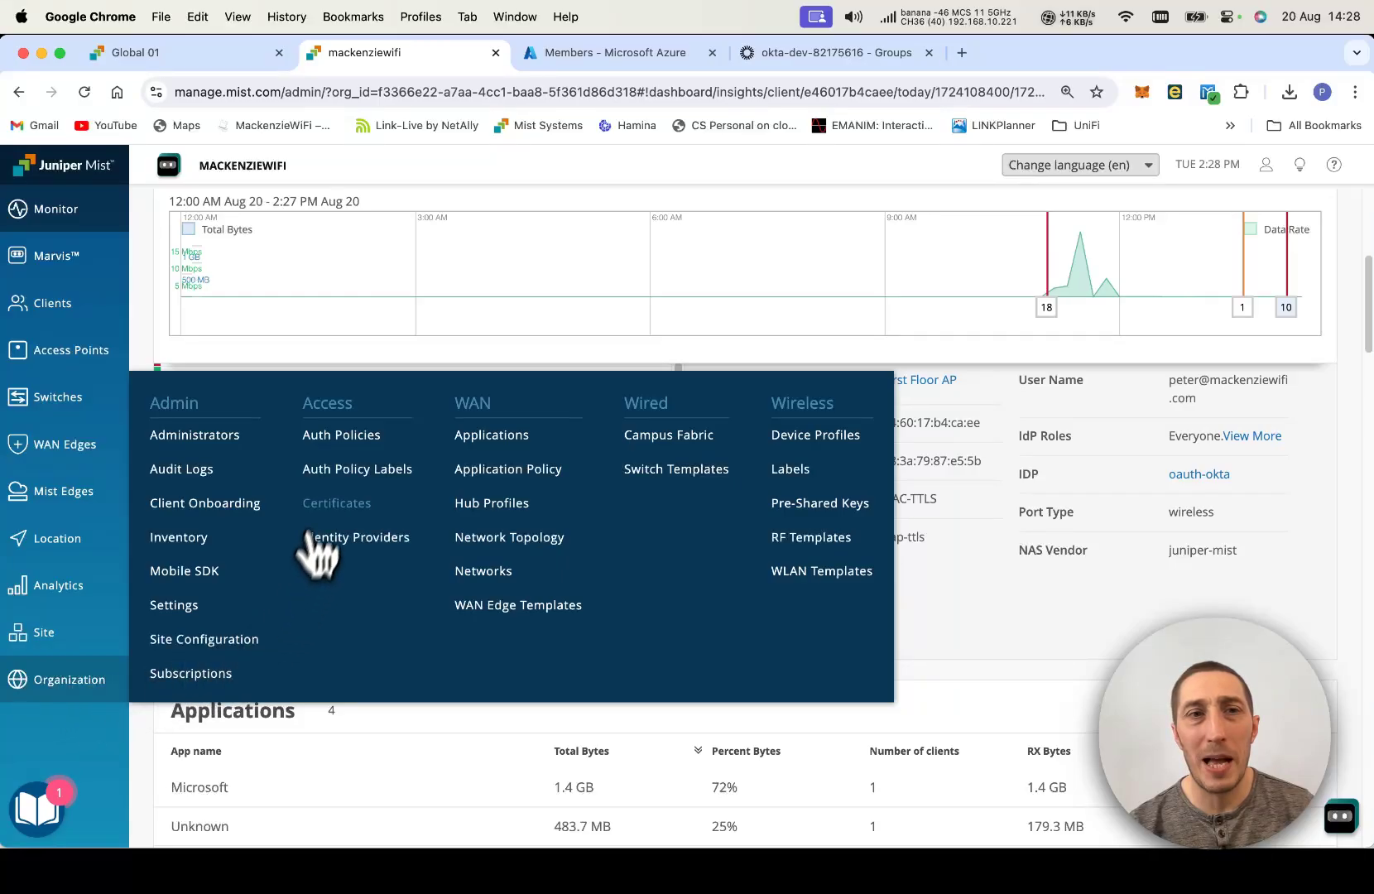
{"action": "left_click", "coordinate": [335, 445]}
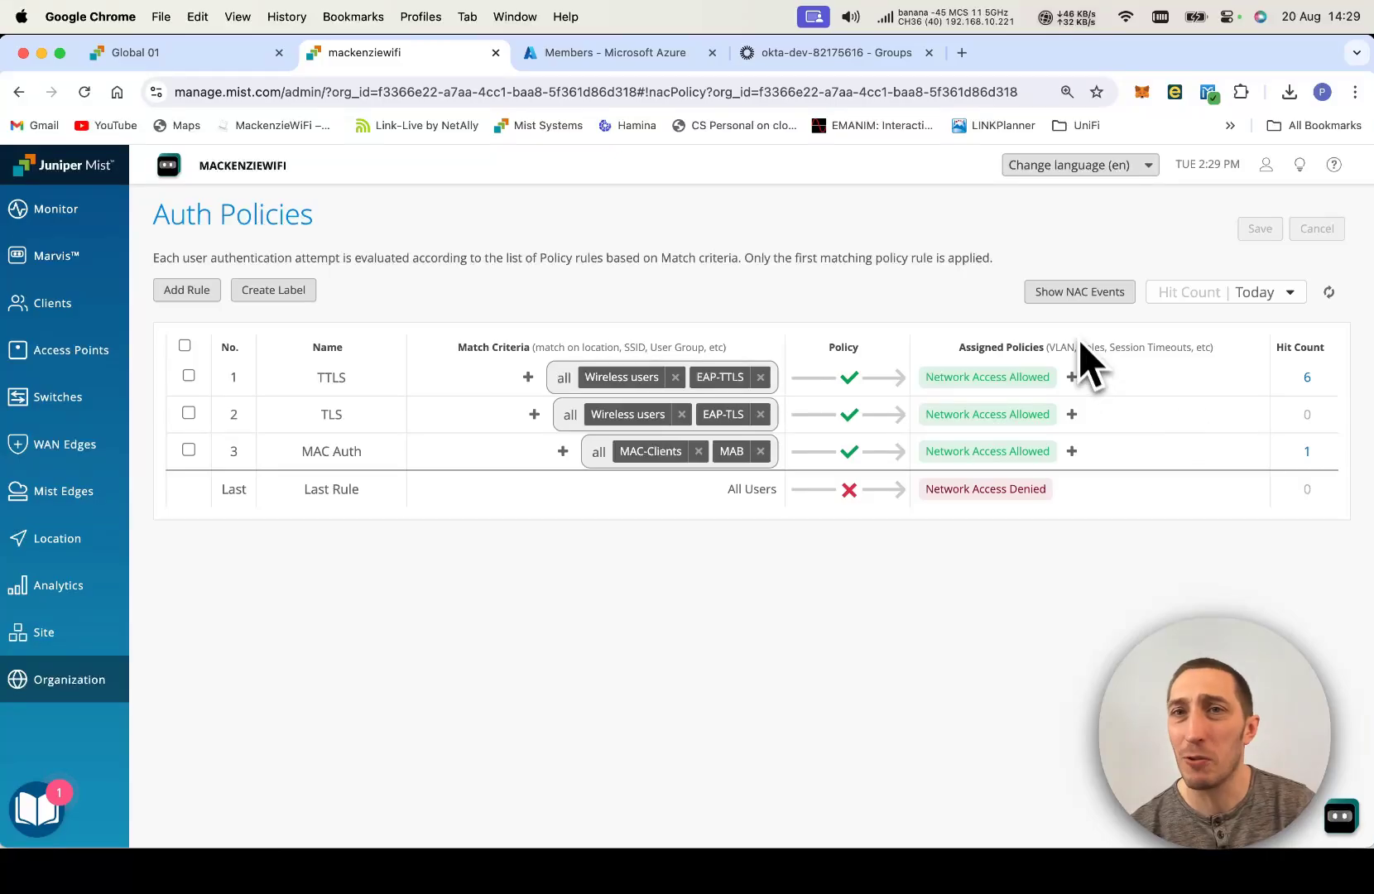
{"action": "left_click", "coordinate": [1076, 295]}
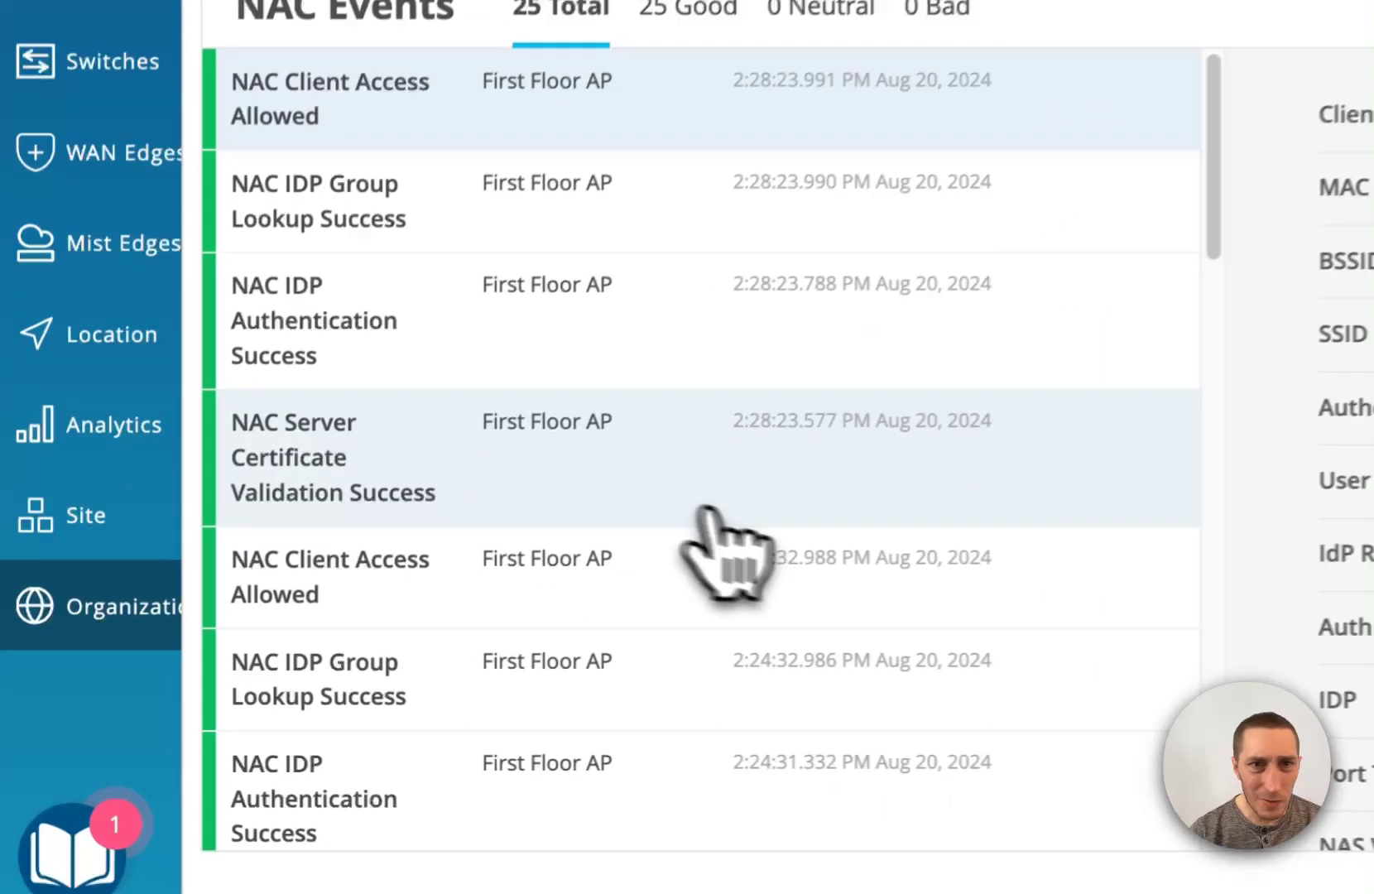
{"action": "scroll", "coordinate": [381, 629], "scroll_direction": "down", "scroll_amount": 1}
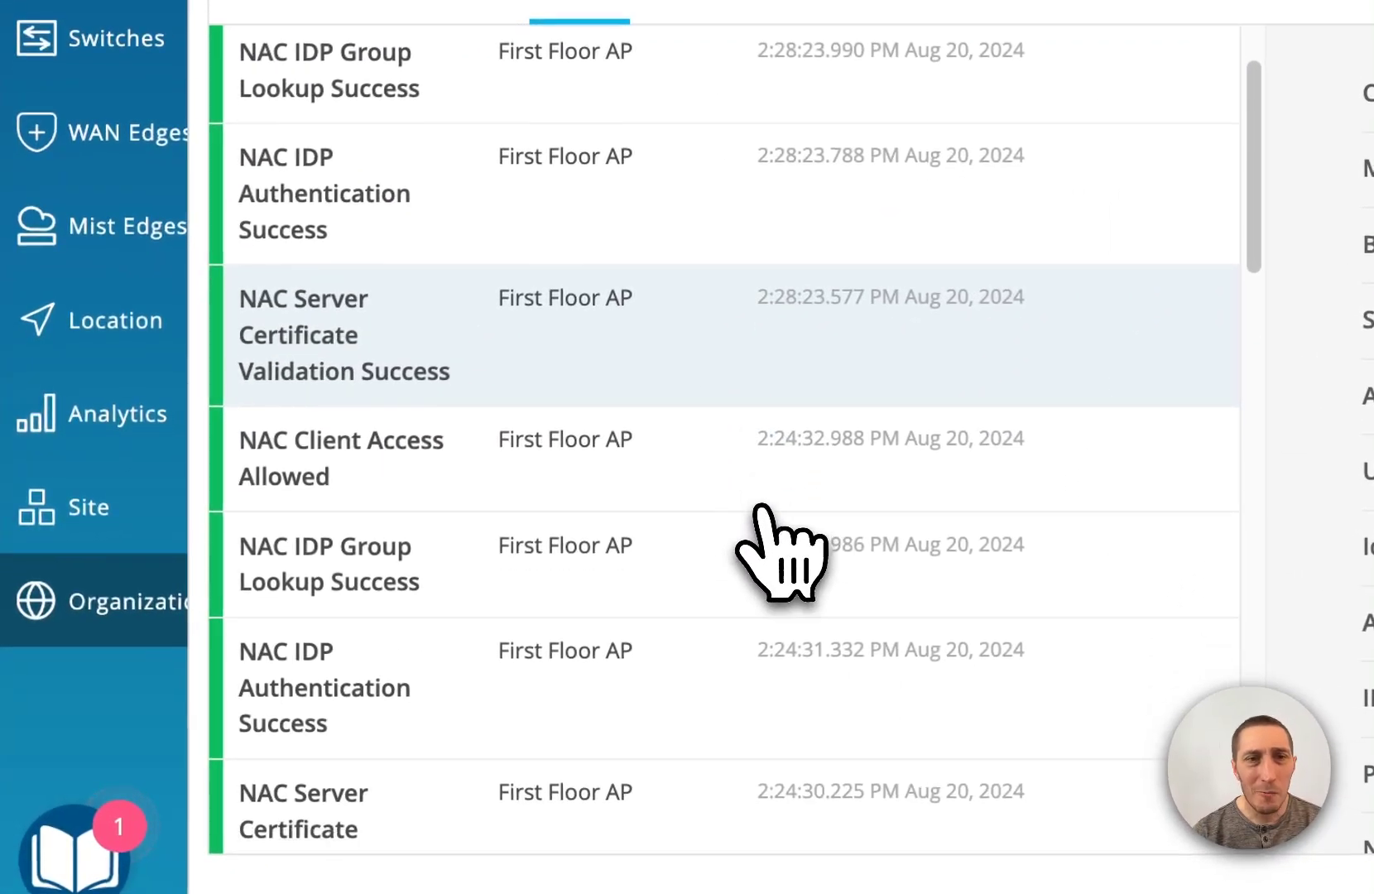
{"action": "scroll", "coordinate": [760, 507], "scroll_direction": "down", "scroll_amount": 1}
{"action": "scroll", "coordinate": [767, 406], "scroll_direction": "up", "scroll_amount": 2}
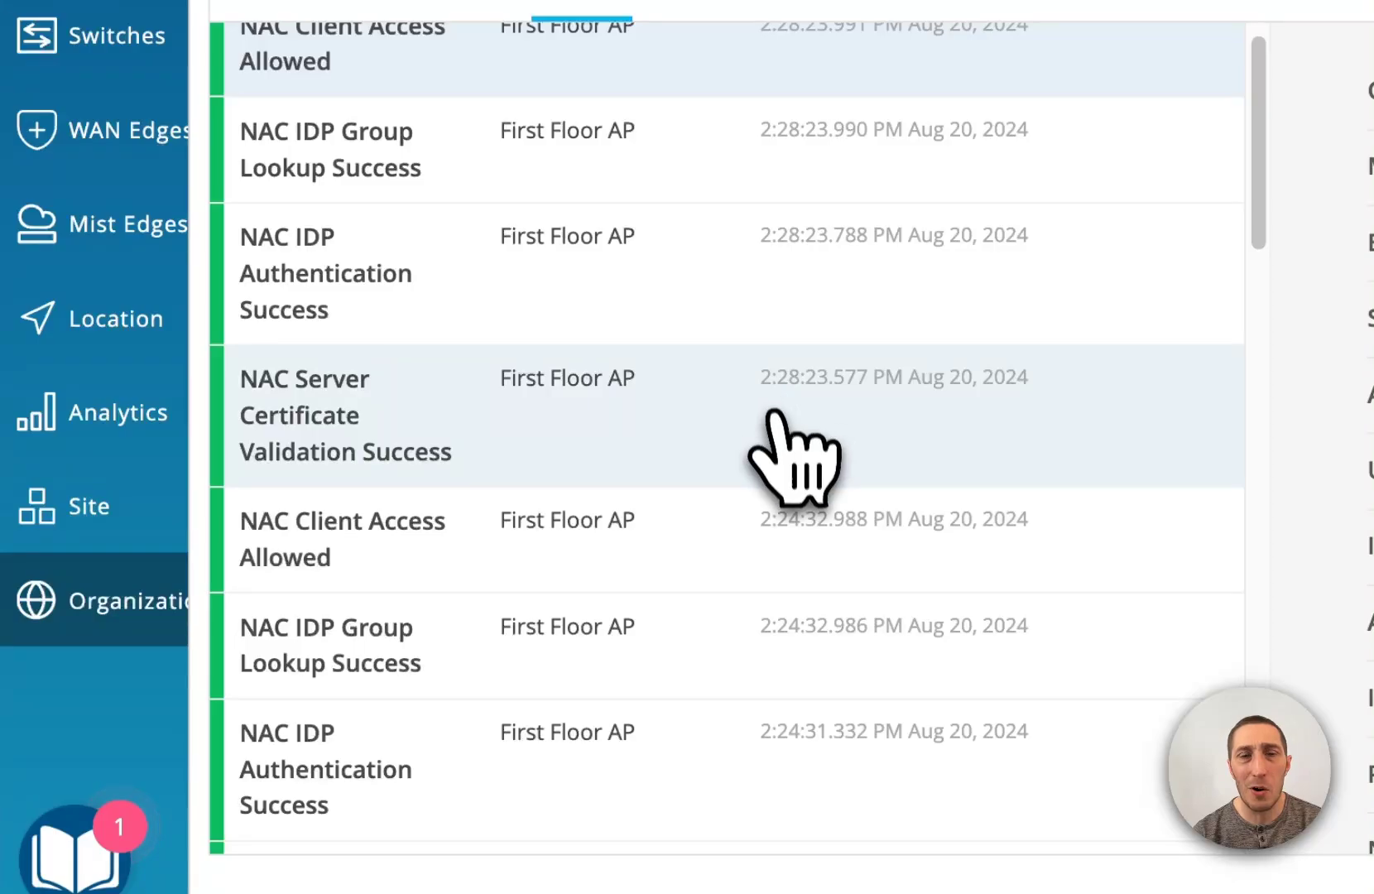
{"action": "scroll", "coordinate": [795, 456], "scroll_direction": "up", "scroll_amount": 1}
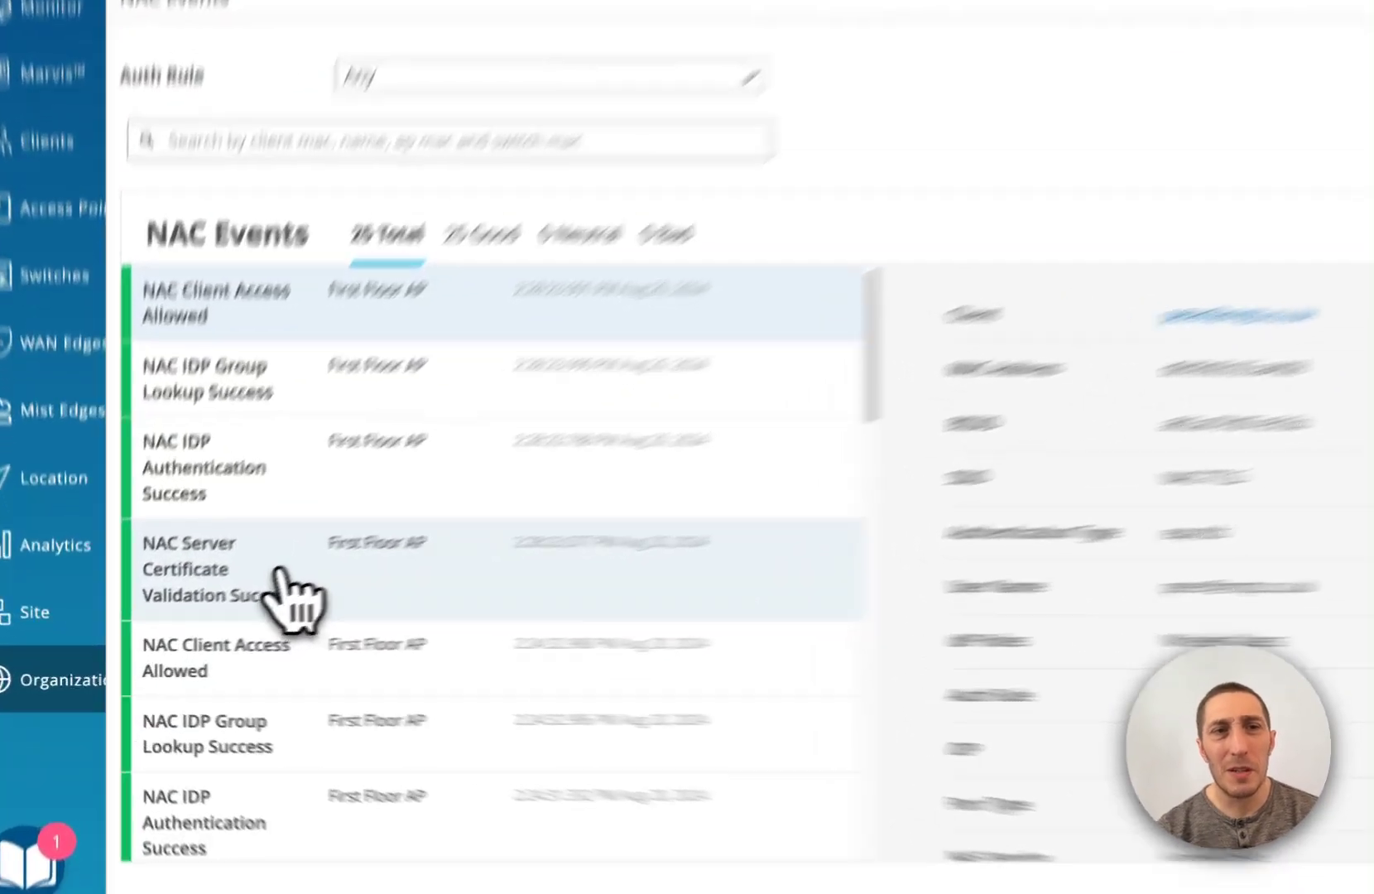
Inspect the newest client's certificate validation, IDP authentication, group lookup and access events, highlighting its IdP role, and close the NAC events.
{"action": "left_click", "coordinate": [231, 621]}
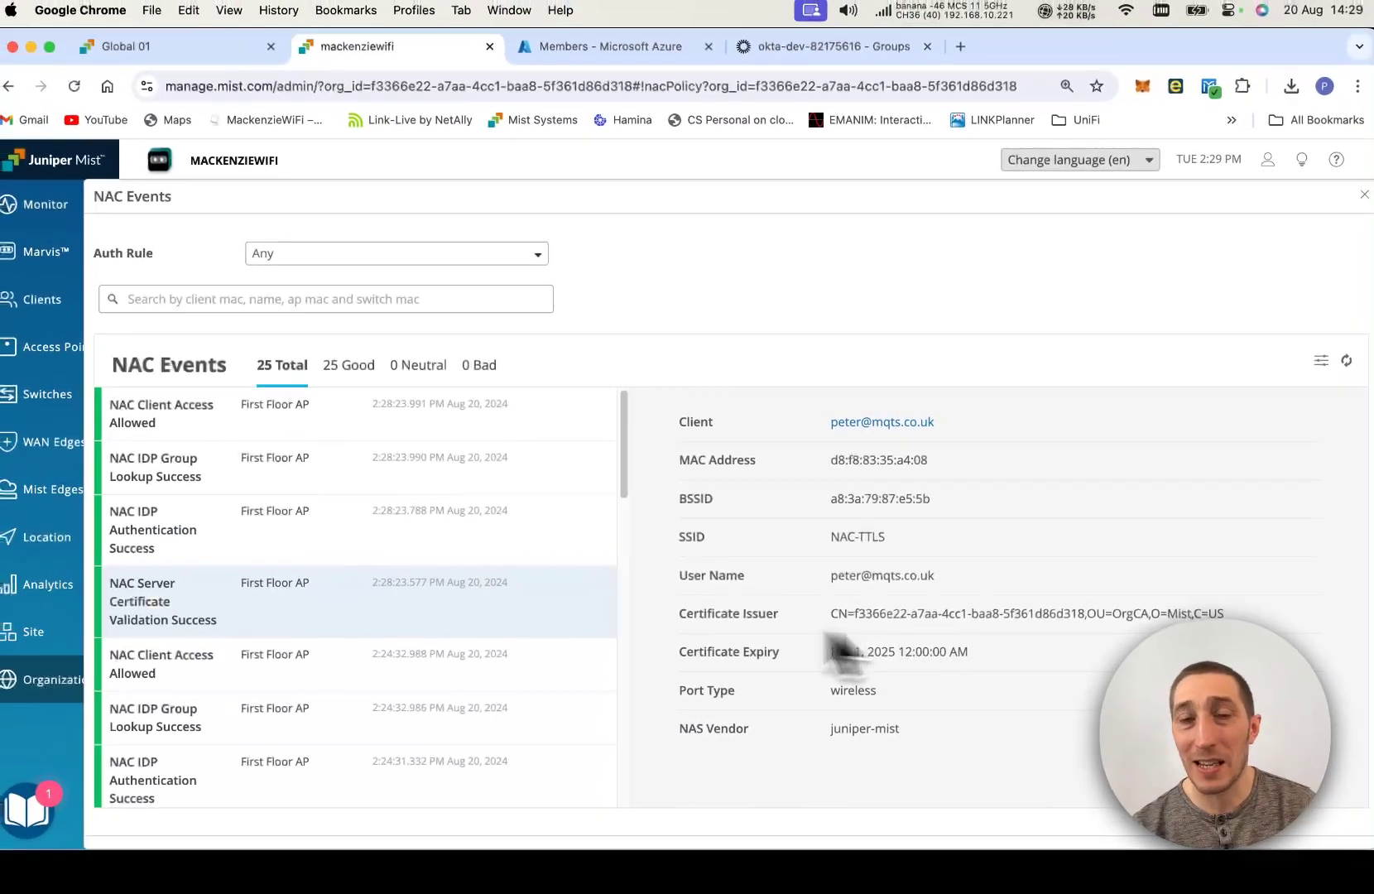
{"action": "left_click", "coordinate": [222, 540]}
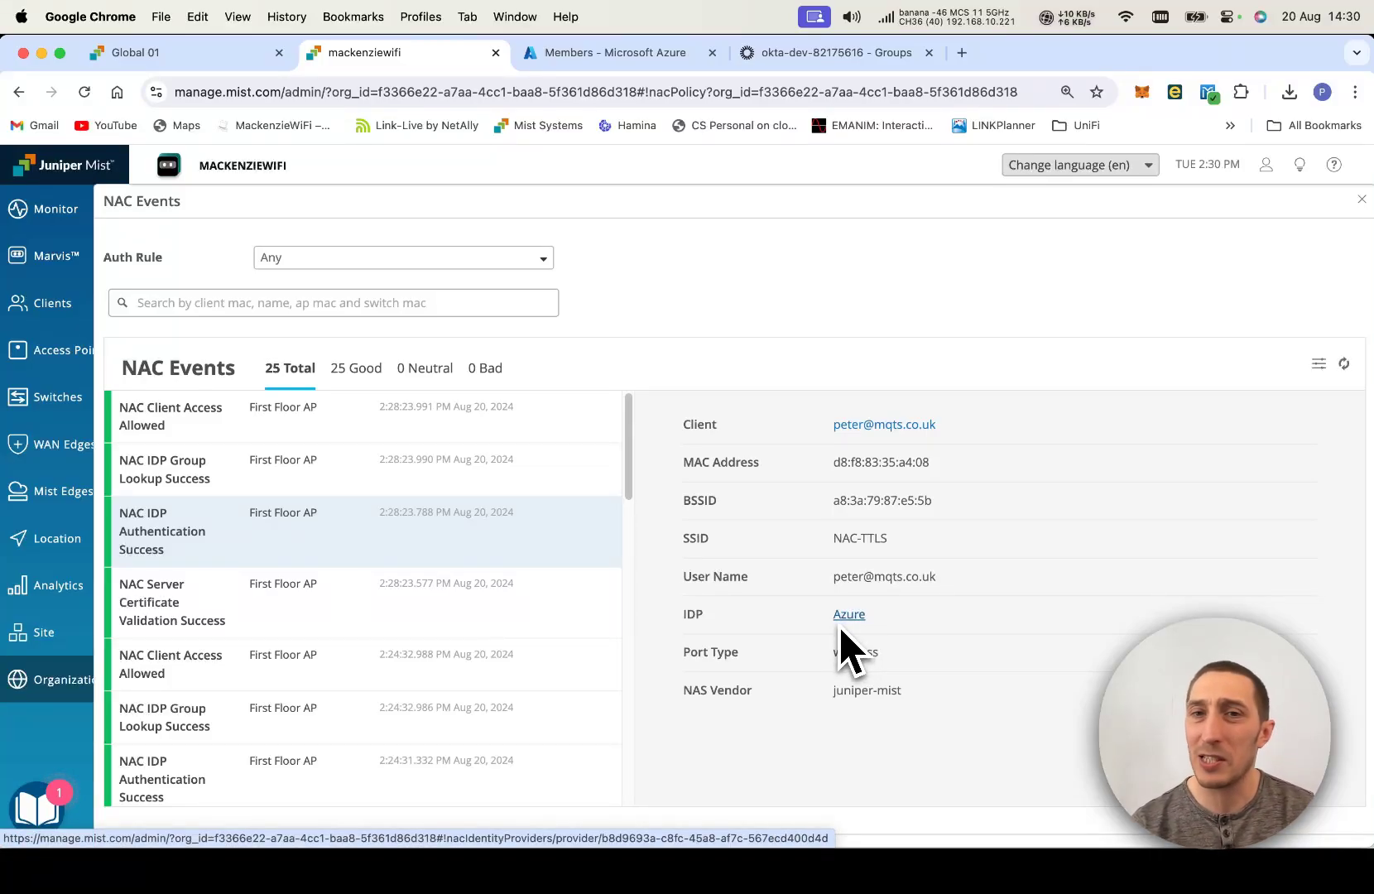
{"action": "left_click", "coordinate": [244, 485]}
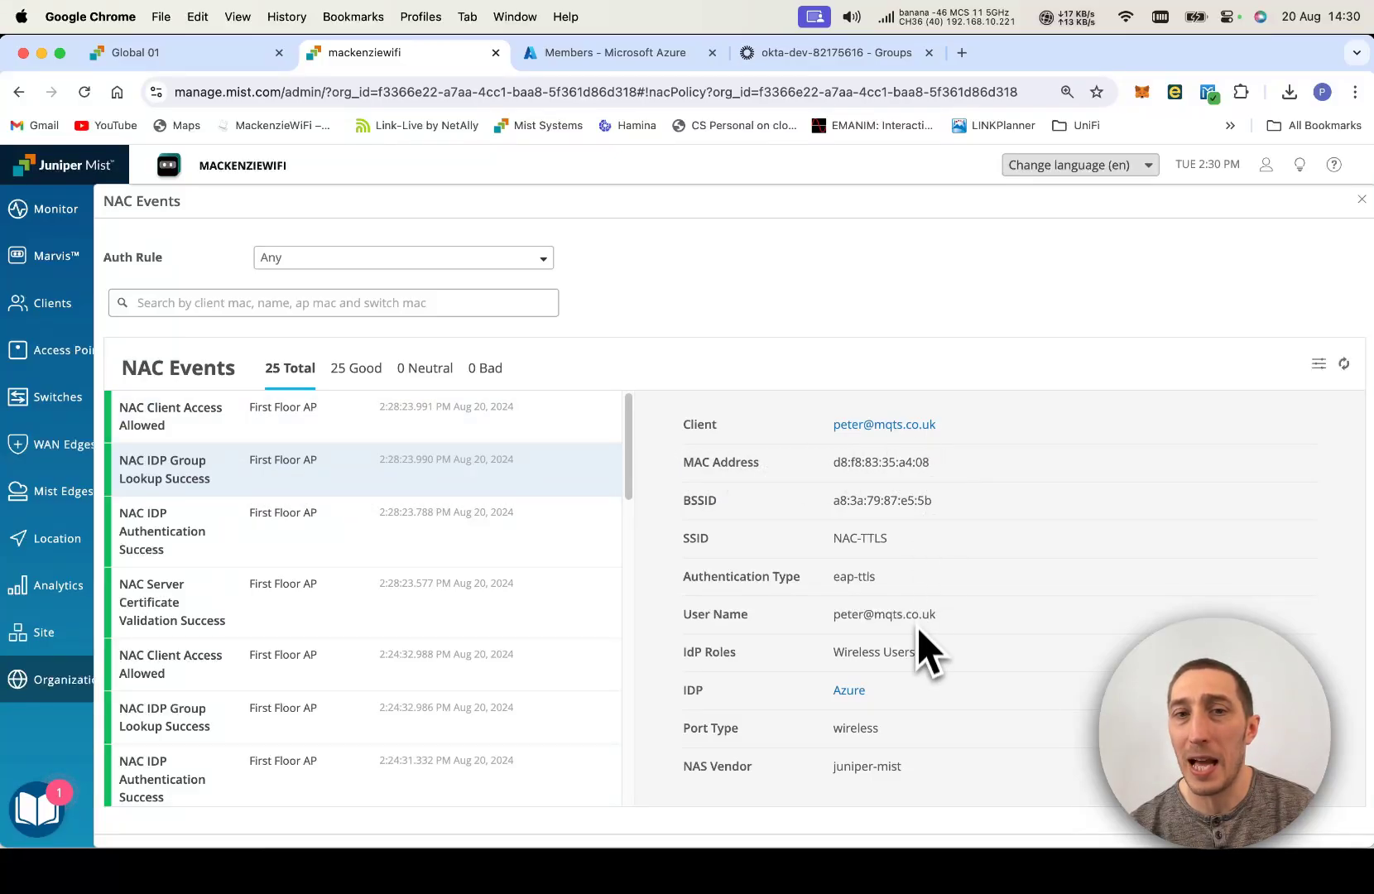
{"action": "left_click_drag", "start_coordinate": [909, 652], "coordinate": [827, 654]}
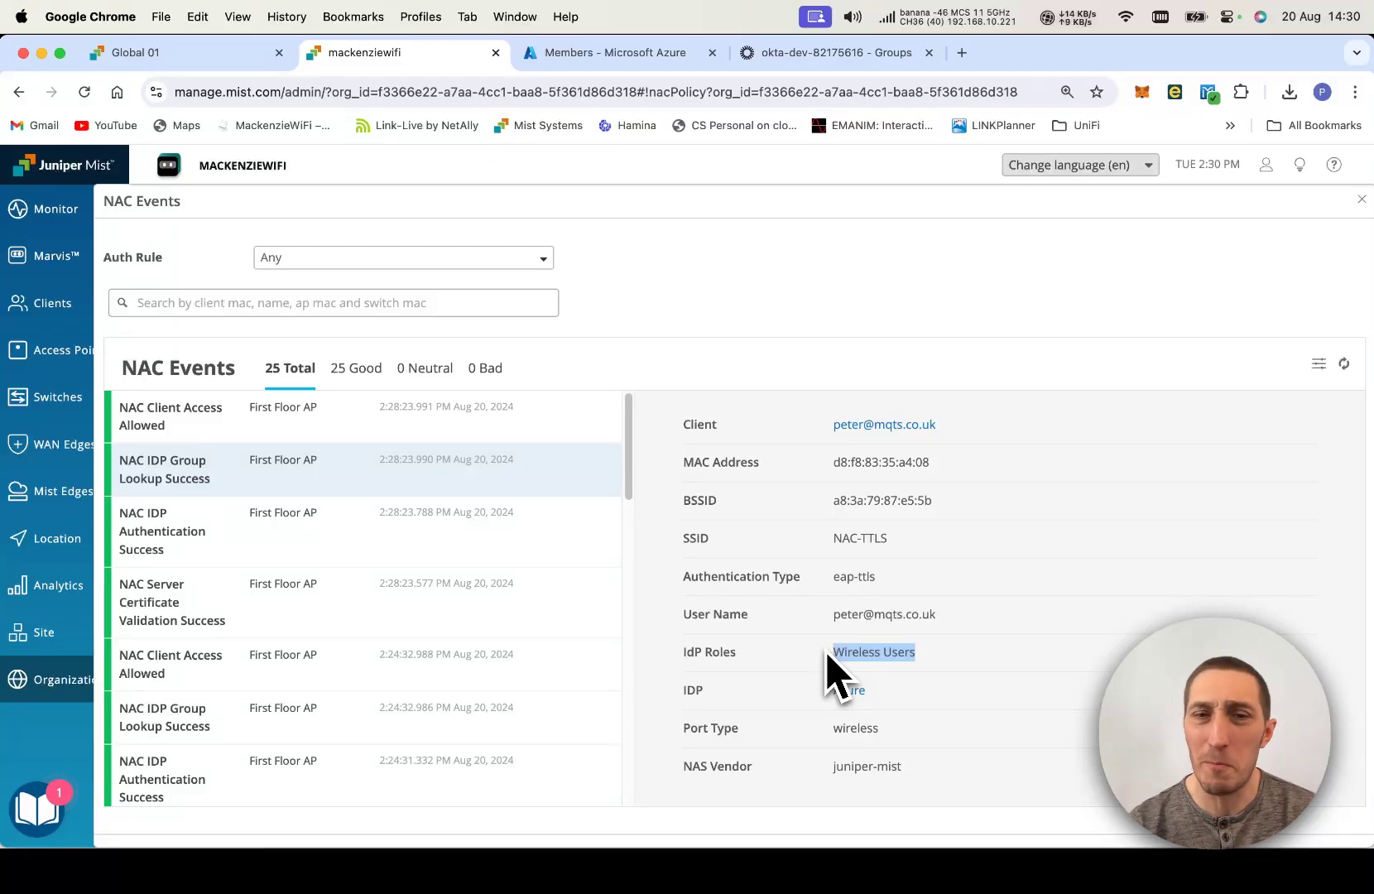
{"action": "left_click", "coordinate": [316, 432]}
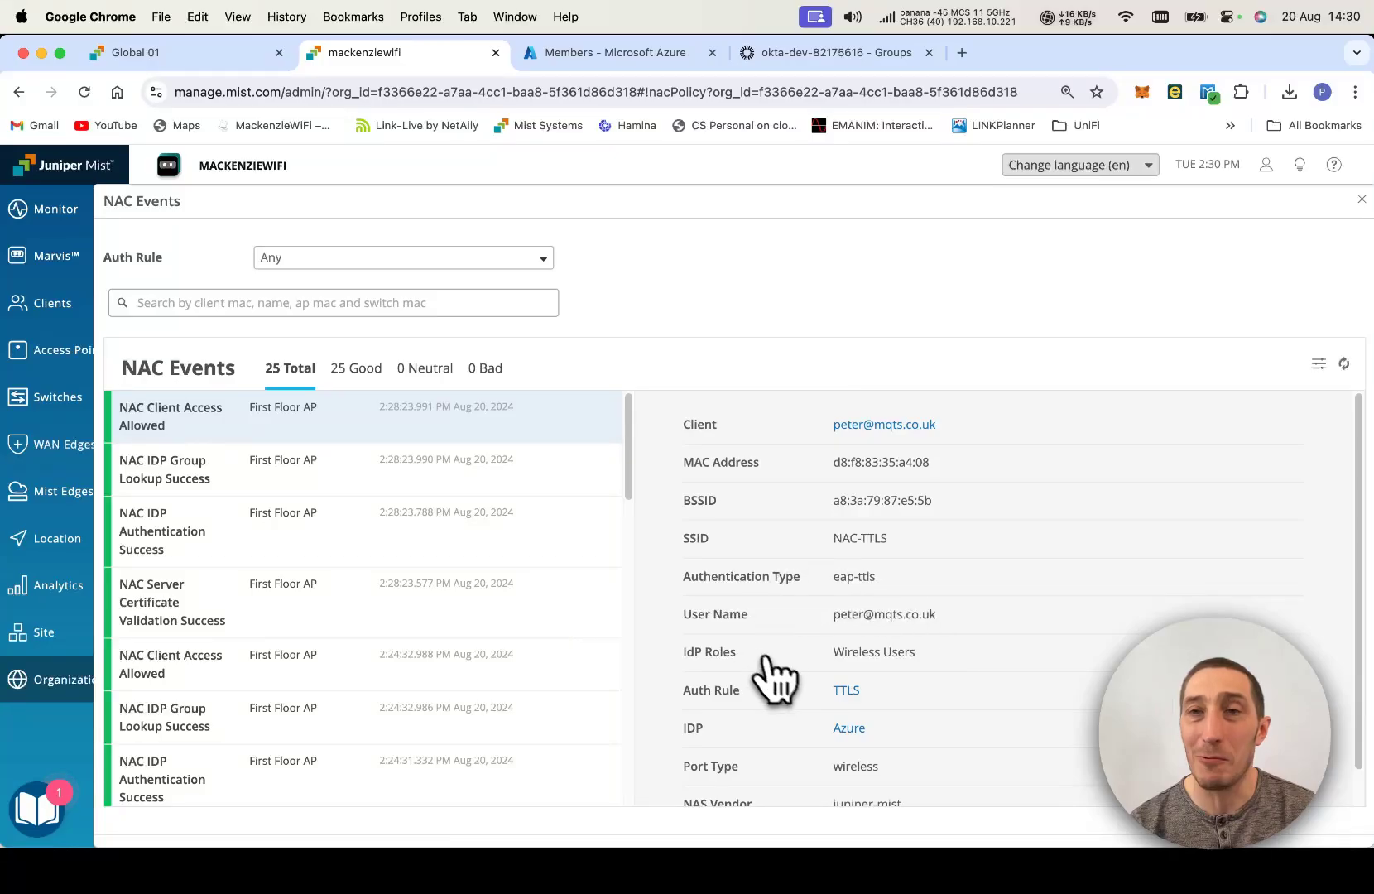
{"action": "left_click", "coordinate": [1362, 200]}
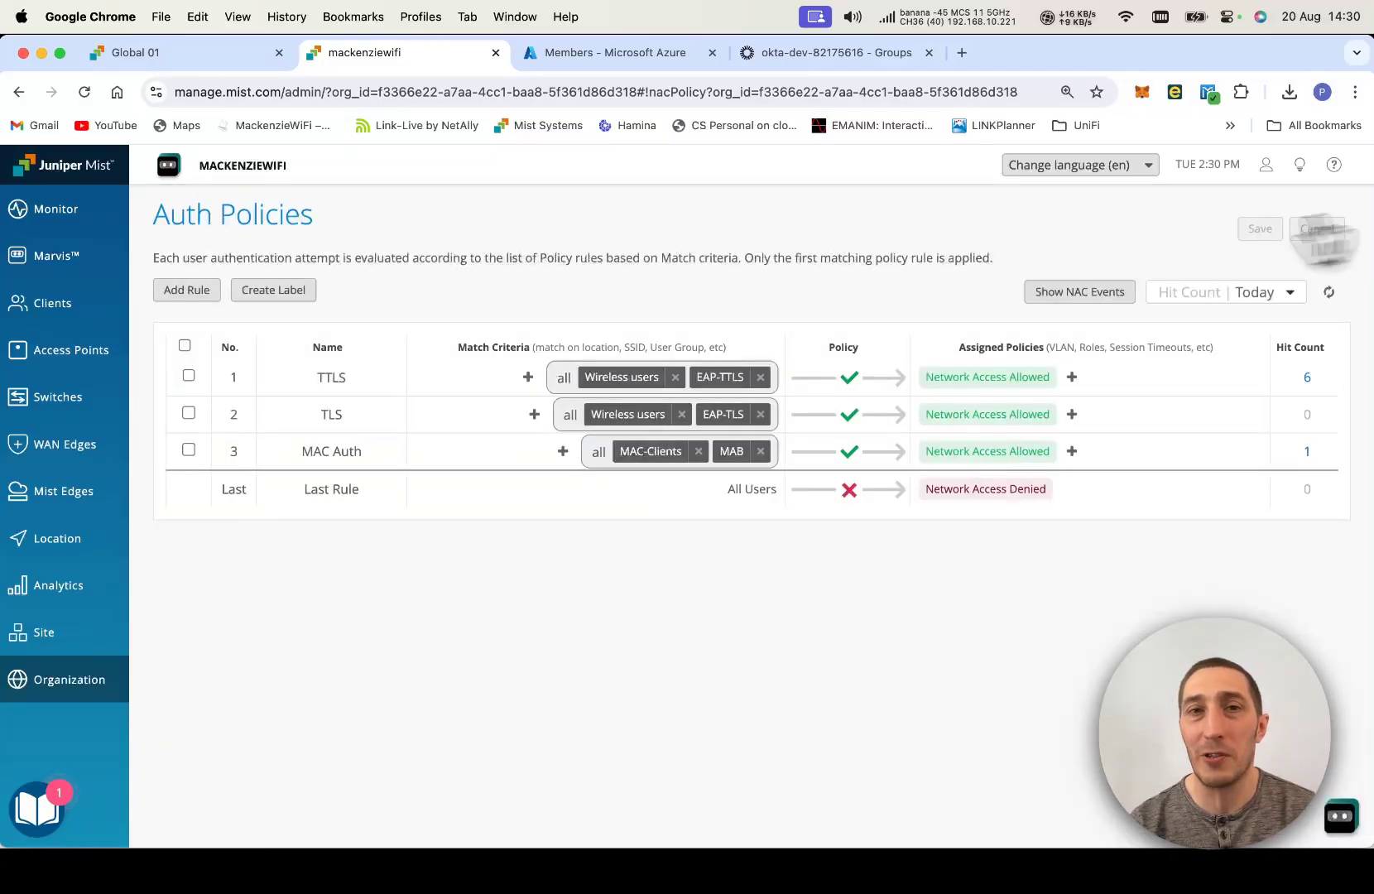